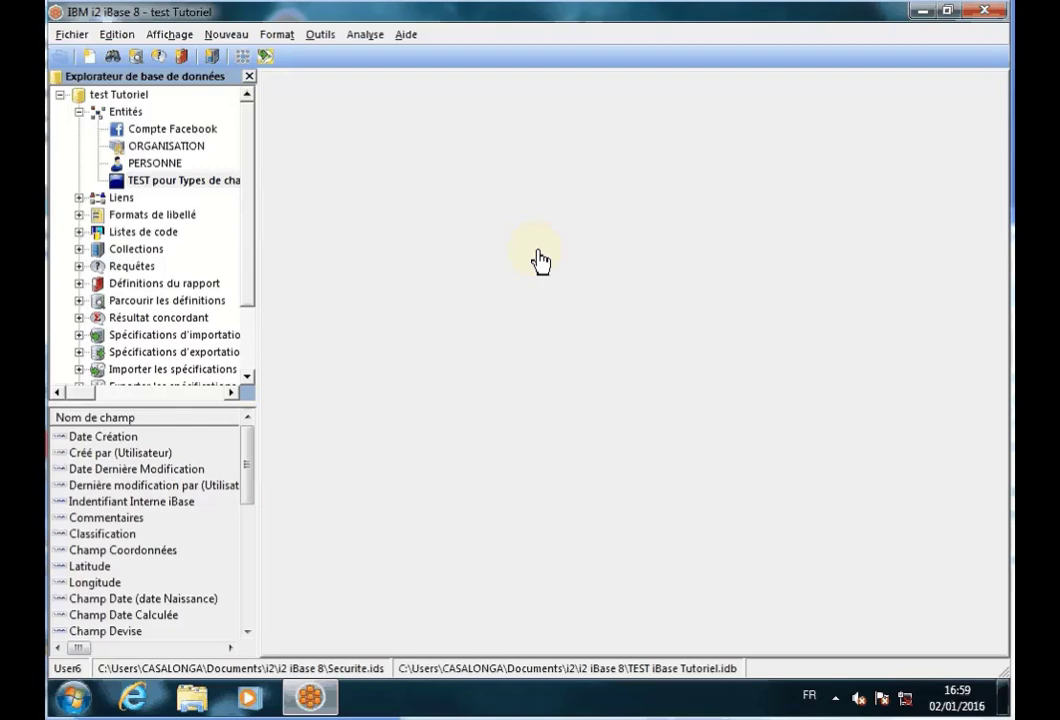
Step: Create a new "TEST pour Types de champ" record, enter "iteziytez" in Commentaires and keep Classification D
click(154, 187)
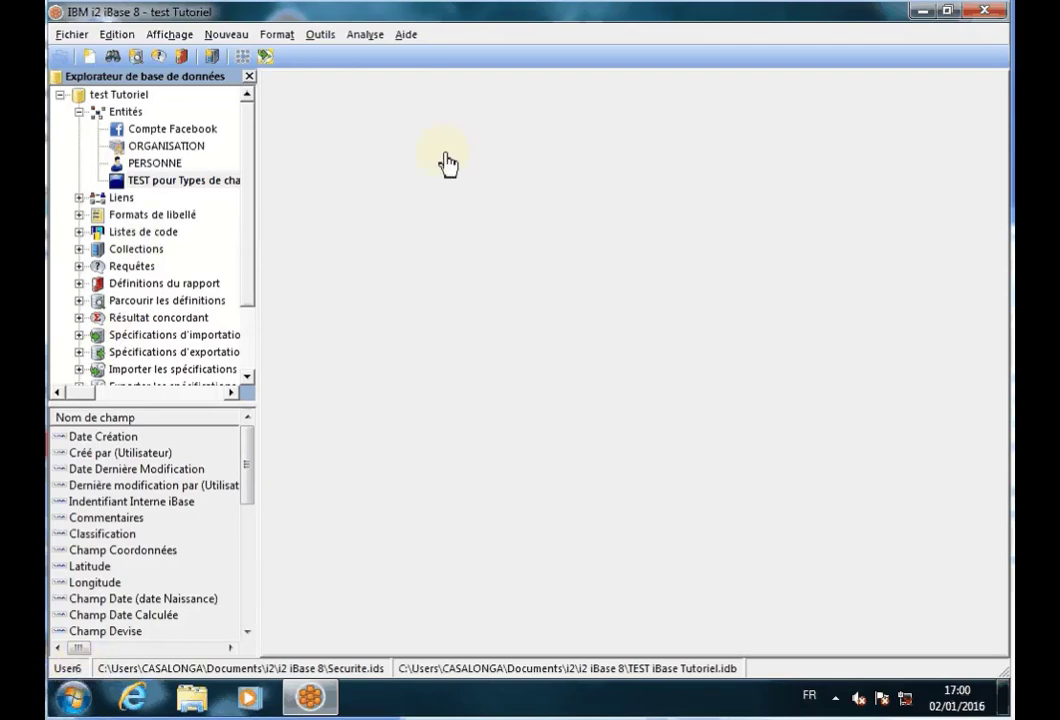
click(141, 186)
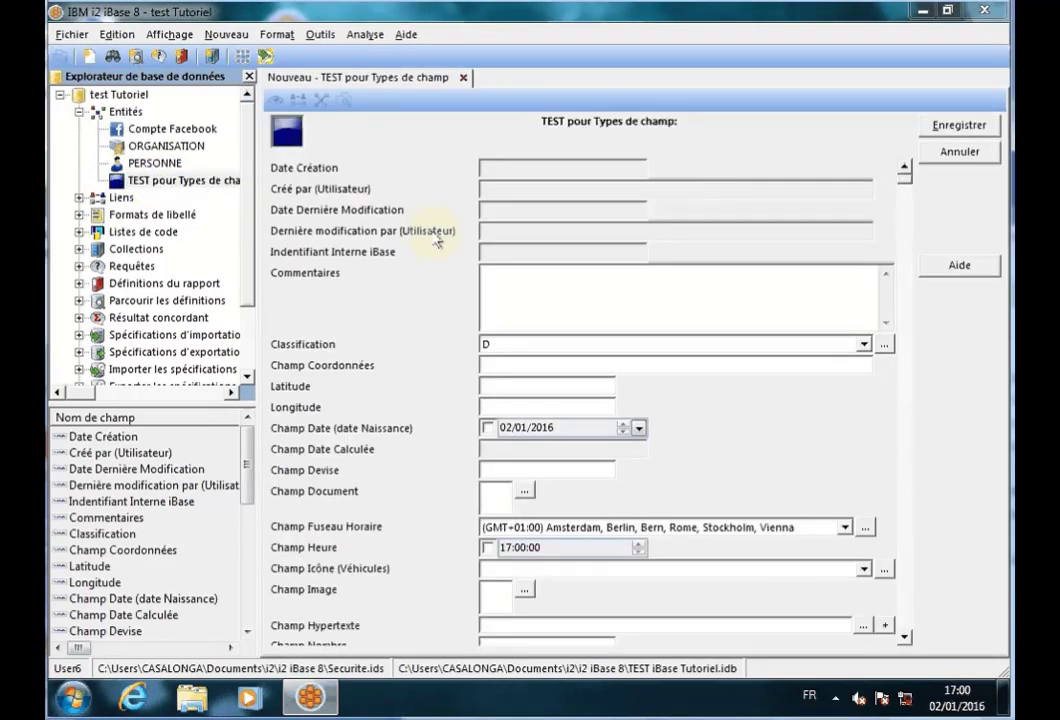
click(590, 271)
text(iteziytez)
click(864, 344)
click(433, 288)
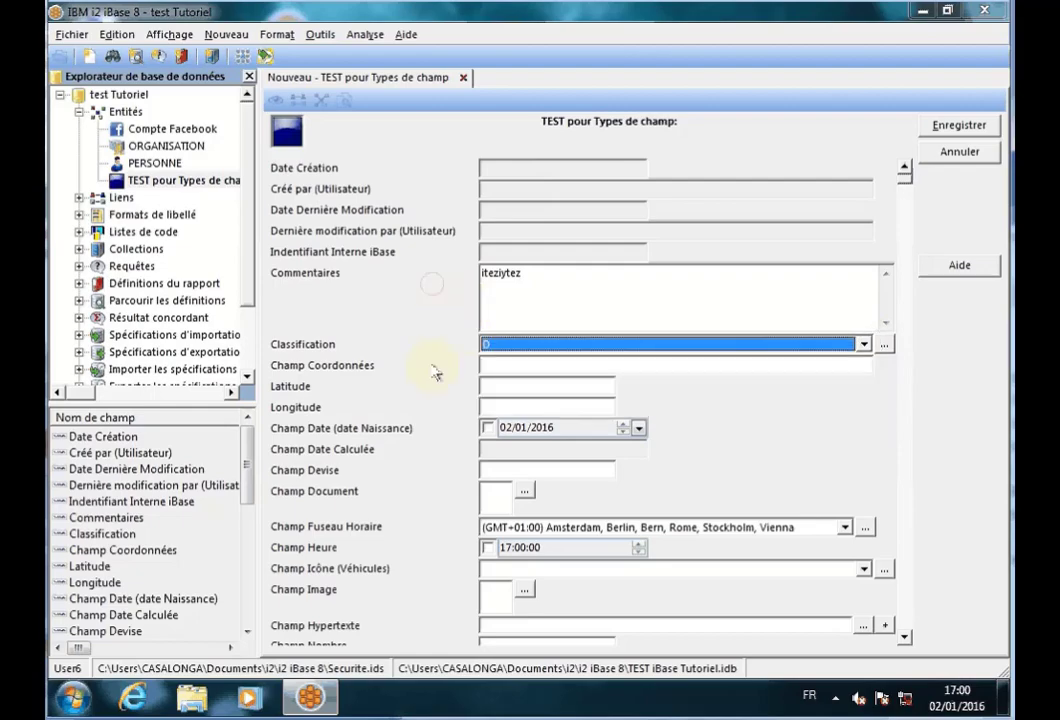
Step: Switch to the browser's Wikipedia article on Rome and copy the city's geographic coordinates from the Géographie section
click(502, 363)
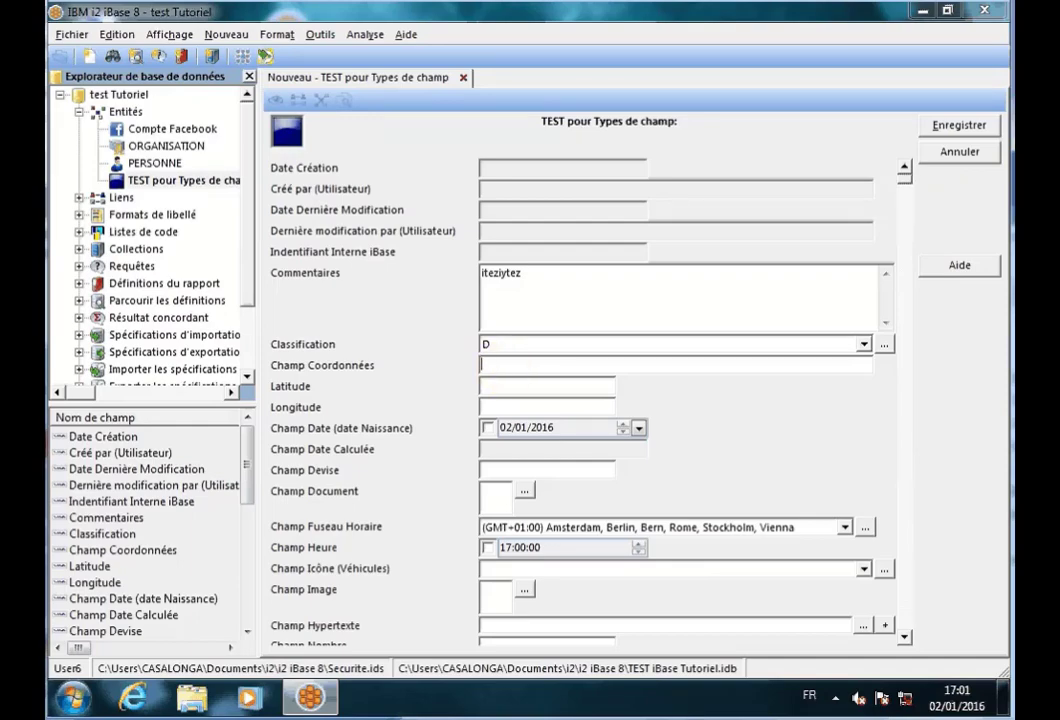
drag(1055, 215, 592, 170)
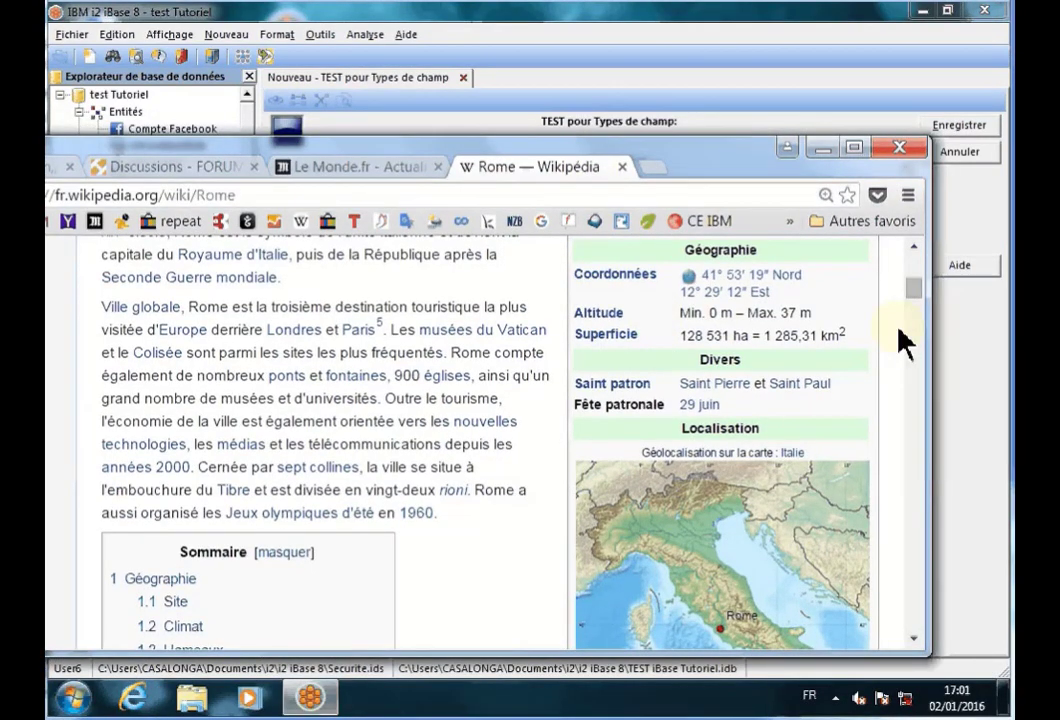
mouse_move(913, 296)
mouse_down()
mouse_move(911, 262)
mouse_move(914, 288)
mouse_up()
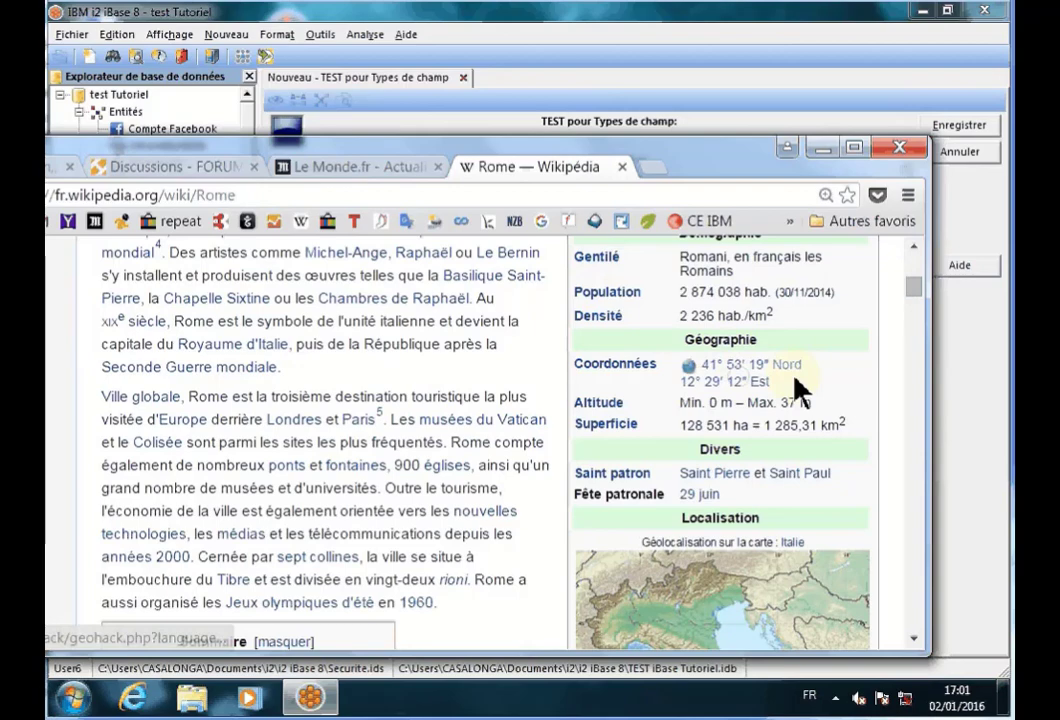
drag(795, 372, 703, 367)
key(ctrl+c)
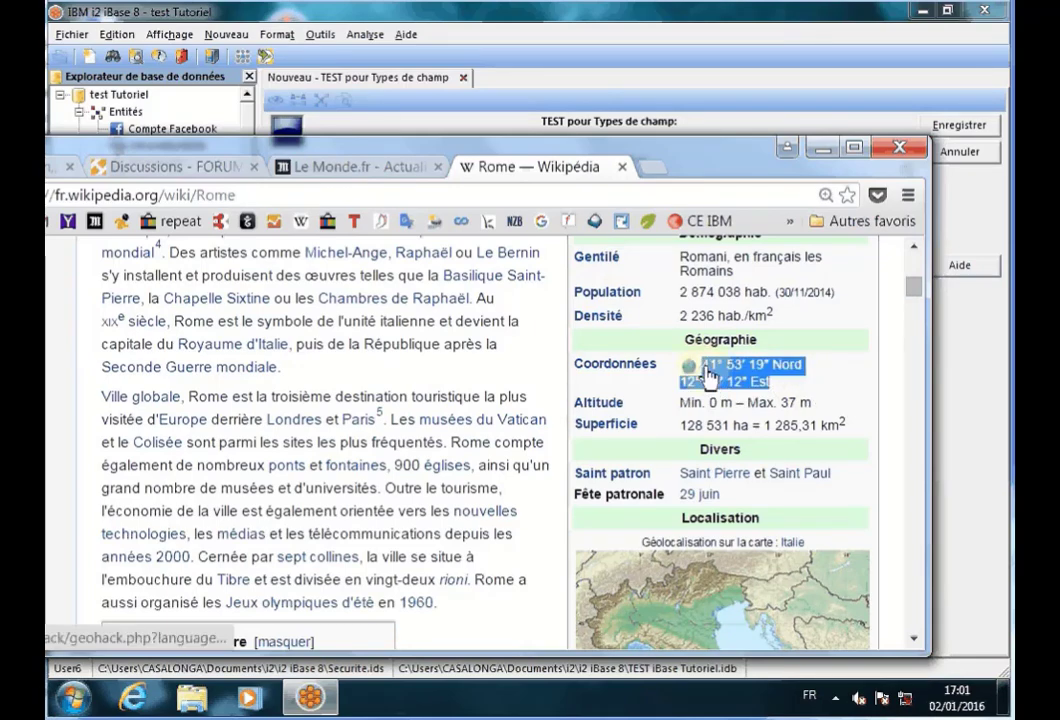
Step: Return to the iBase record and paste the copied coordinates 41° 53′ 19″ Nord 12° 29′ 12″ Est into Champ Coordonnées
click(825, 148)
click(545, 364)
key(ctrl+v)
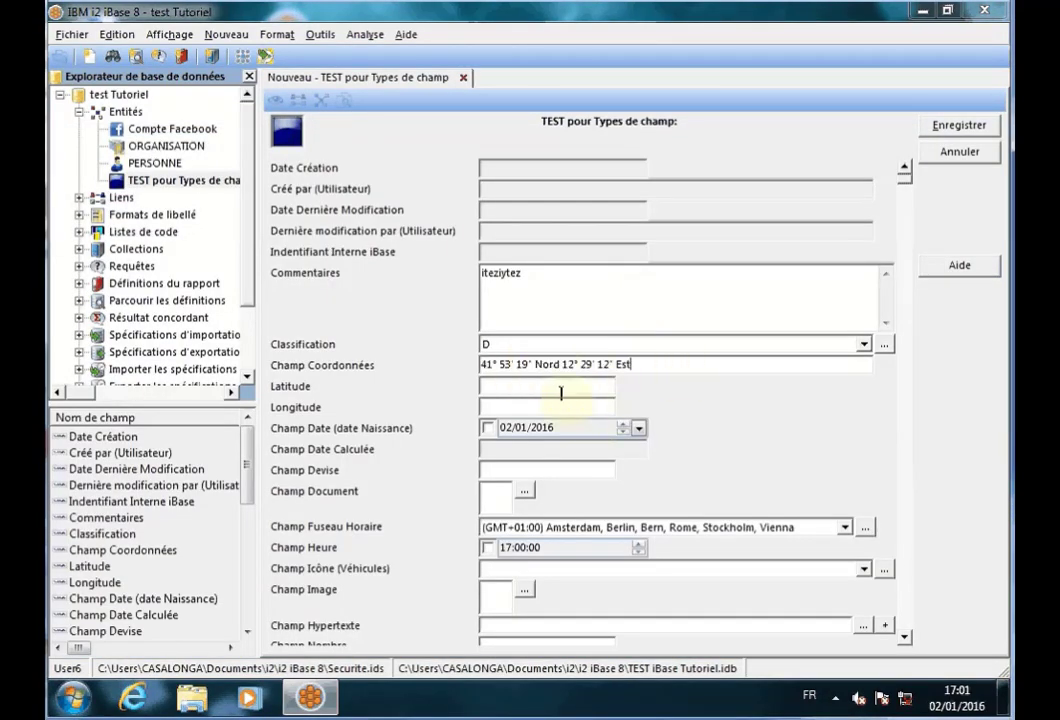
click(512, 388)
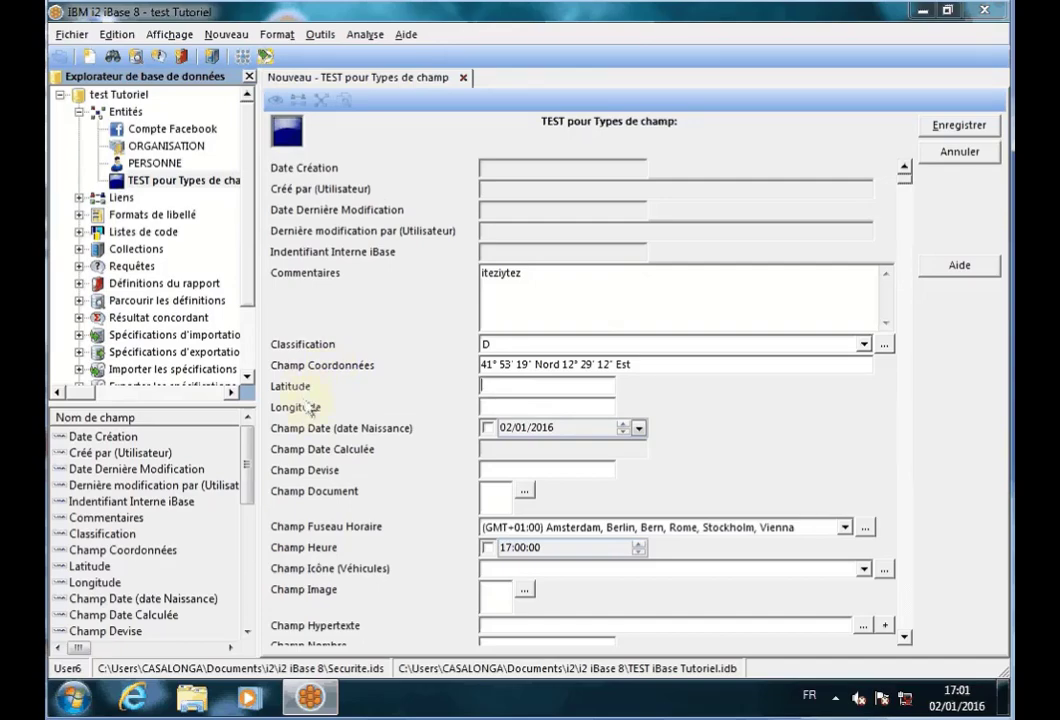
click(520, 387)
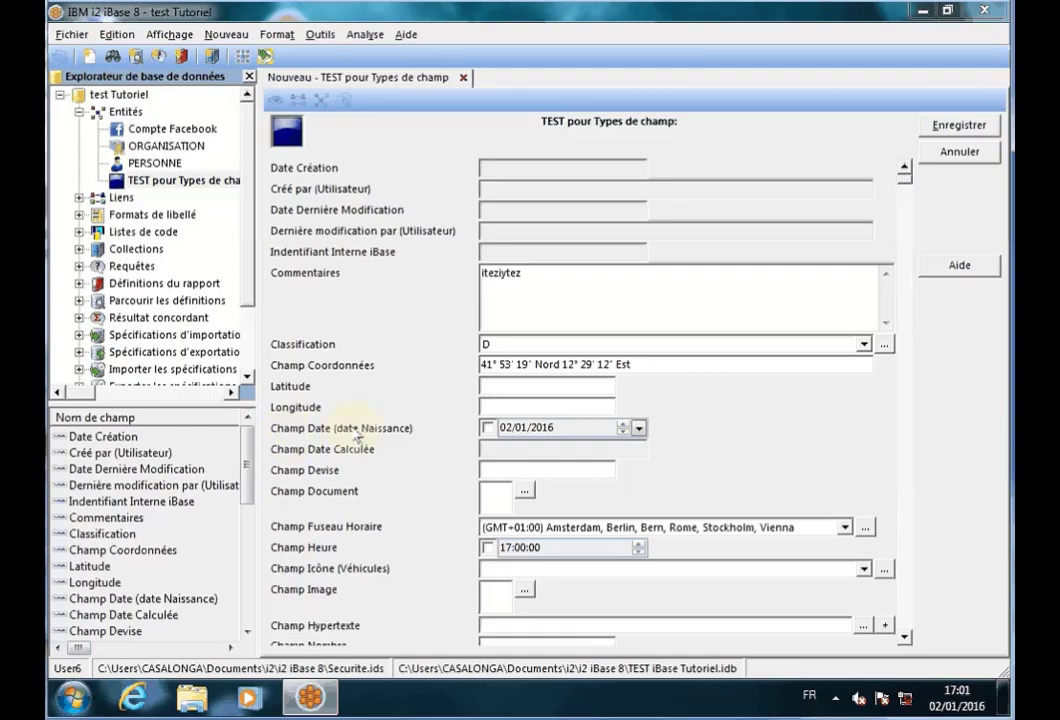
Step: Enable Champ Date (date Naissance) and choose a date of birth from its calendar
click(489, 429)
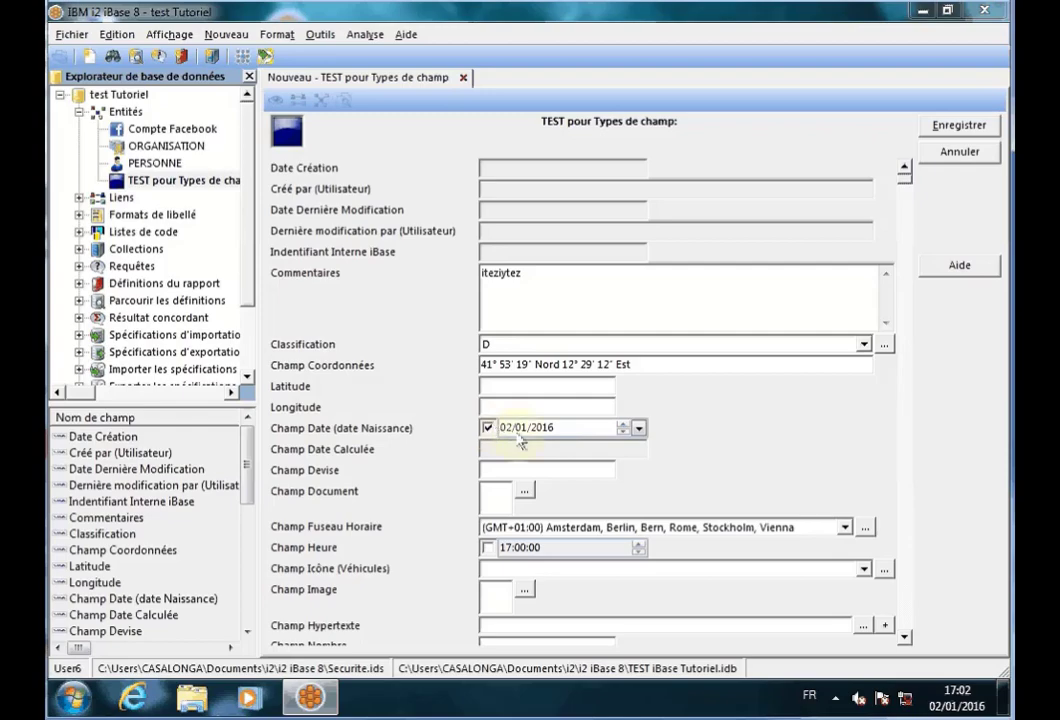
click(639, 428)
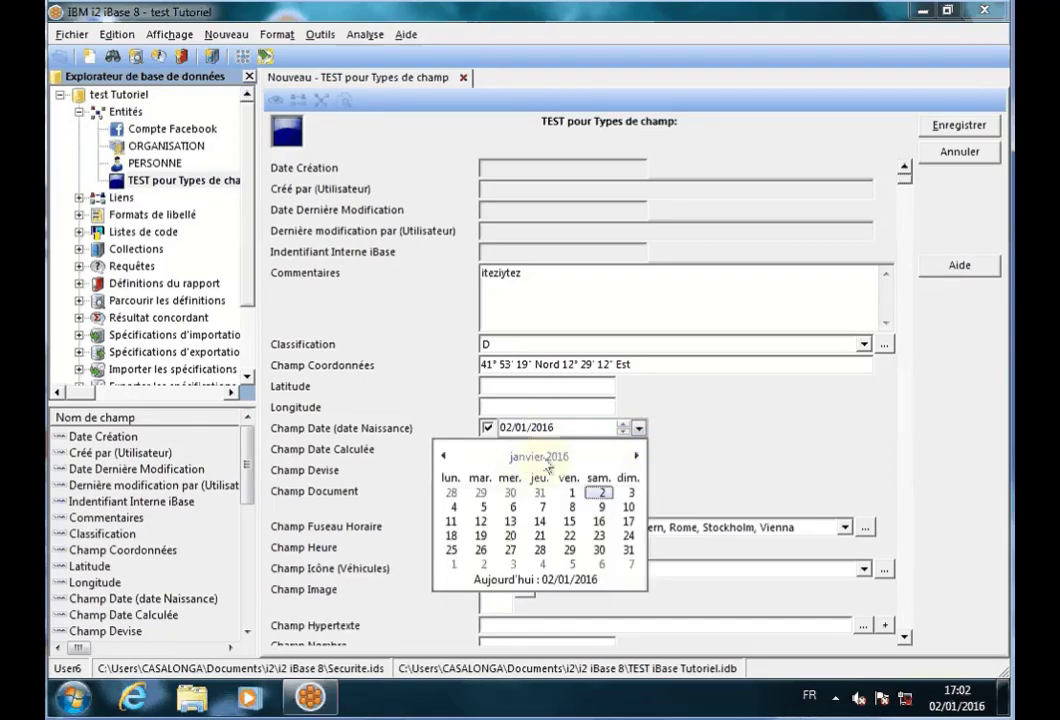
click(537, 457)
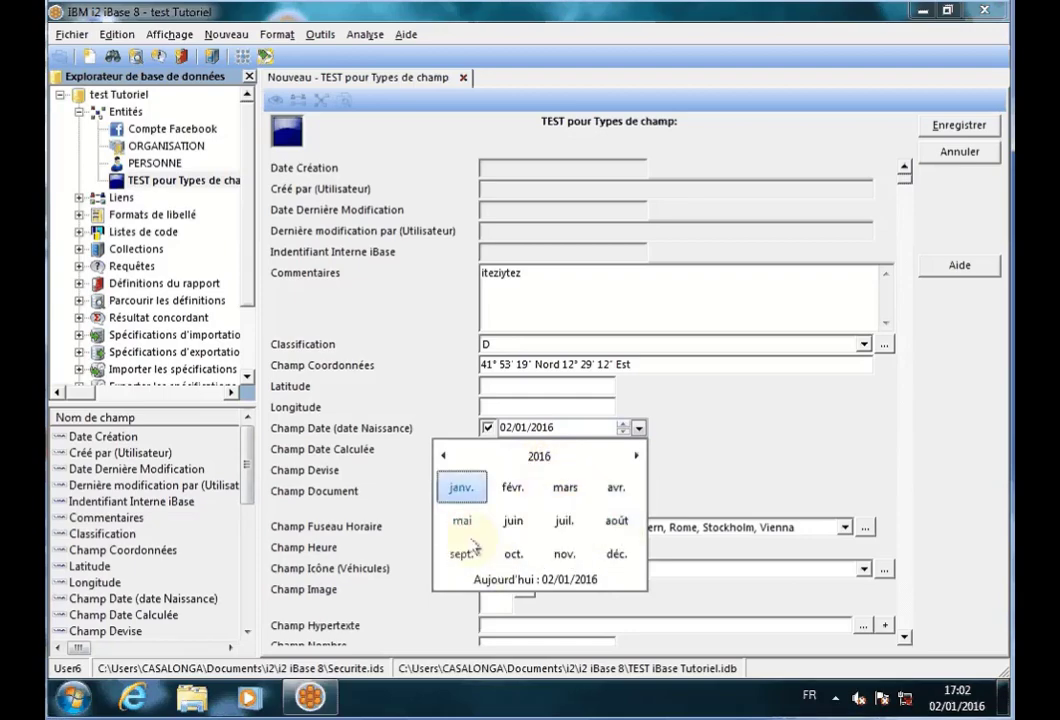
click(541, 458)
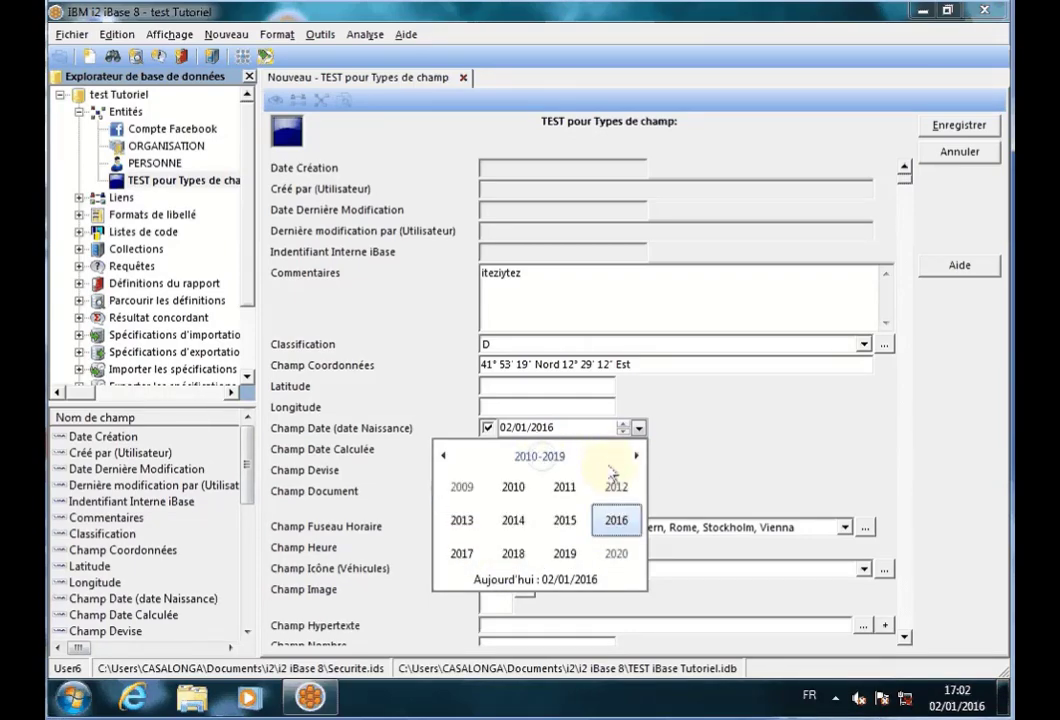
double_click(443, 455)
click(564, 520)
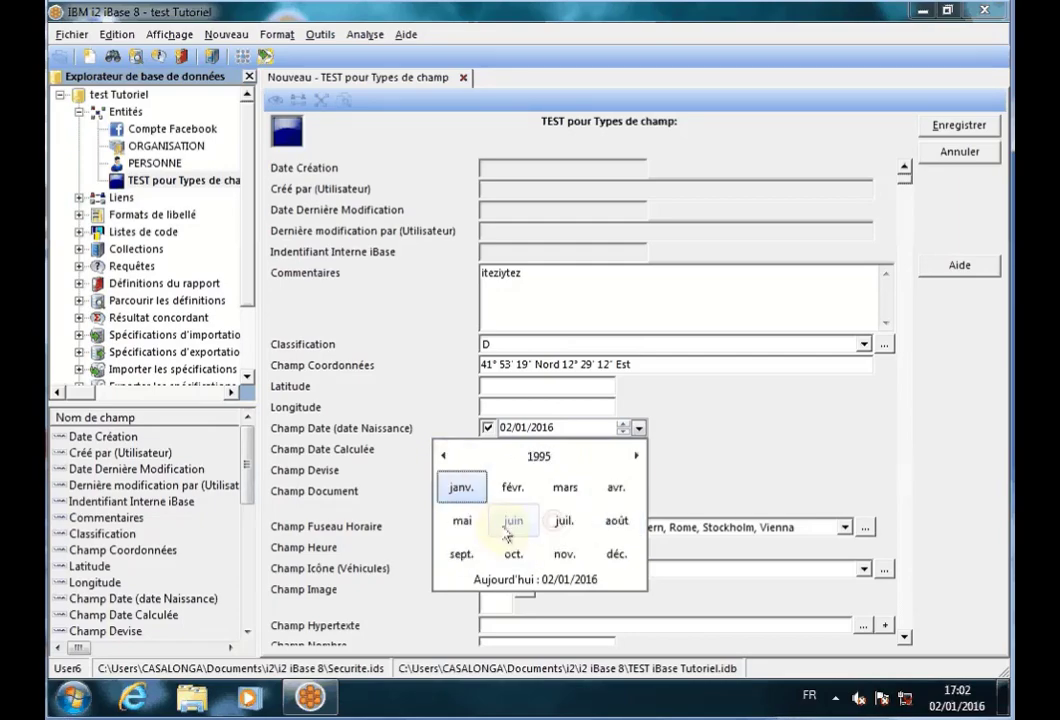
click(513, 520)
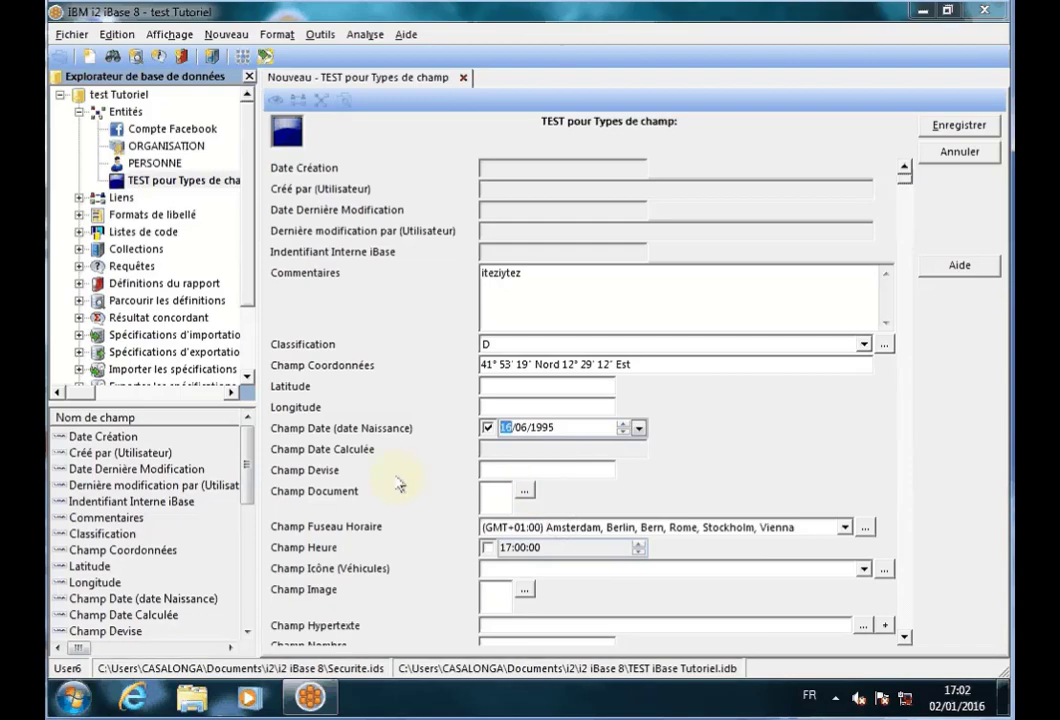
click(506, 444)
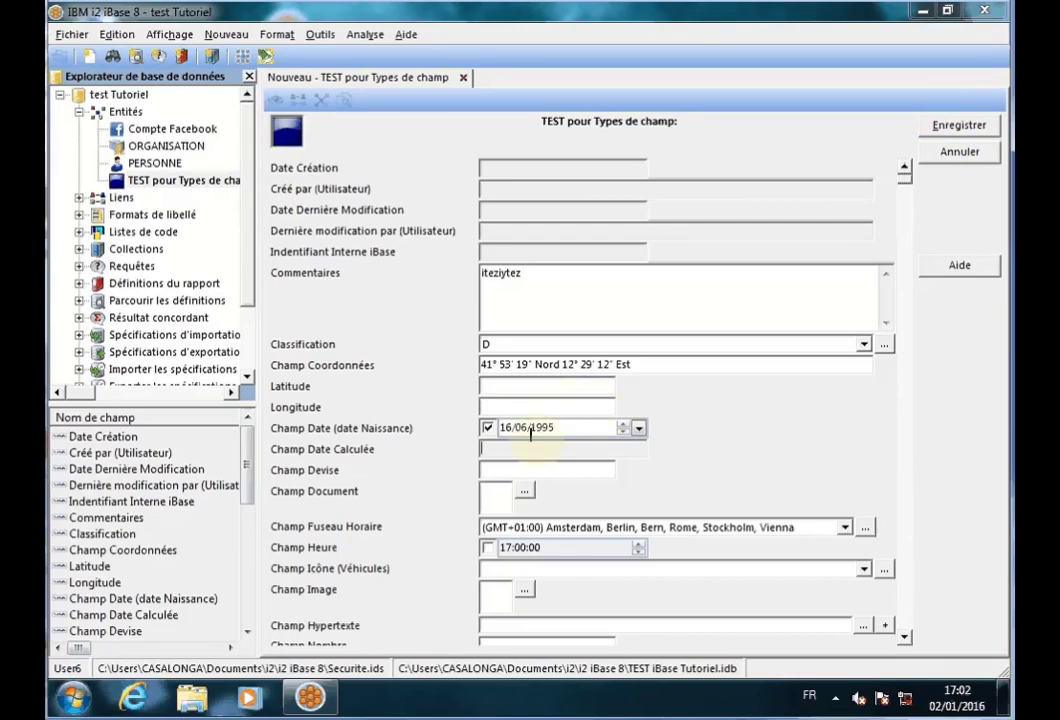
click(484, 167)
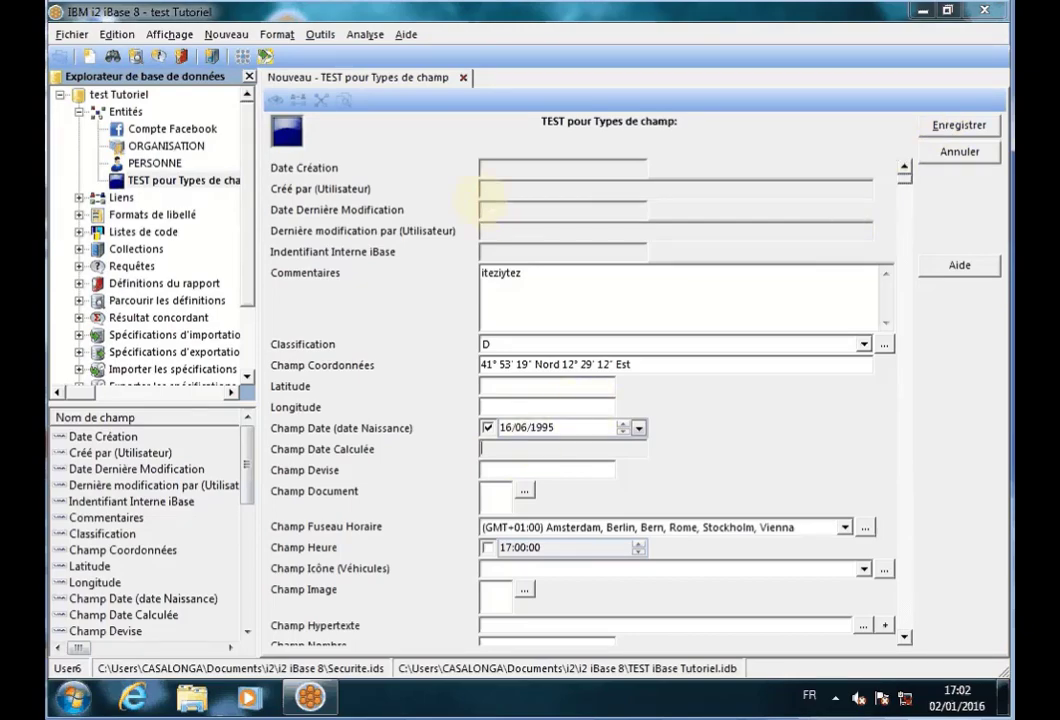
click(943, 128)
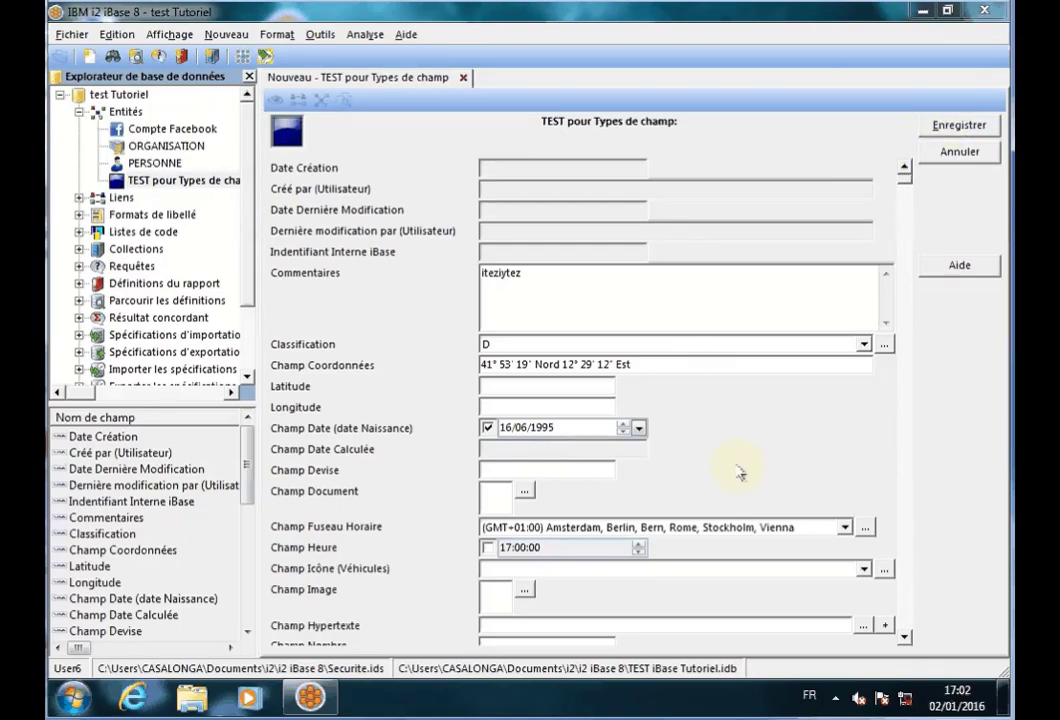
Step: Enter the amount 12344,52€ in Champ Devise
click(532, 466)
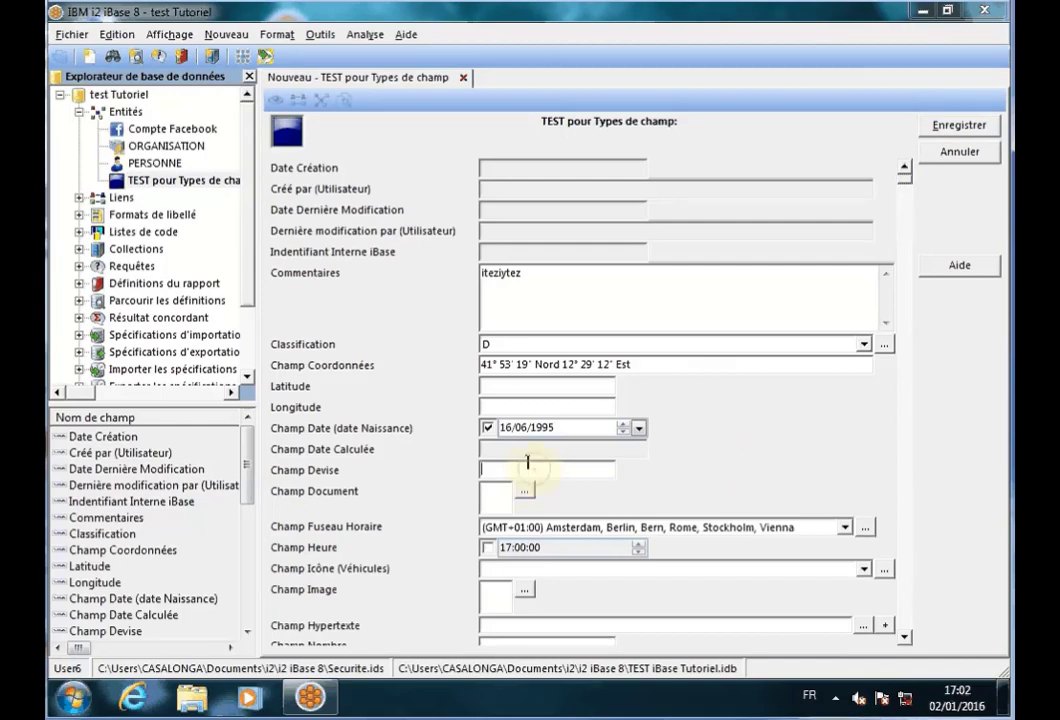
text(12344,52)
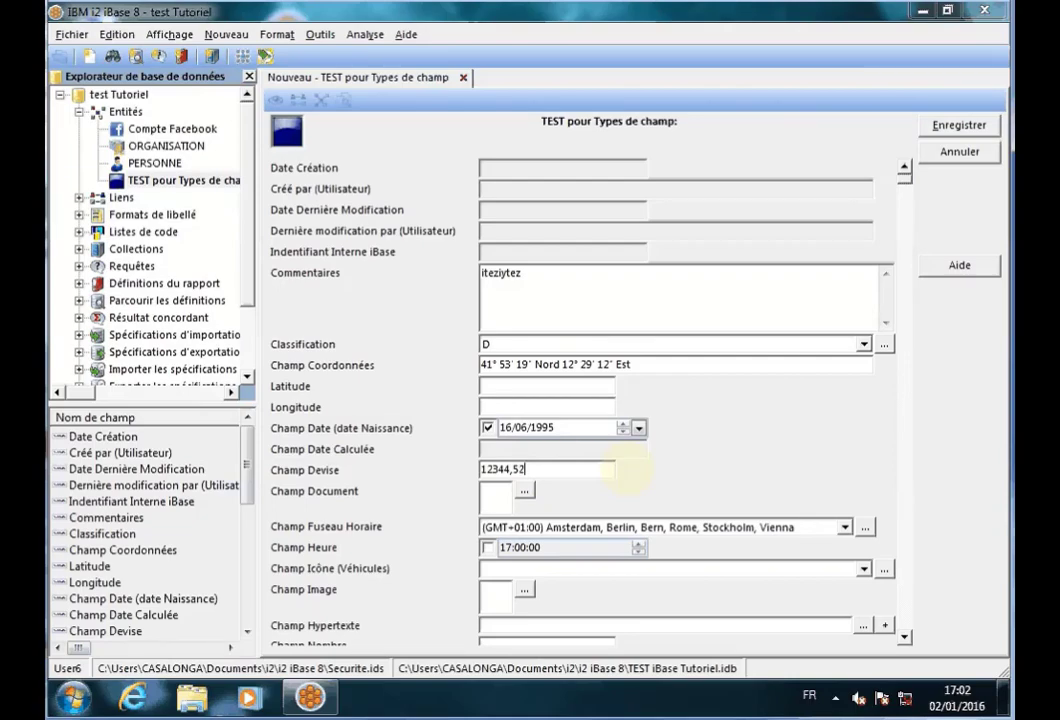
text(€)
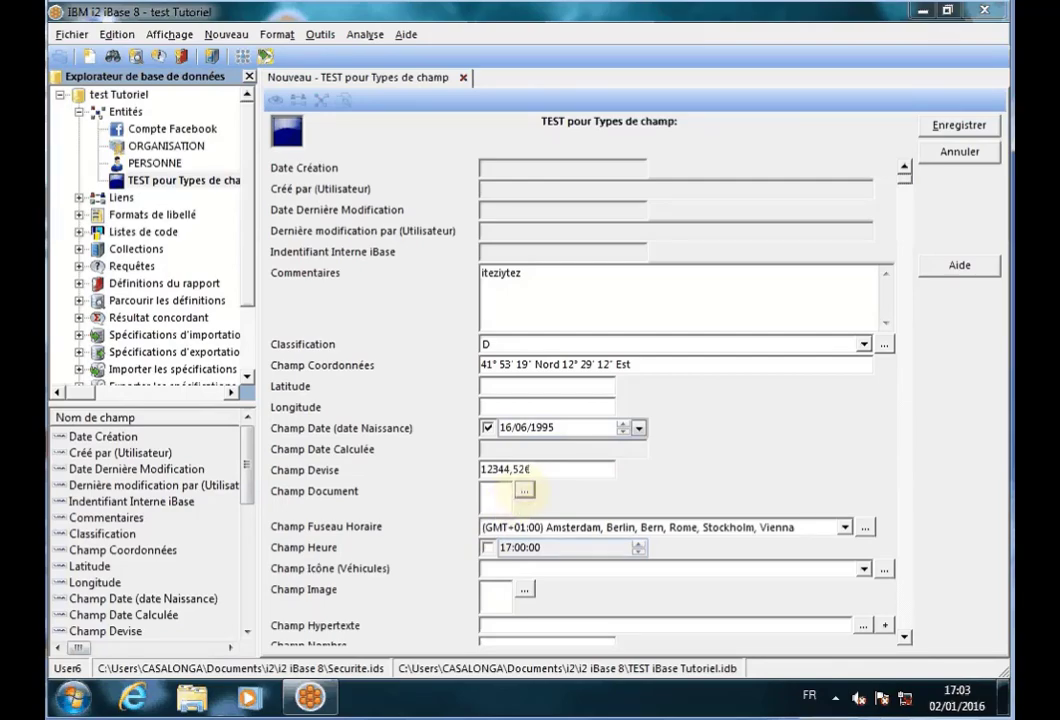
Step: Attach the file Import Personnes.txt from the i2 iBase 8 folder to Champ Document
click(524, 490)
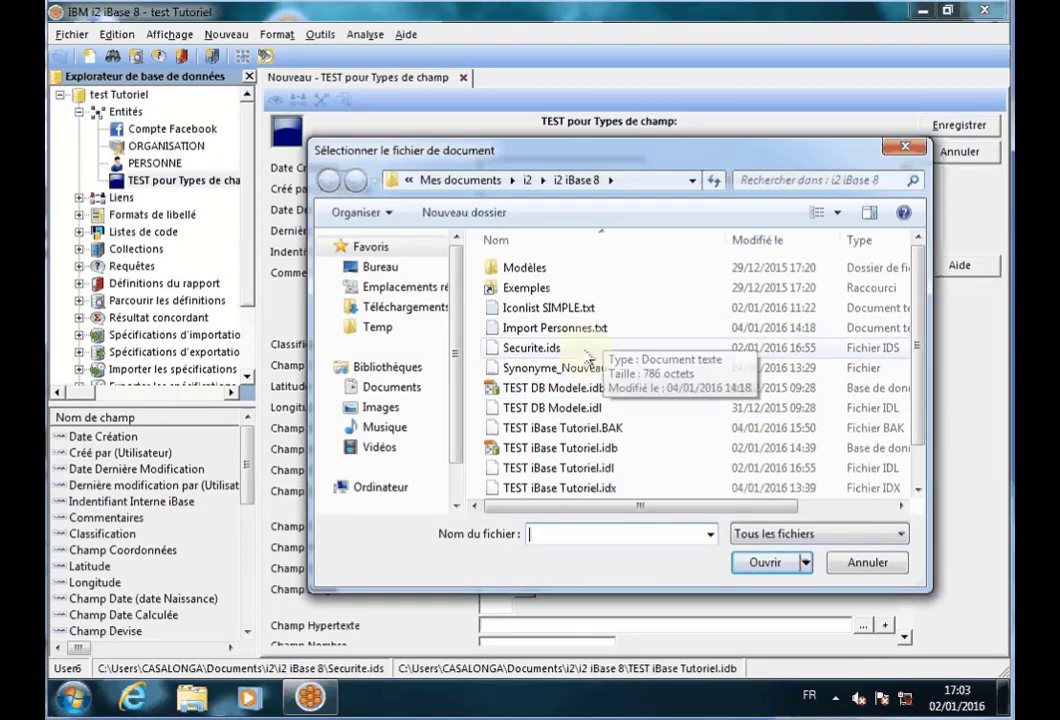
click(550, 332)
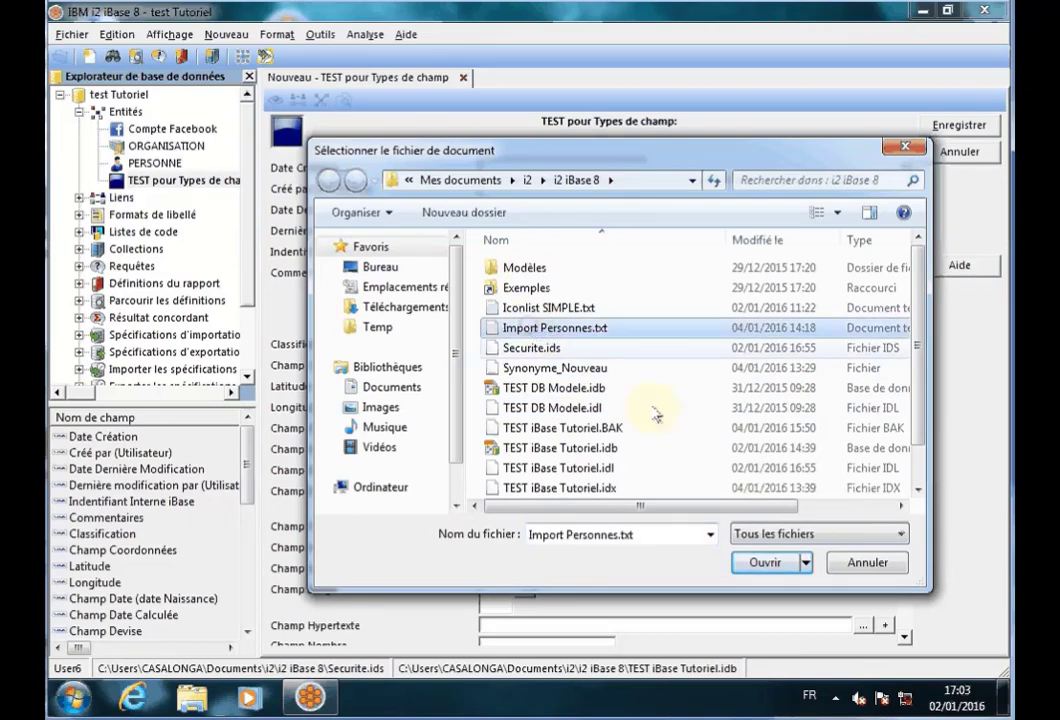
click(765, 562)
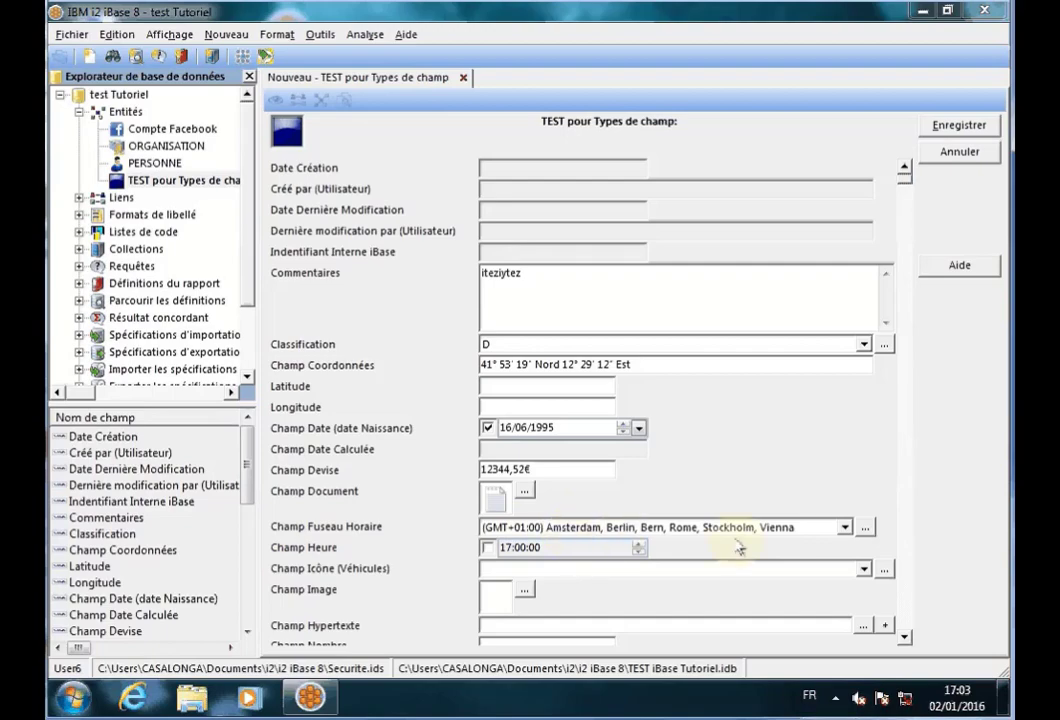
Step: Look through the time zones offered for Champ Fuseau Horaire without choosing another one
click(865, 527)
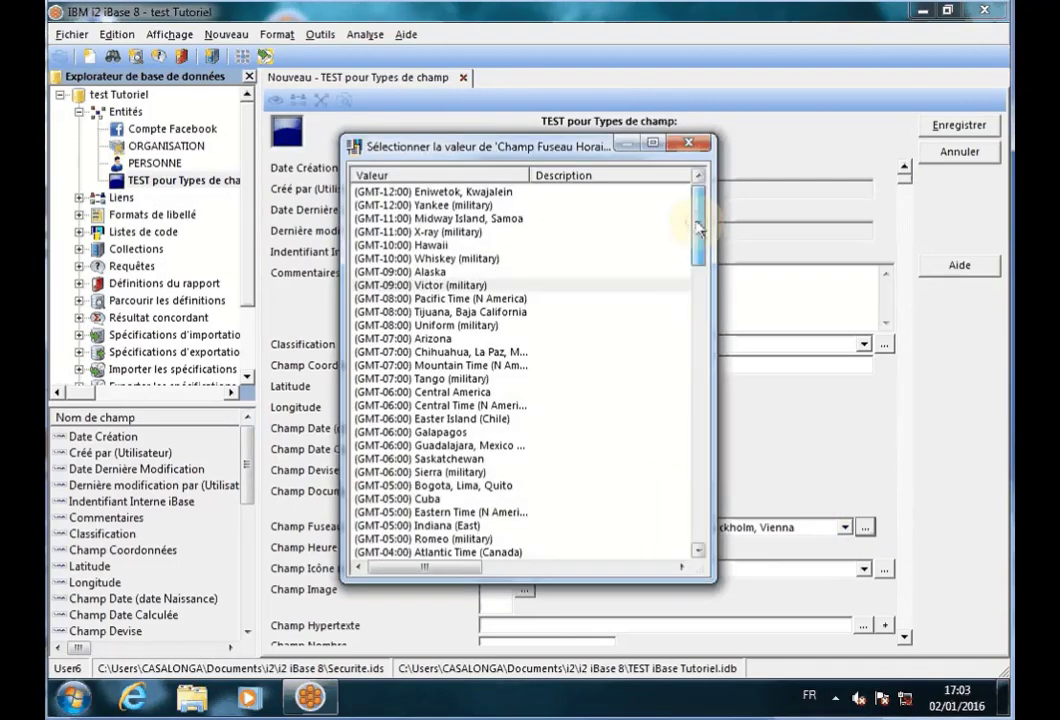
drag(697, 228, 698, 254)
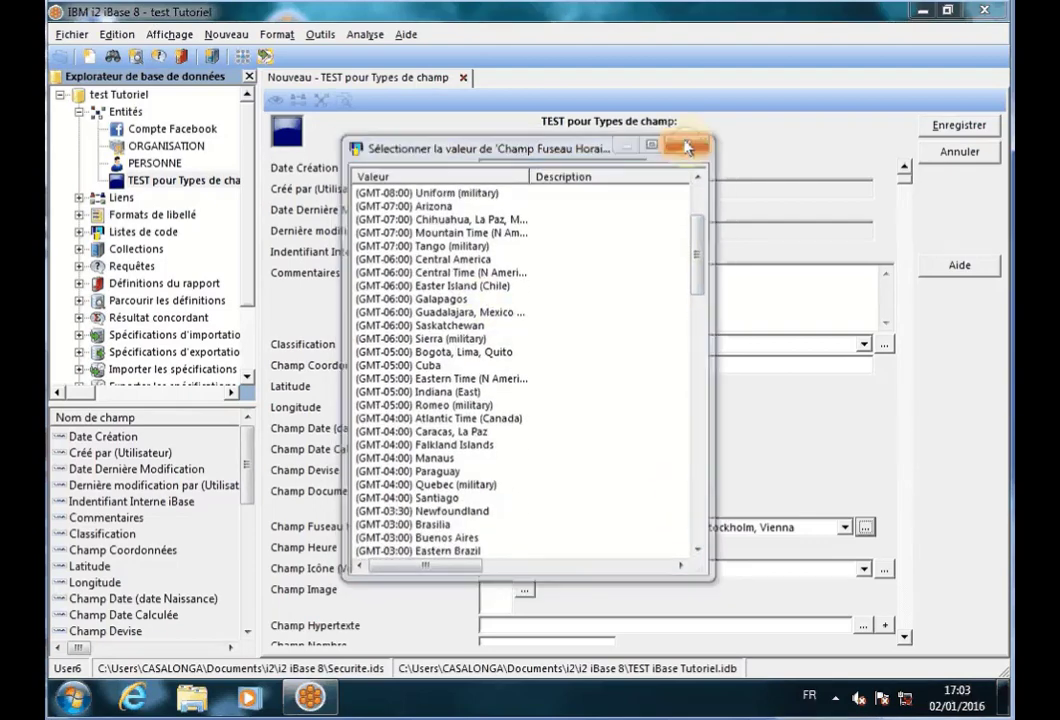
click(688, 143)
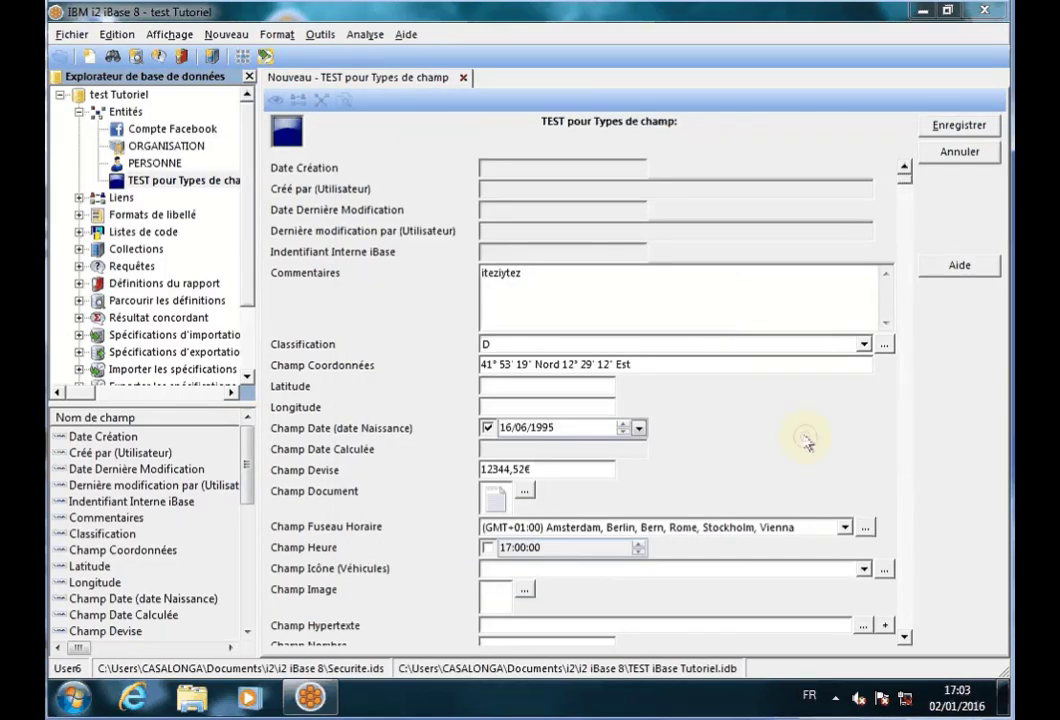
Step: Enable Champ Heure and set its time to 17:03:23
click(488, 549)
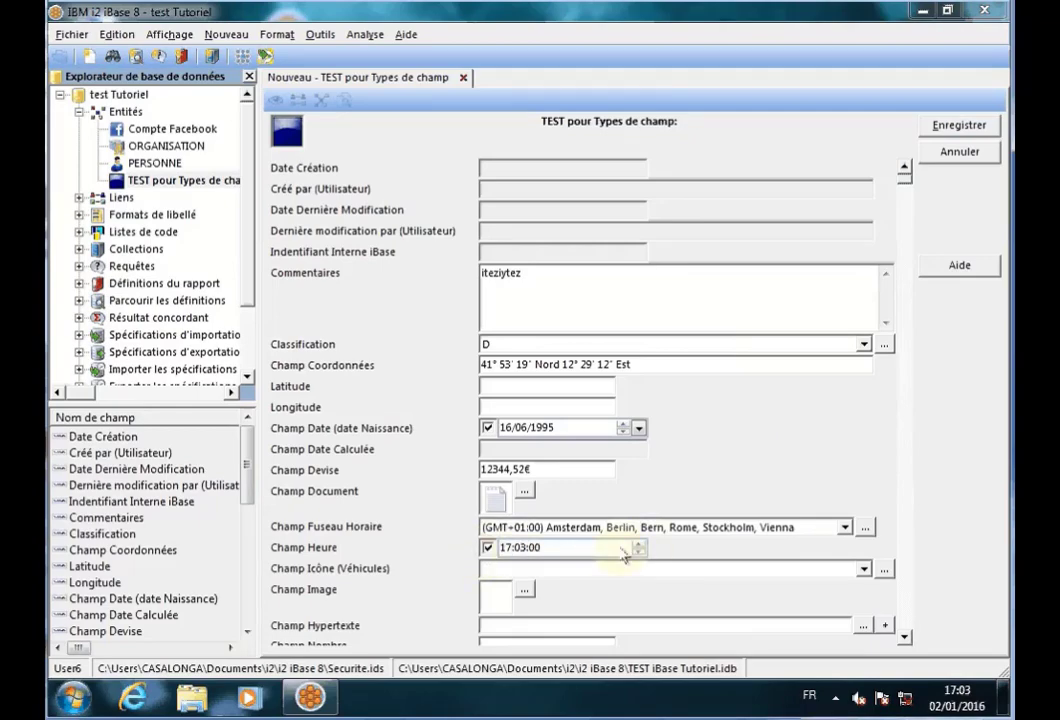
click(521, 549)
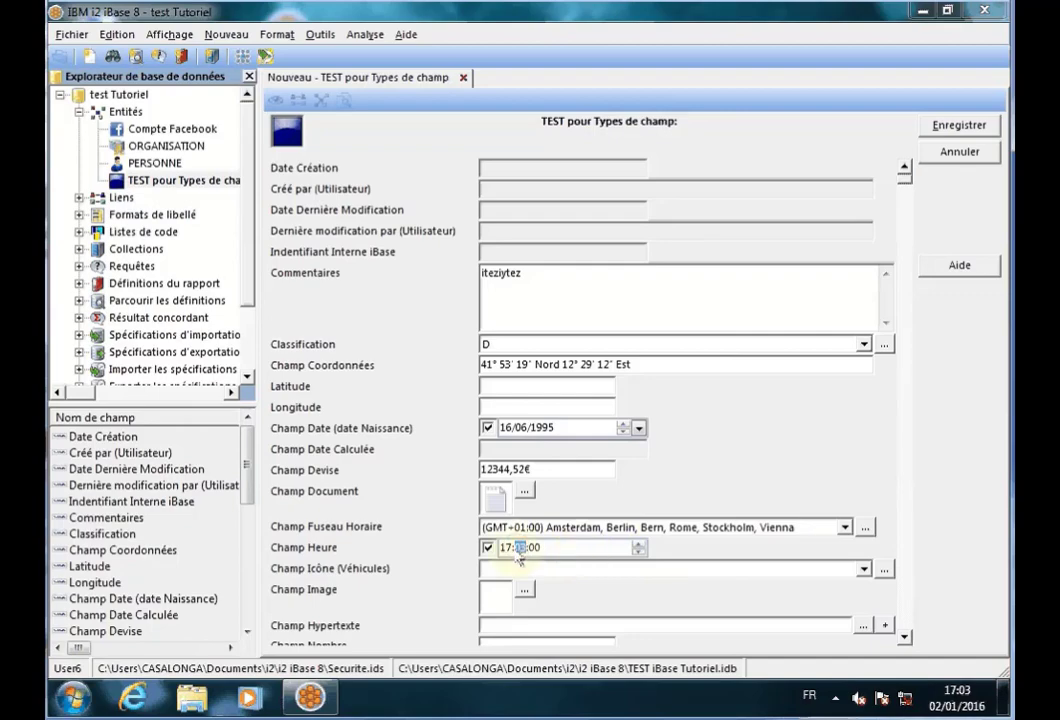
click(540, 551)
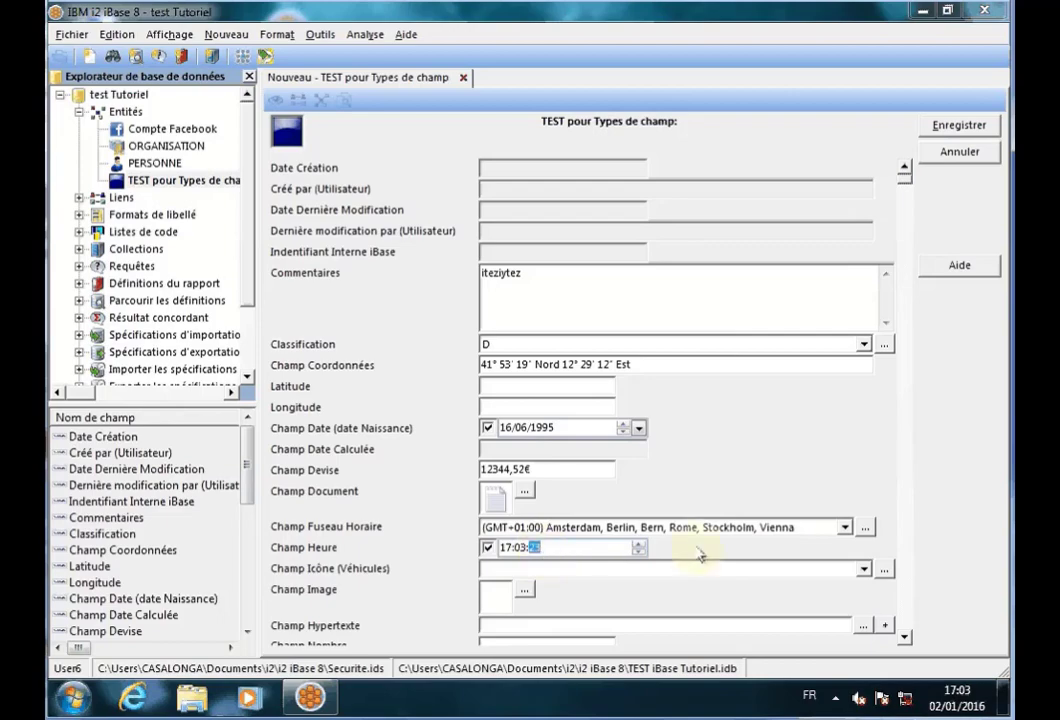
Step: Set Champ Icône (Véhicules) to Moto
click(904, 637)
drag(904, 640, 900, 638)
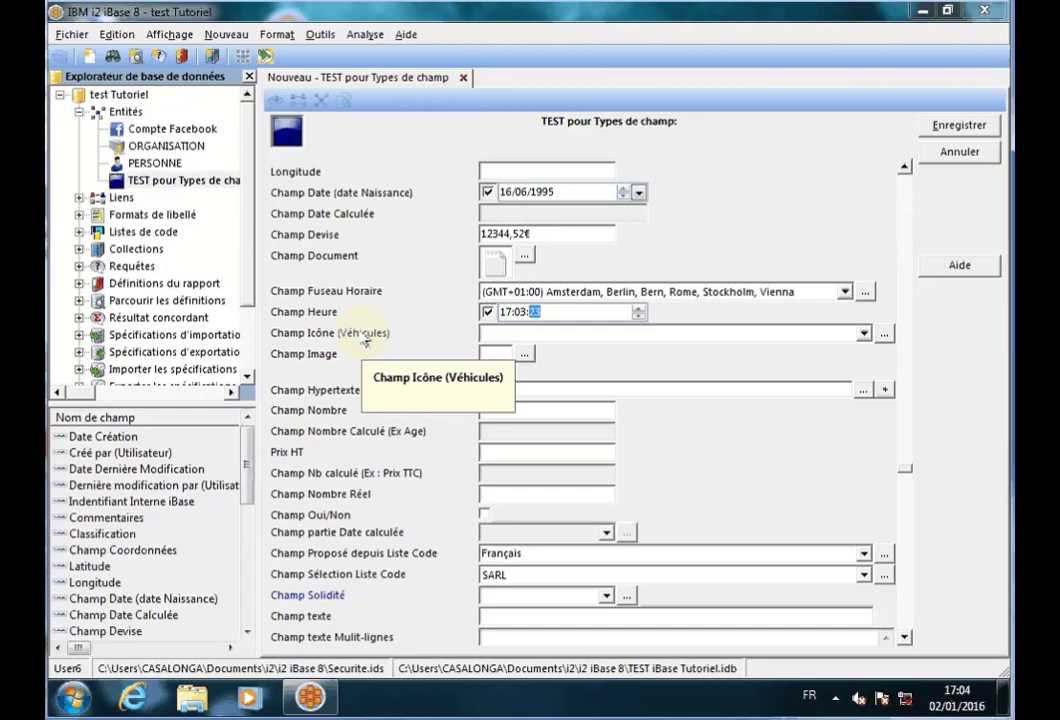
click(497, 334)
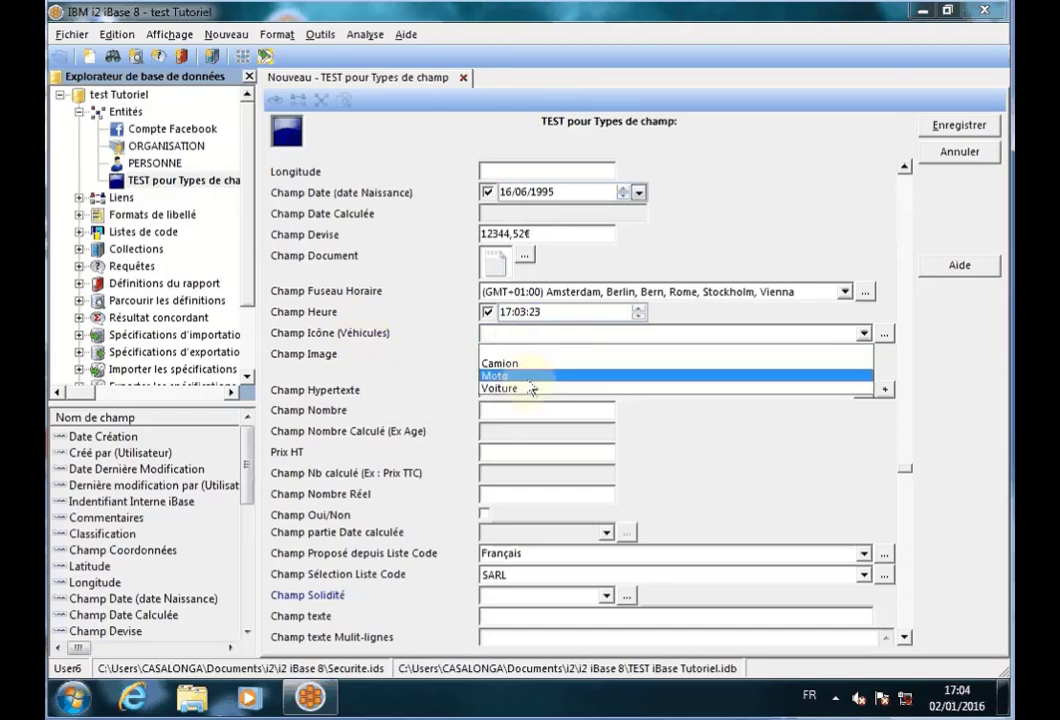
click(505, 376)
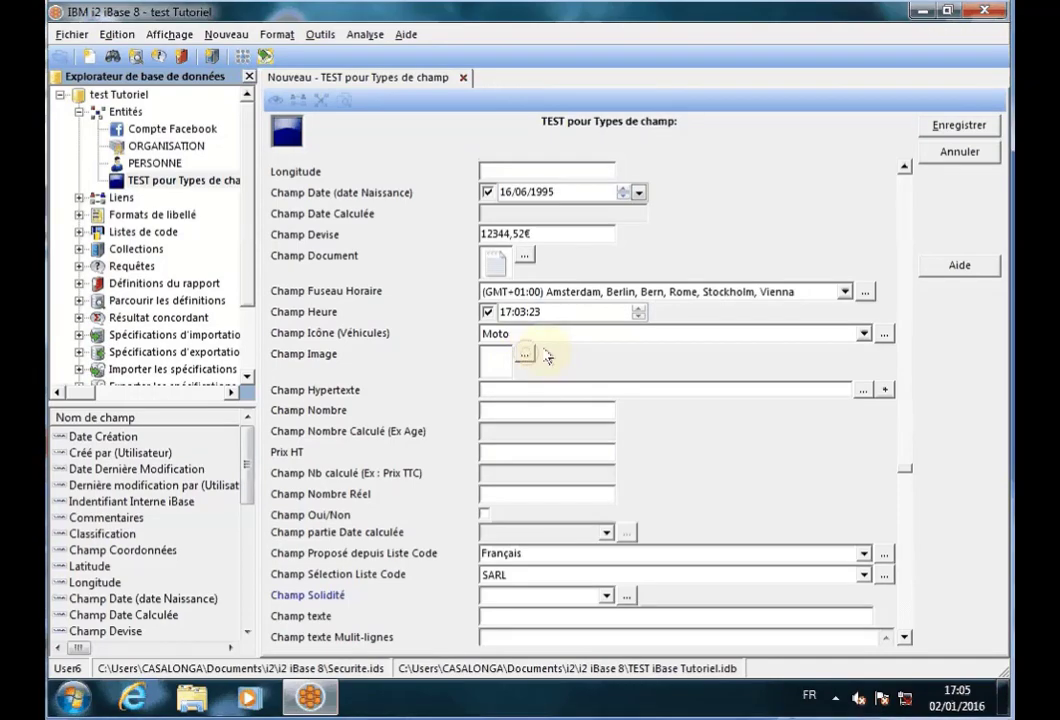
Step: Set Champ Image to the picture 960950.jpg from the Mugshot folder on the desktop
click(524, 359)
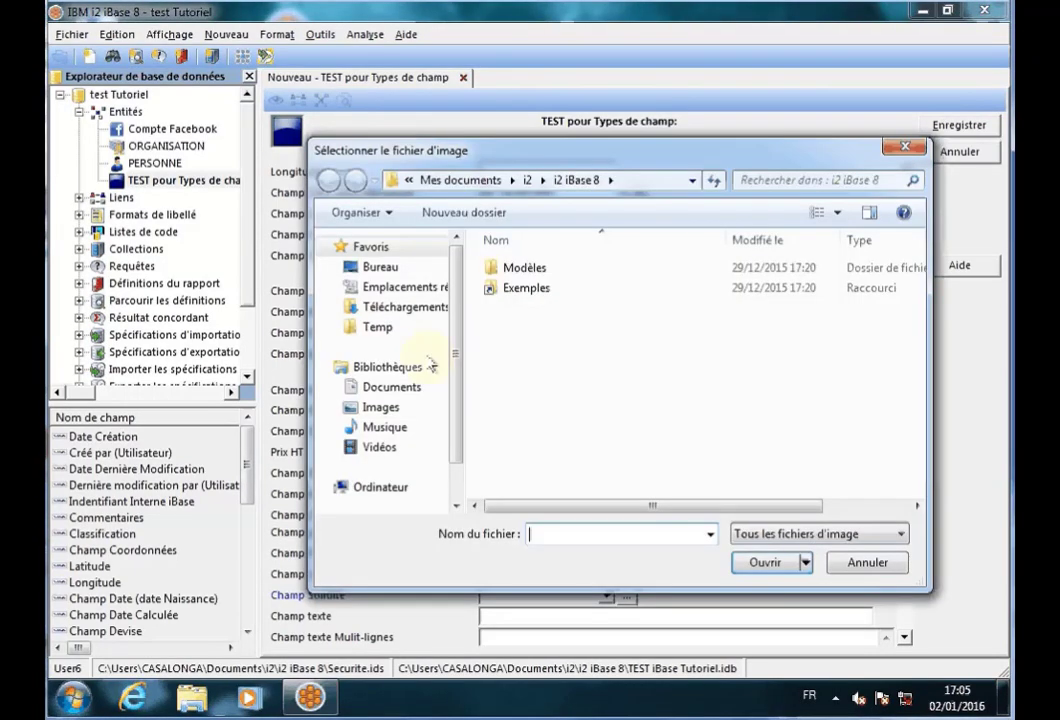
click(372, 267)
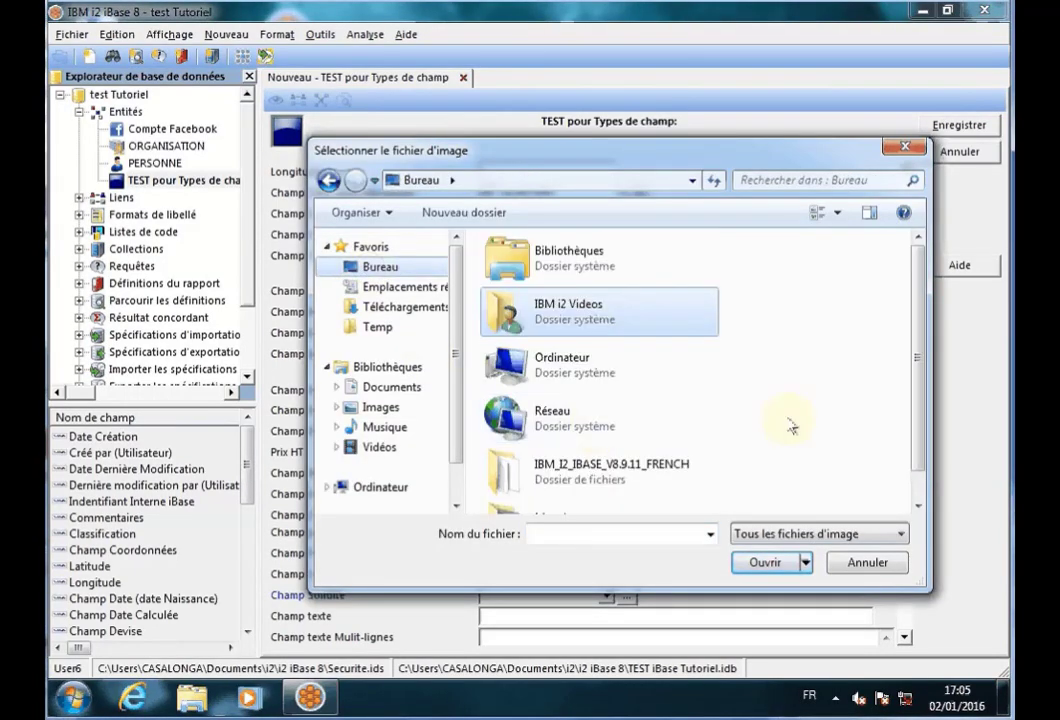
scroll(901, 416, down, 1)
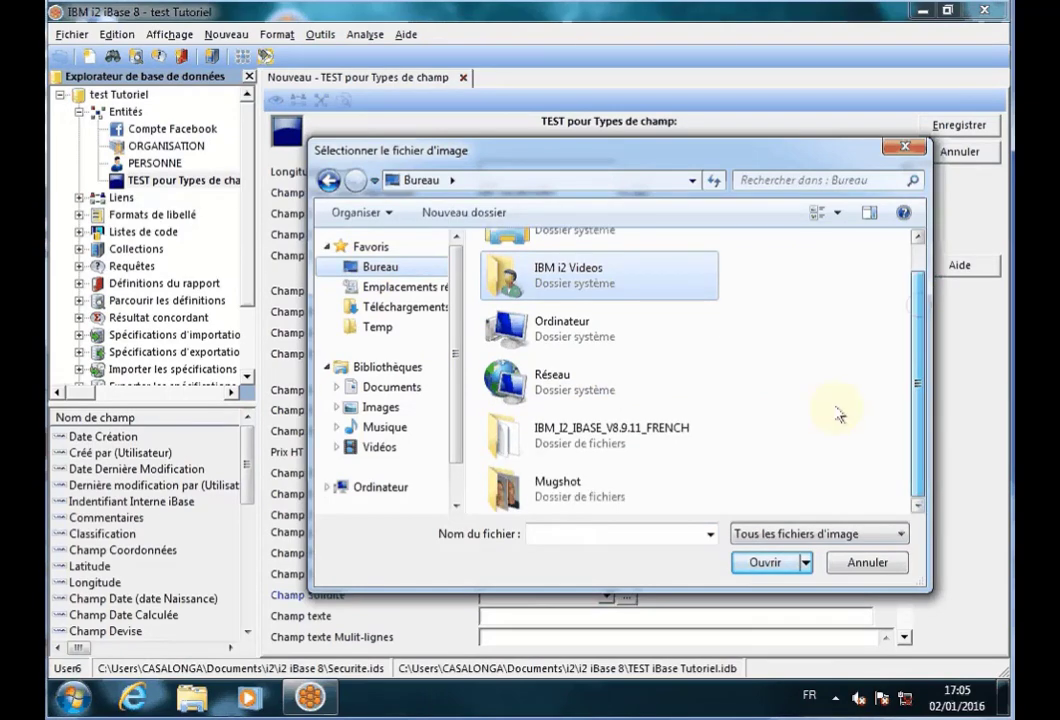
double_click(556, 486)
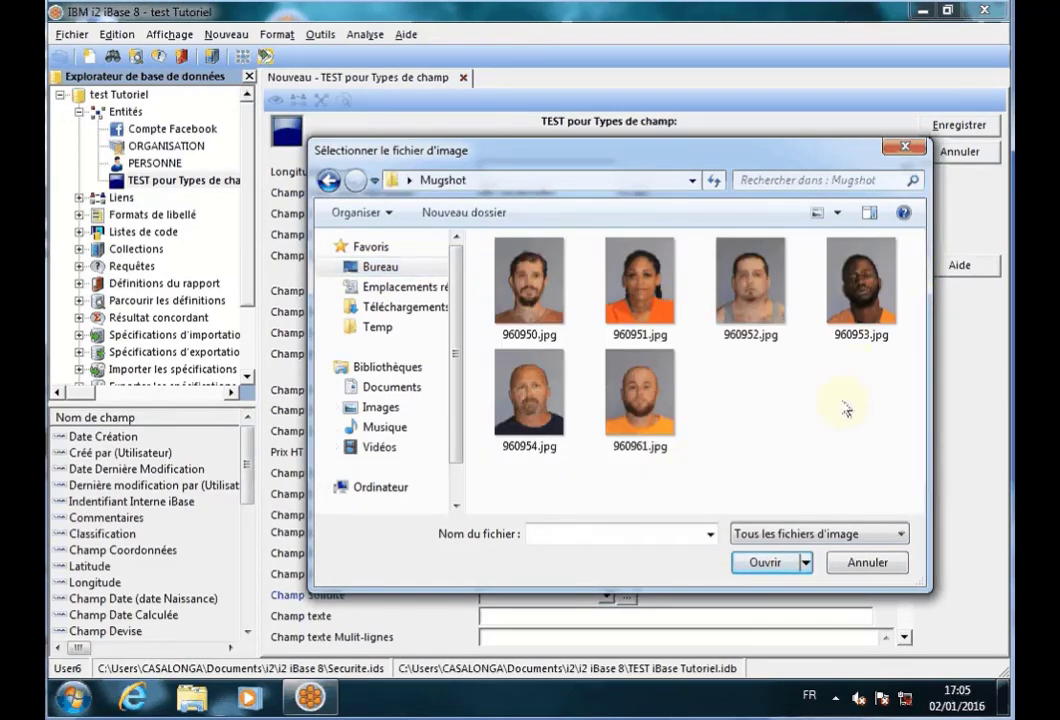
click(529, 285)
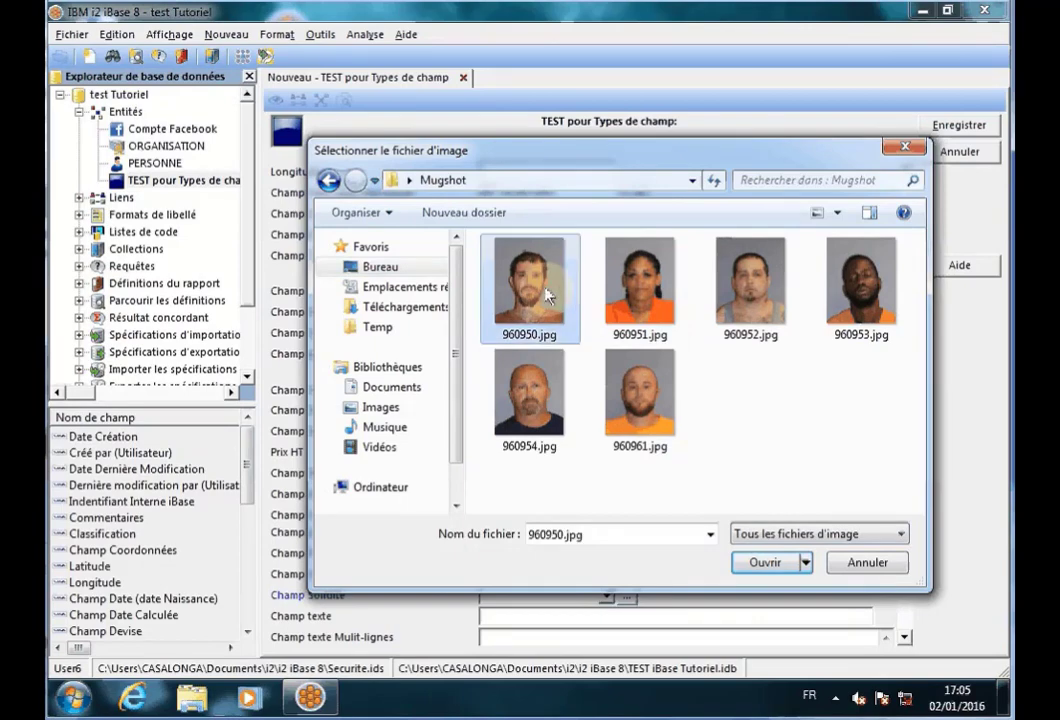
click(767, 563)
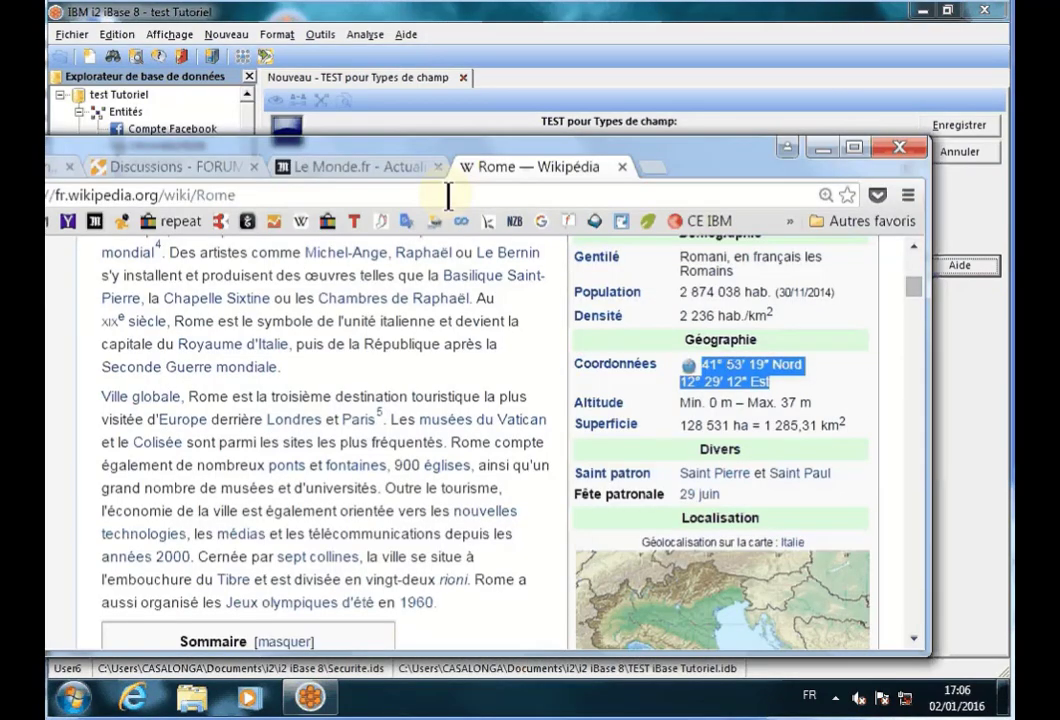
click(433, 197)
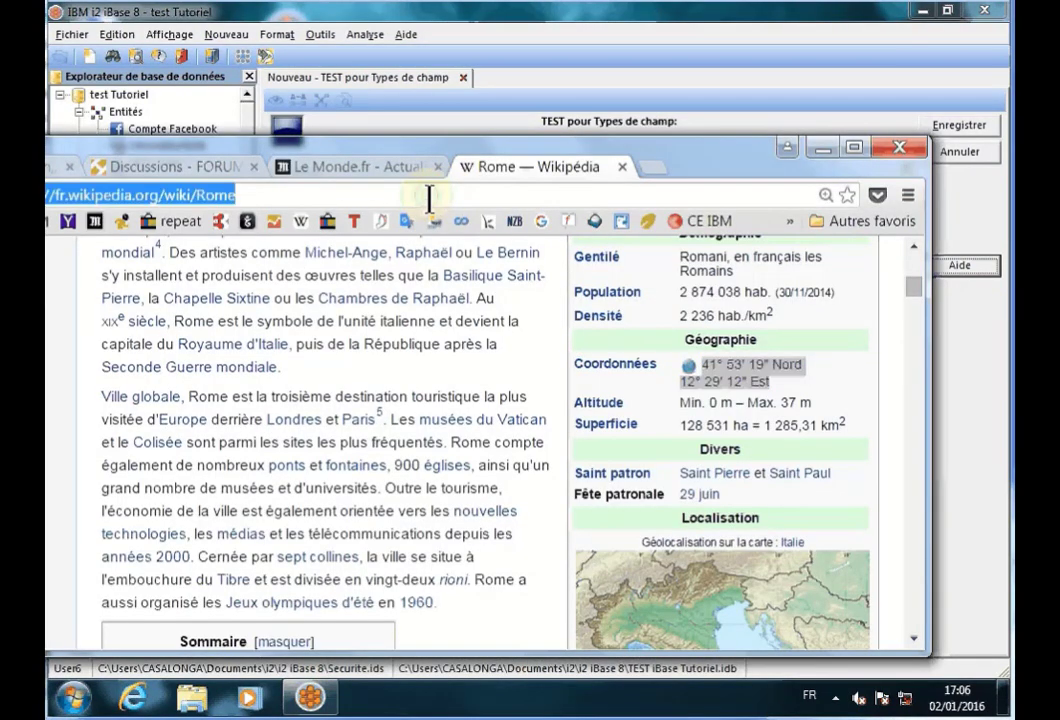
click(822, 149)
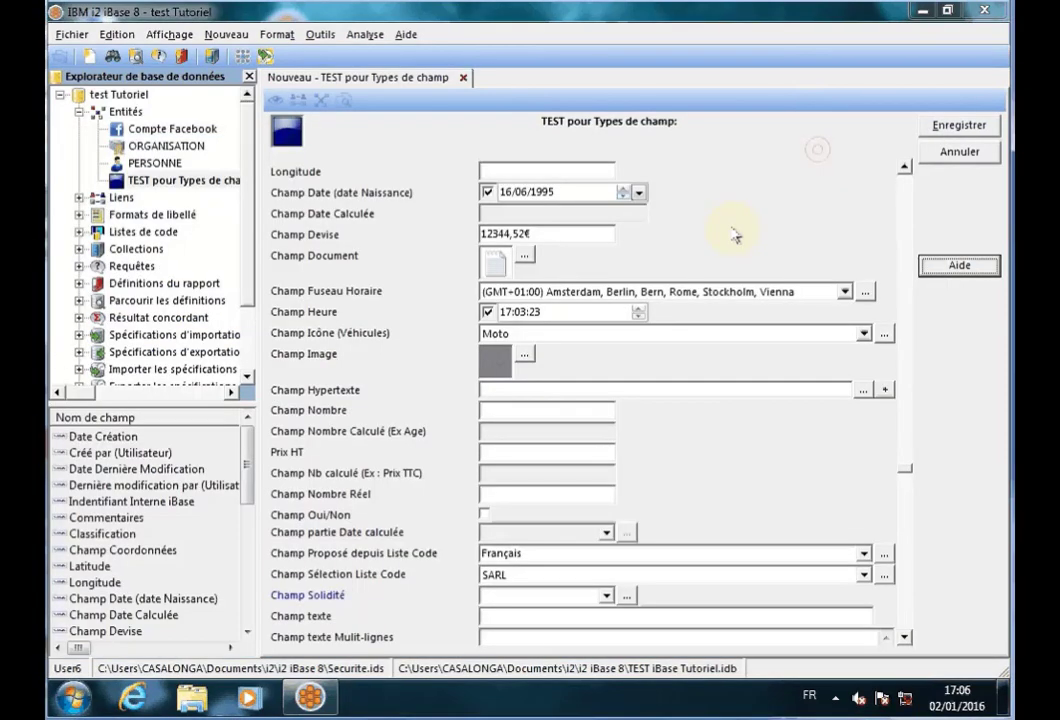
click(522, 388)
text(https://fr.wikipedia.org/wiki/Rome)
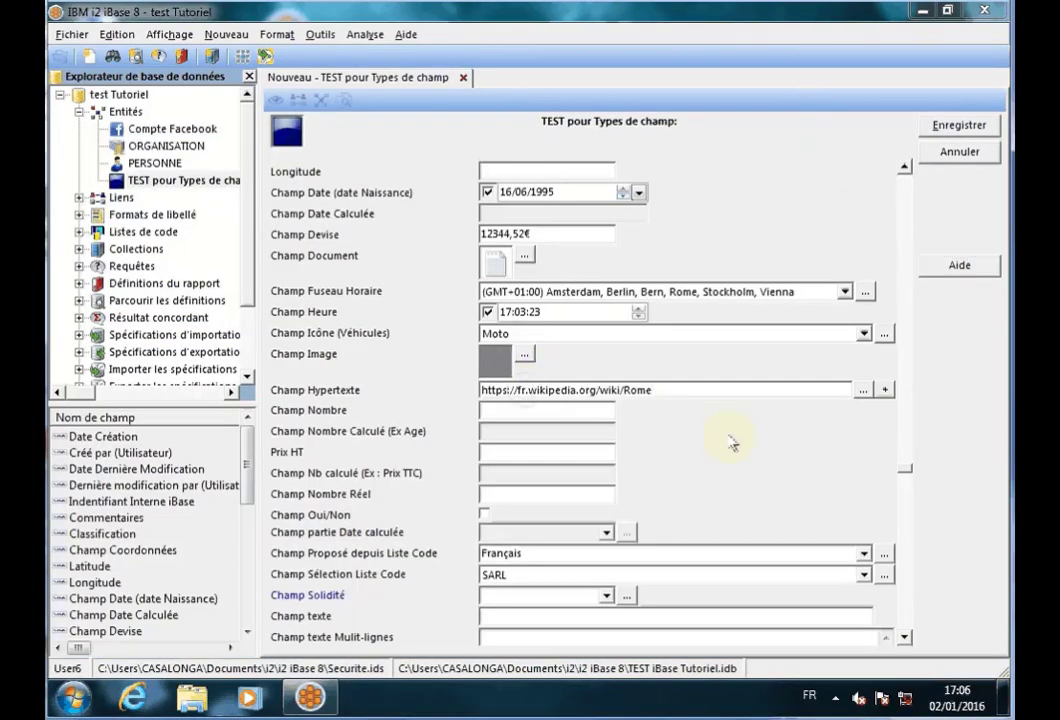
click(887, 391)
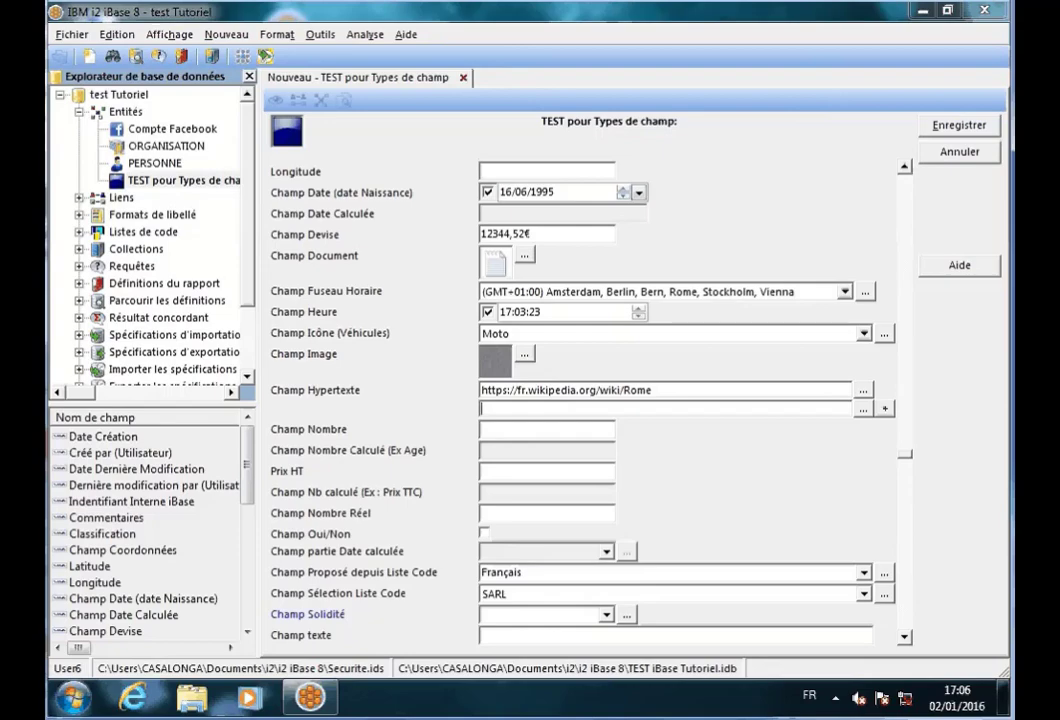
key(alt+Tab)
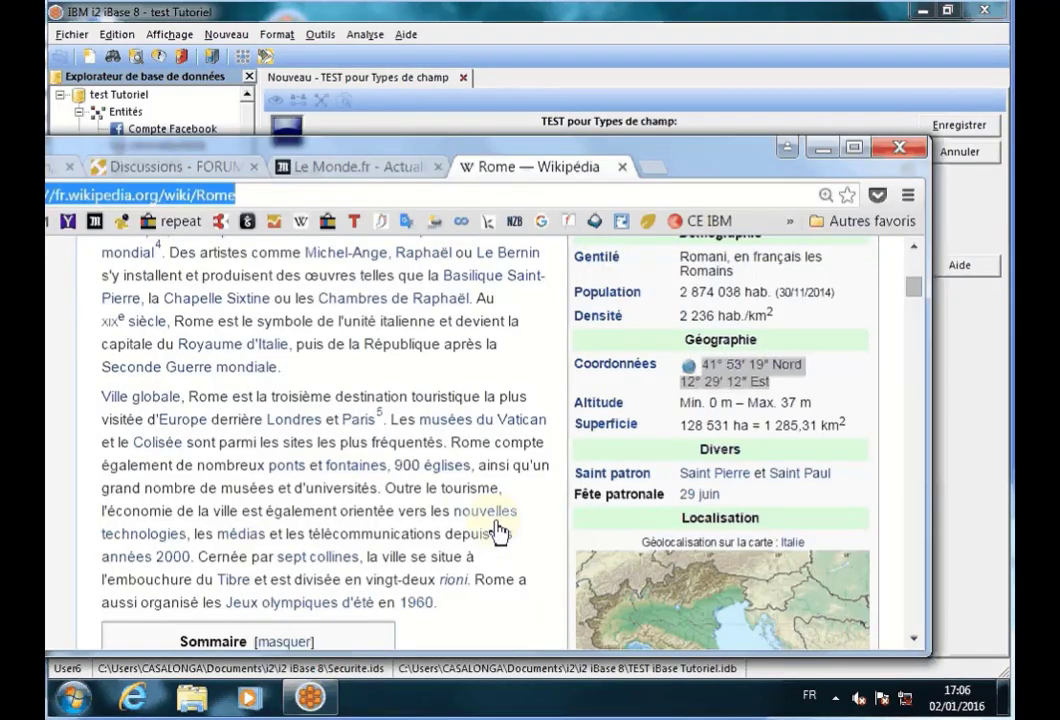
click(158, 556)
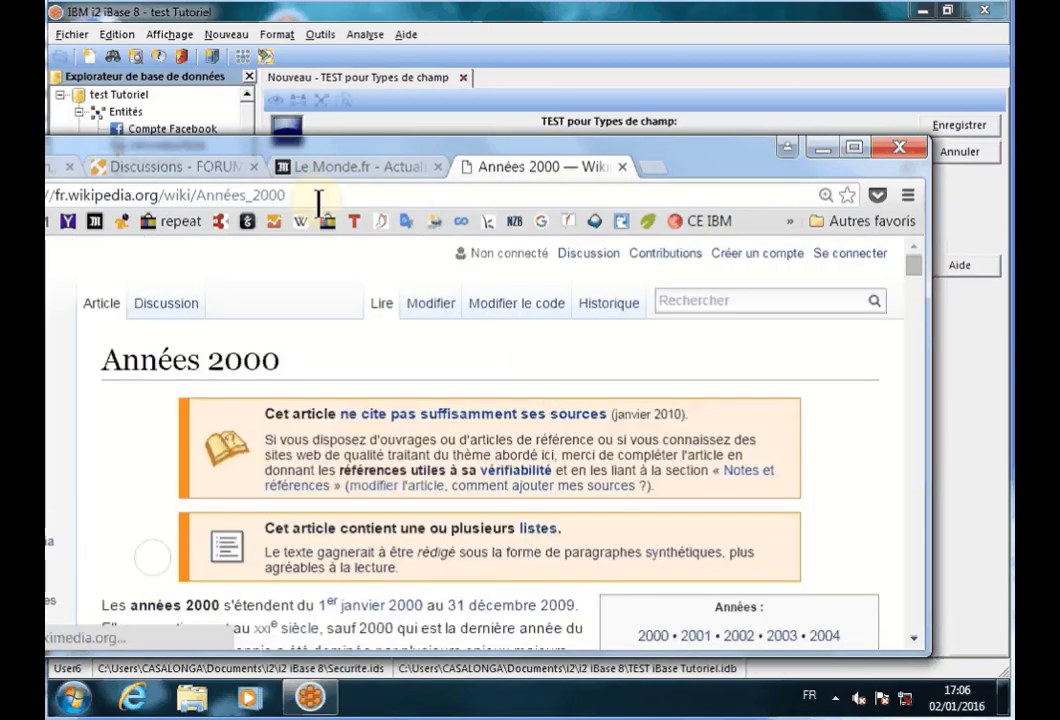
click(318, 196)
click(822, 147)
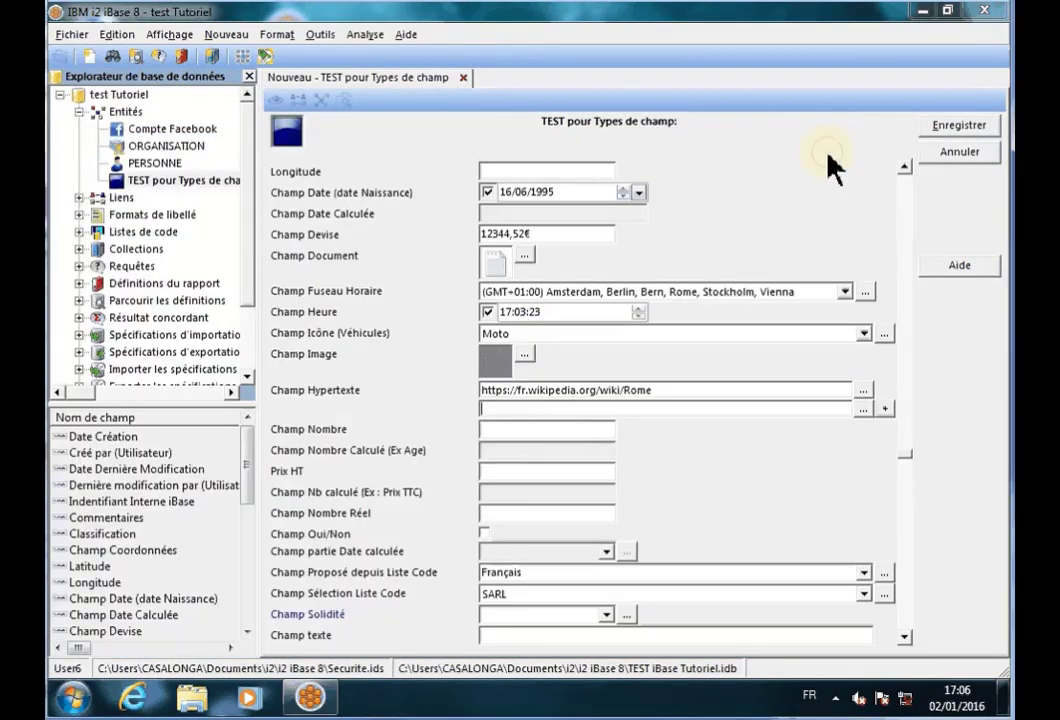
click(510, 410)
text(https://fr.wikipedia.org/wiki/Ann%C3%A9es_2000)
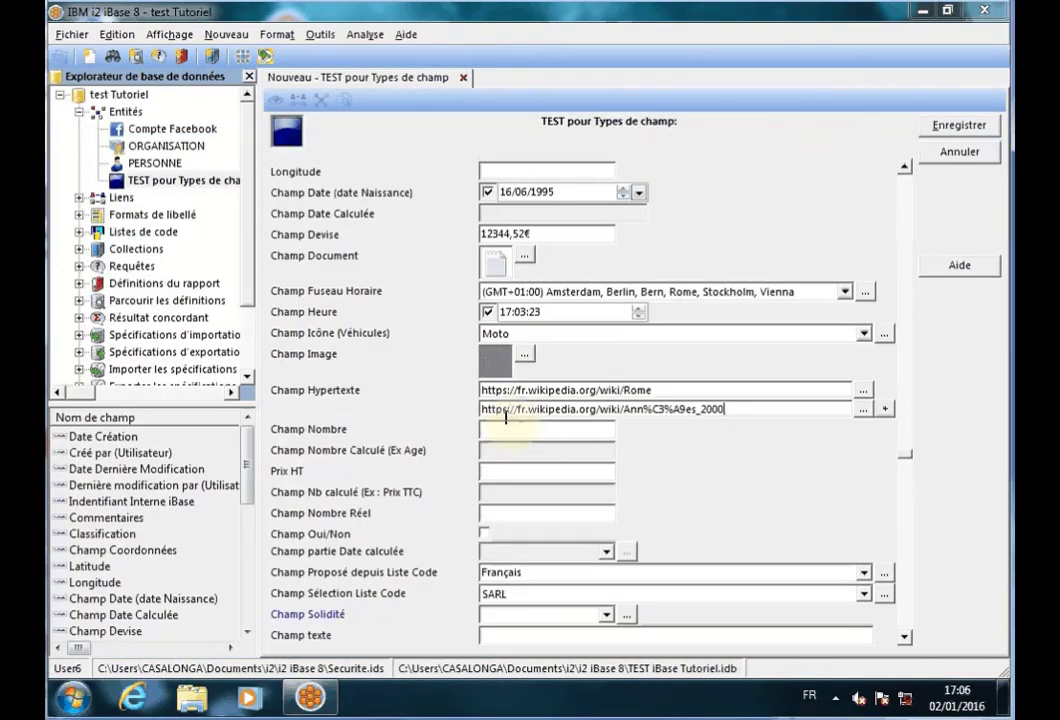
Step: Add a third Champ Hypertexte entry pointing to the file Iconlist SIMPLE.txt in the Documents i2 iBase 8 folder
click(886, 411)
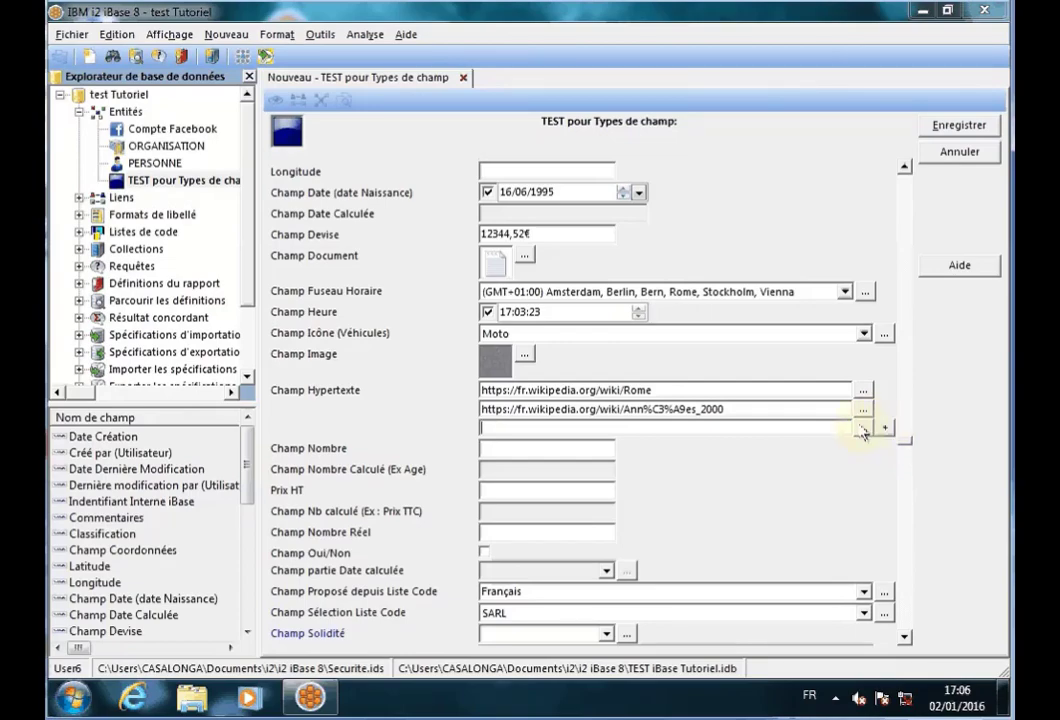
click(861, 428)
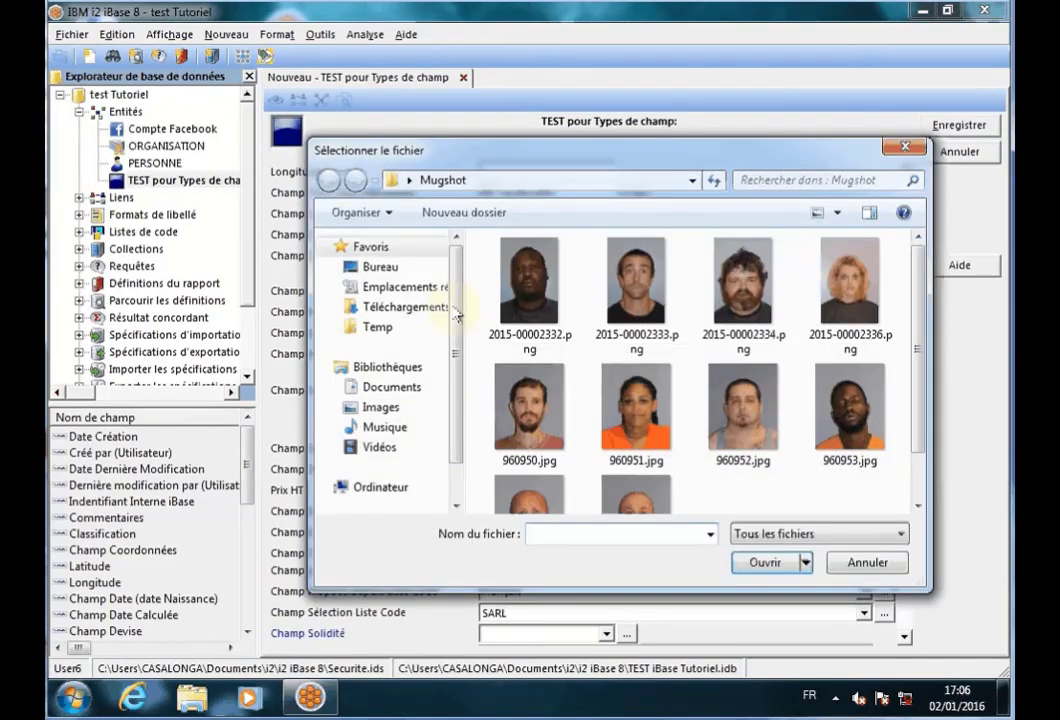
scroll(455, 316, down, 2)
click(385, 338)
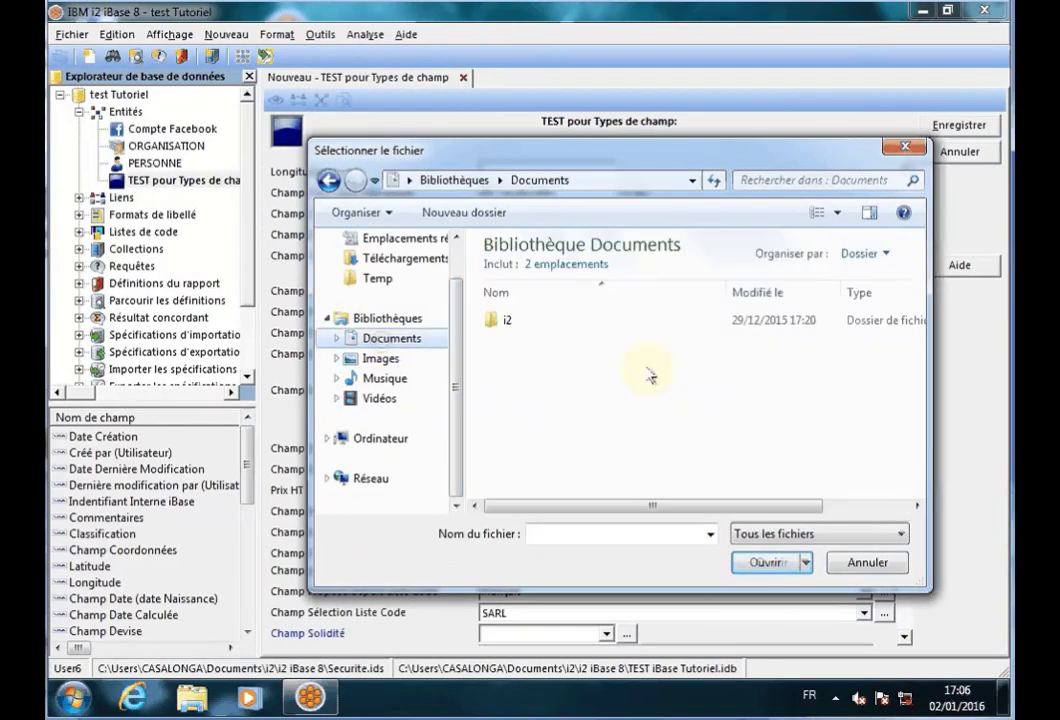
double_click(505, 318)
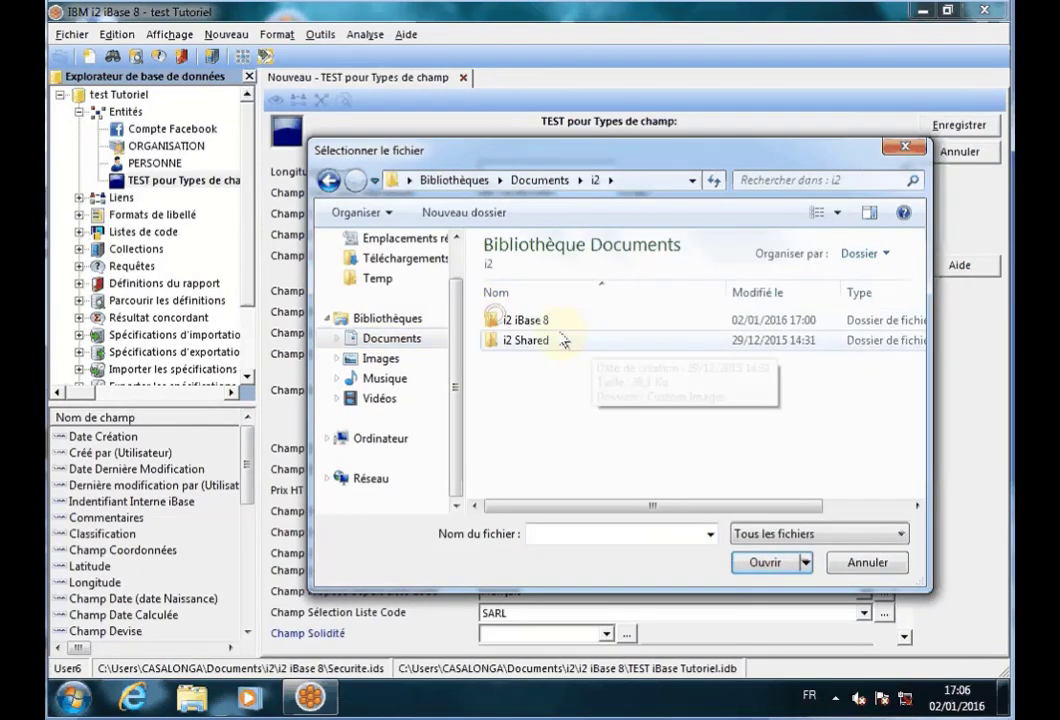
double_click(520, 320)
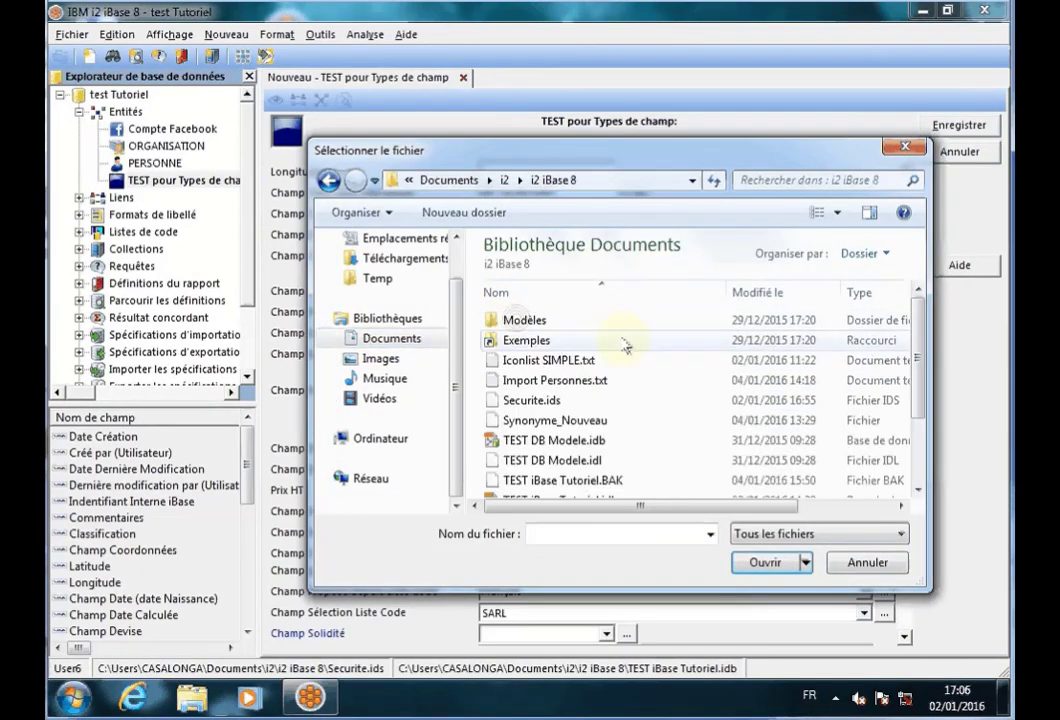
click(550, 360)
click(766, 562)
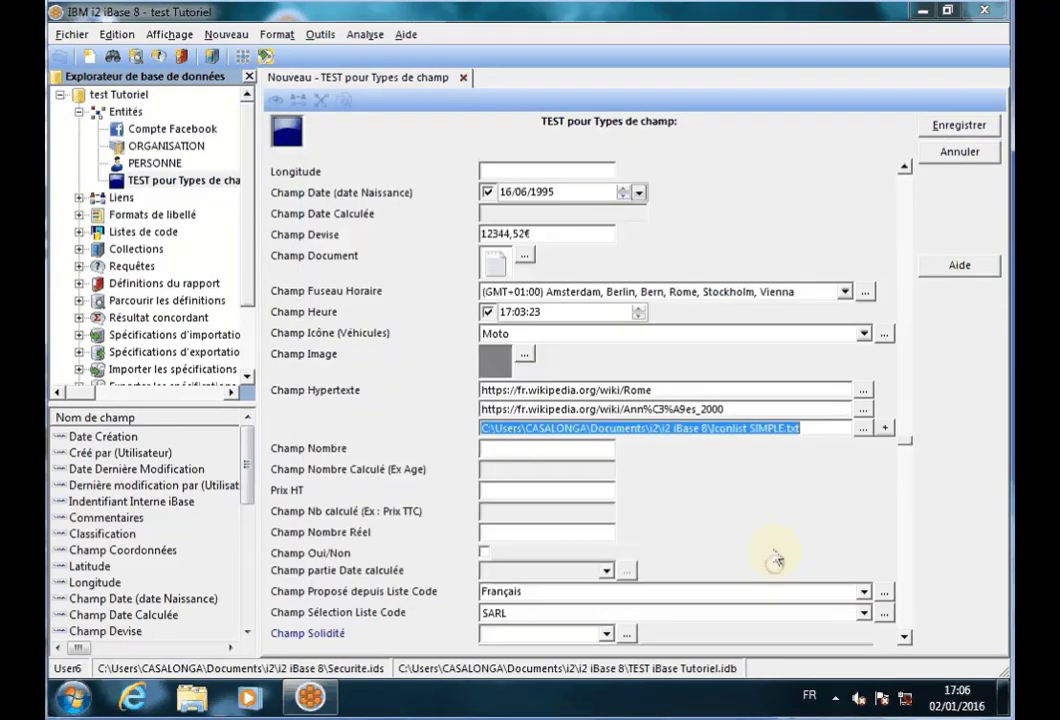
click(813, 428)
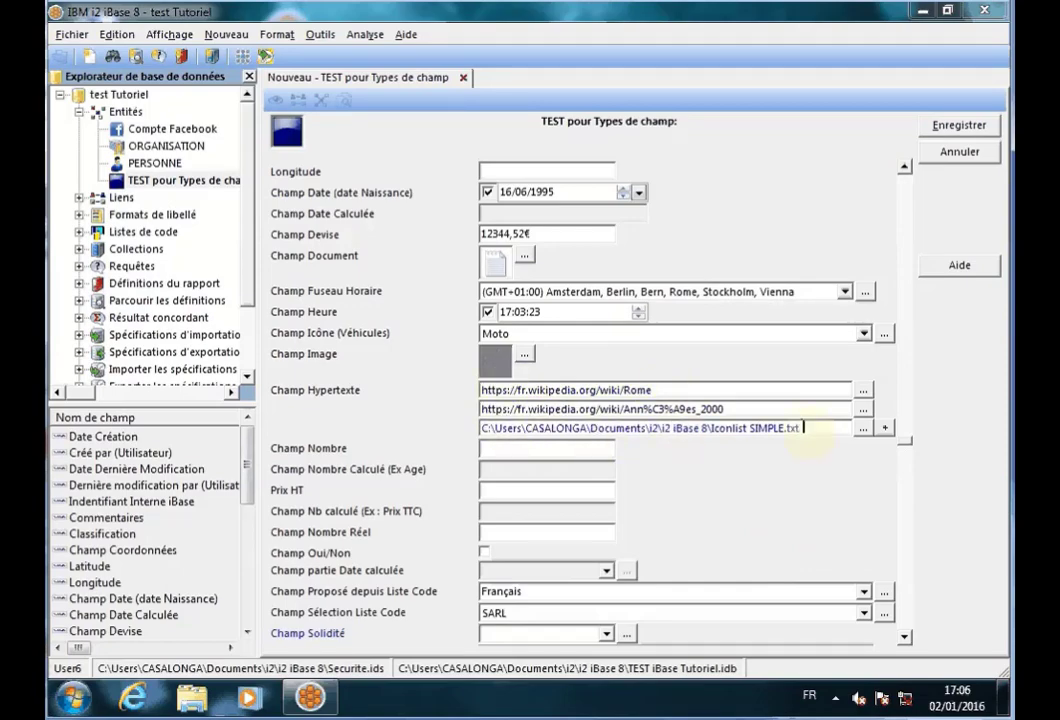
click(806, 427)
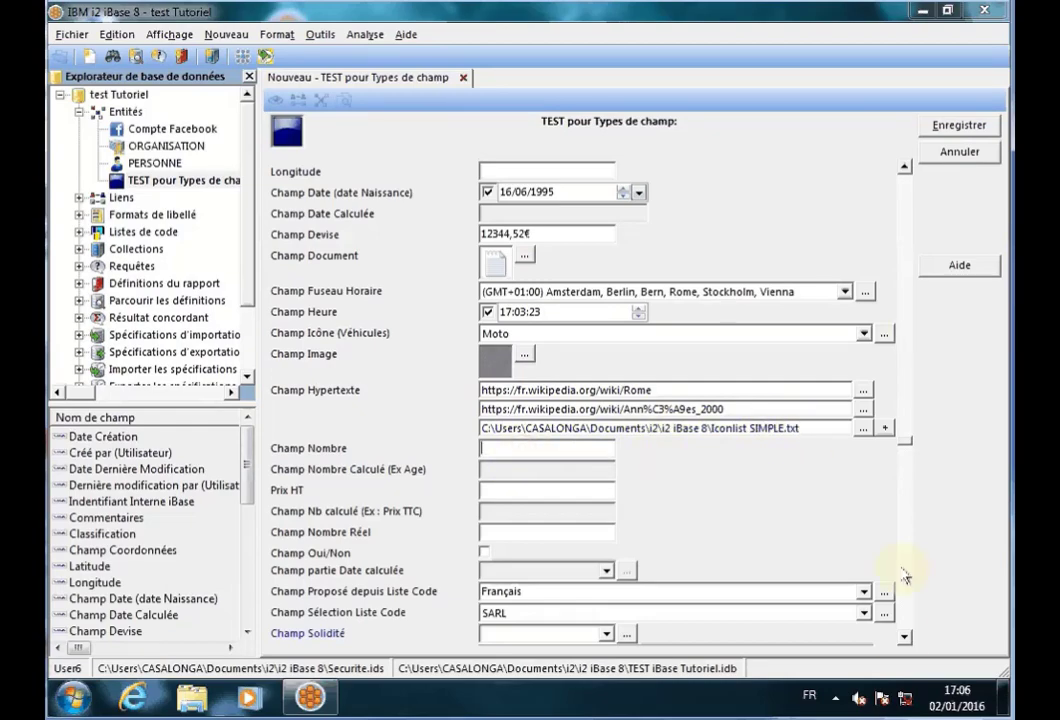
Step: Set Champ Nombre to the negative value -43
click(904, 638)
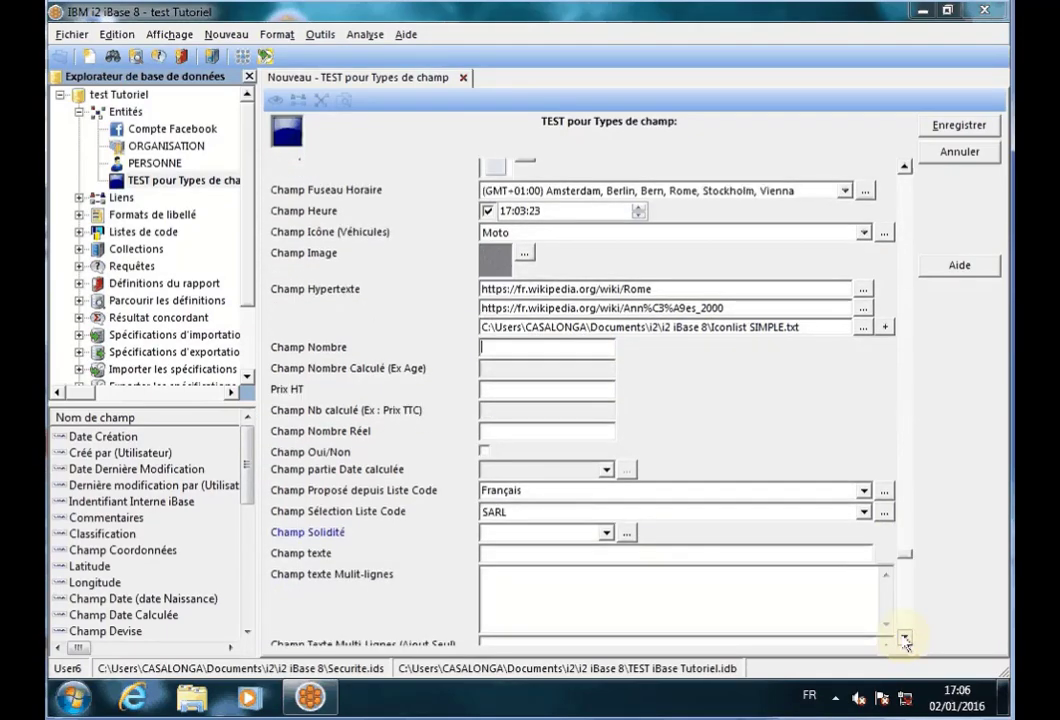
click(514, 331)
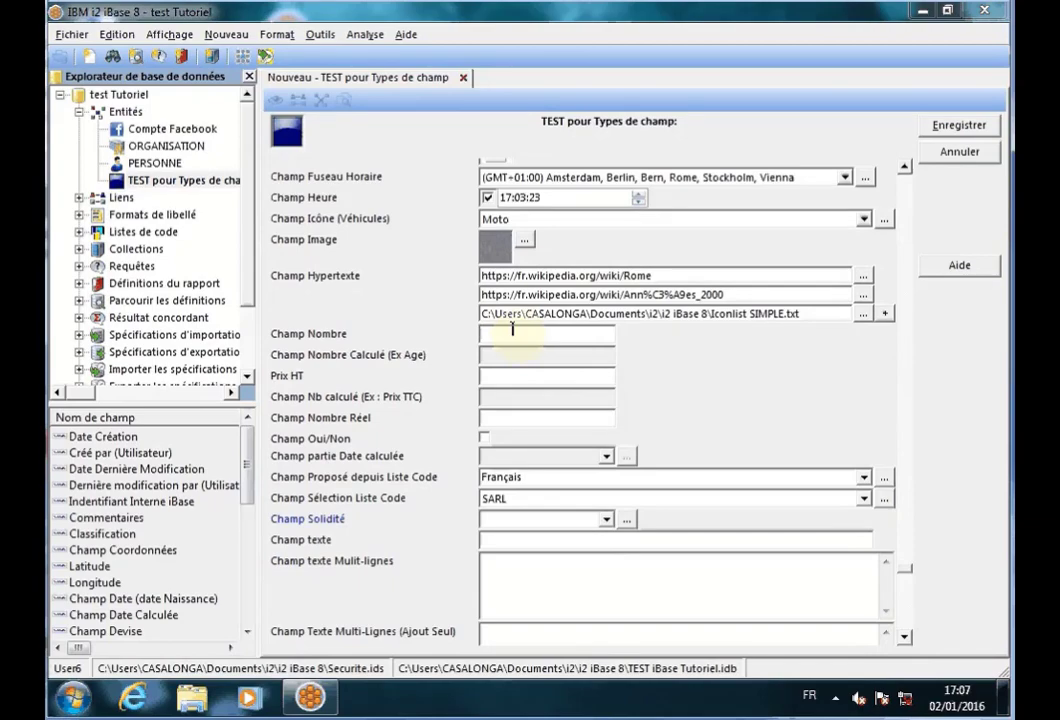
text(6434)
key(BackSpace)
key(BackSpace)
key(BackSpace)
key(BackSpace)
text(-43)
click(496, 355)
Step: Set Prix HT to 65,5€ and enable Champ Oui/Non
click(487, 376)
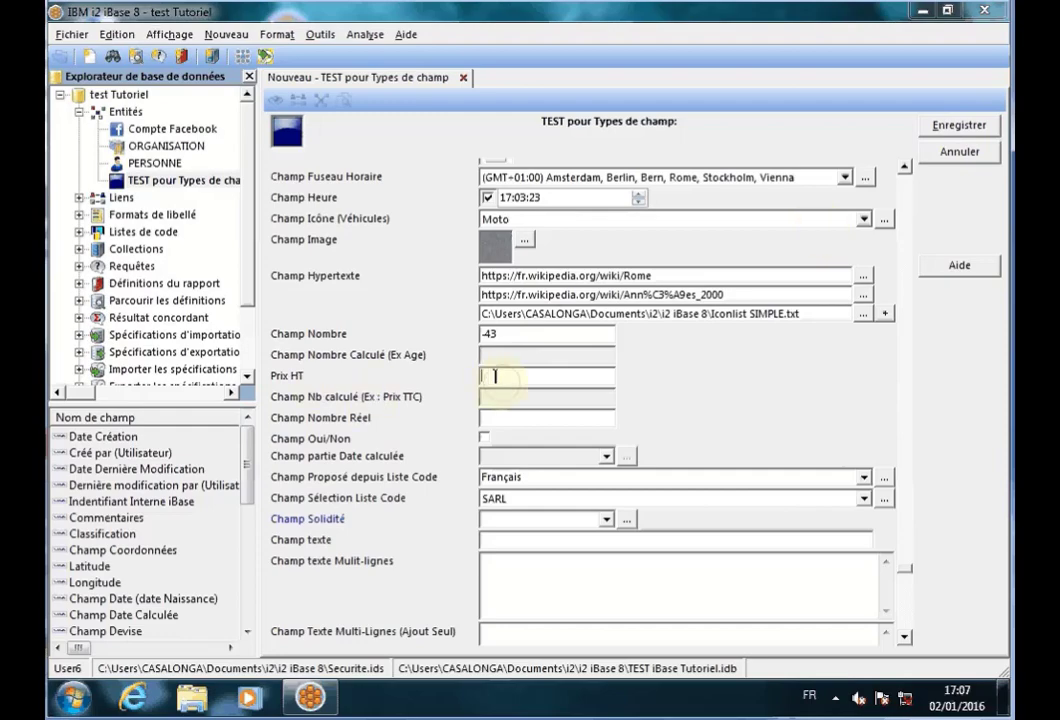
text(65)
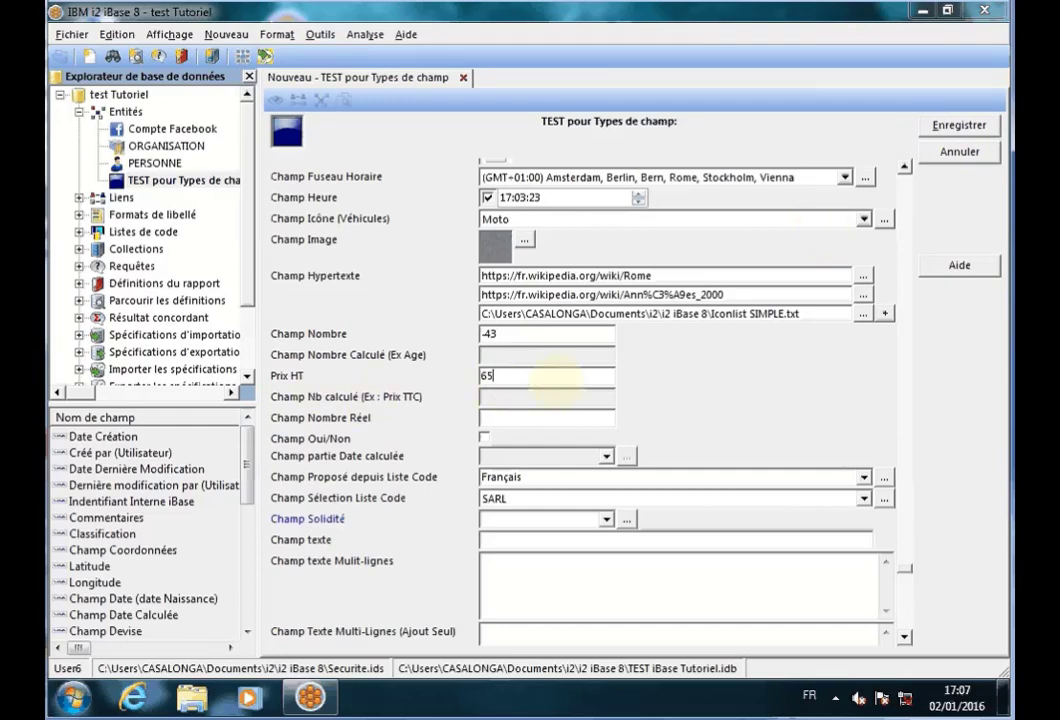
text(,5€)
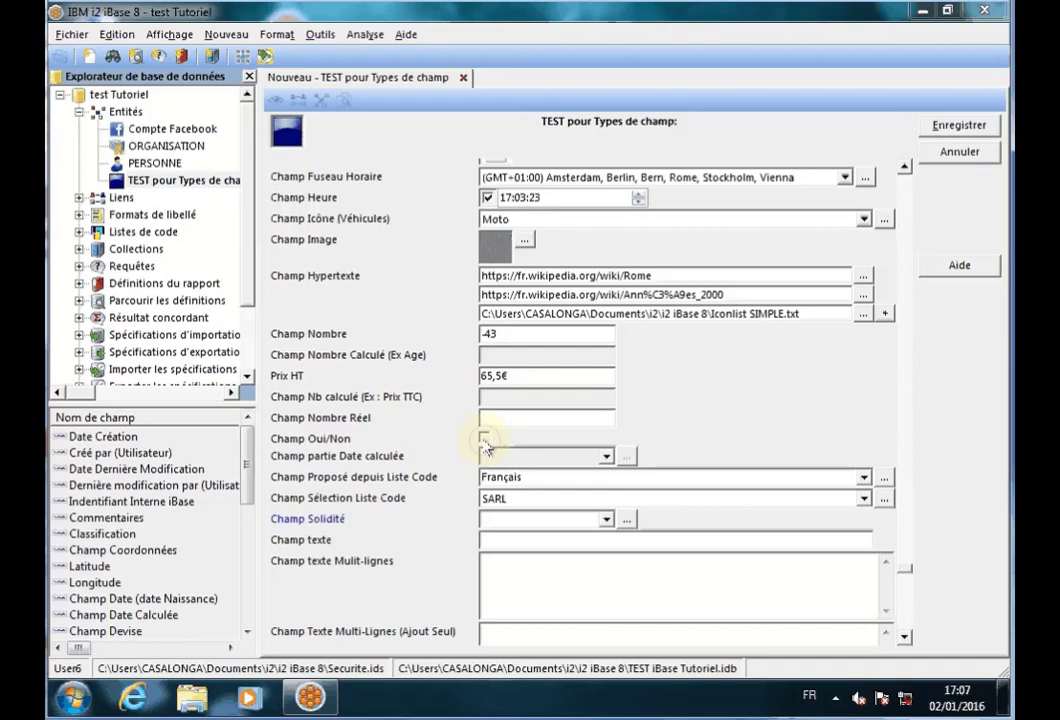
click(484, 438)
Step: Look through the months offered for Champ partie Date calculée without choosing one
click(606, 456)
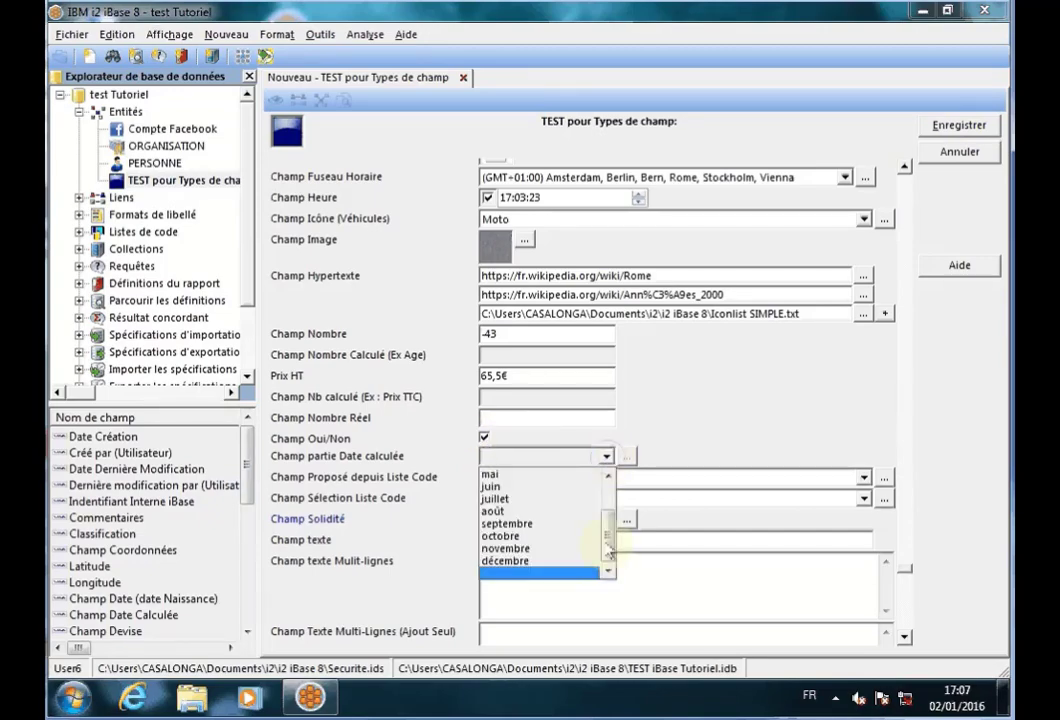
drag(613, 533, 620, 499)
click(757, 414)
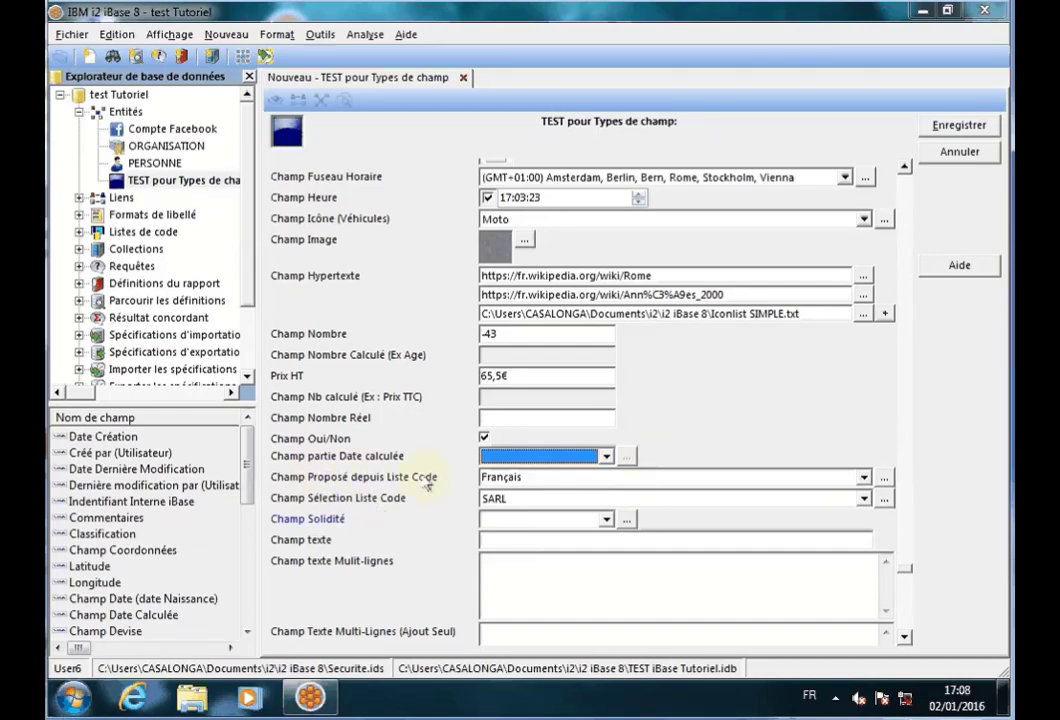
Step: Replace the suggested value of Champ Proposé depuis Liste Code with the custom entry Norvégien
click(567, 477)
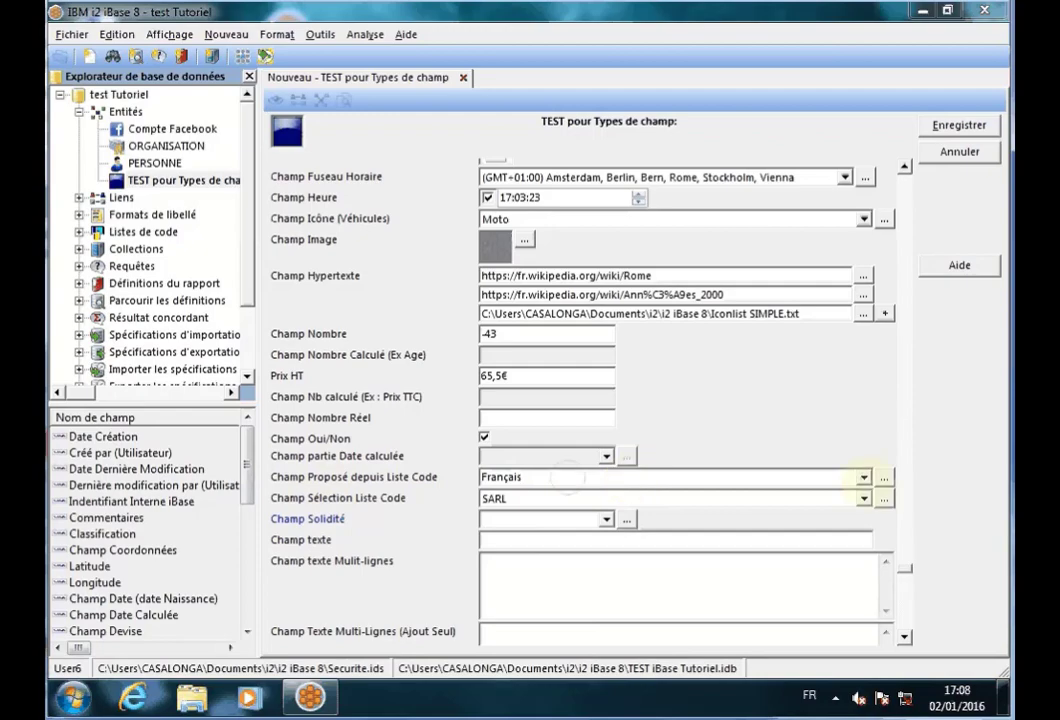
click(567, 477)
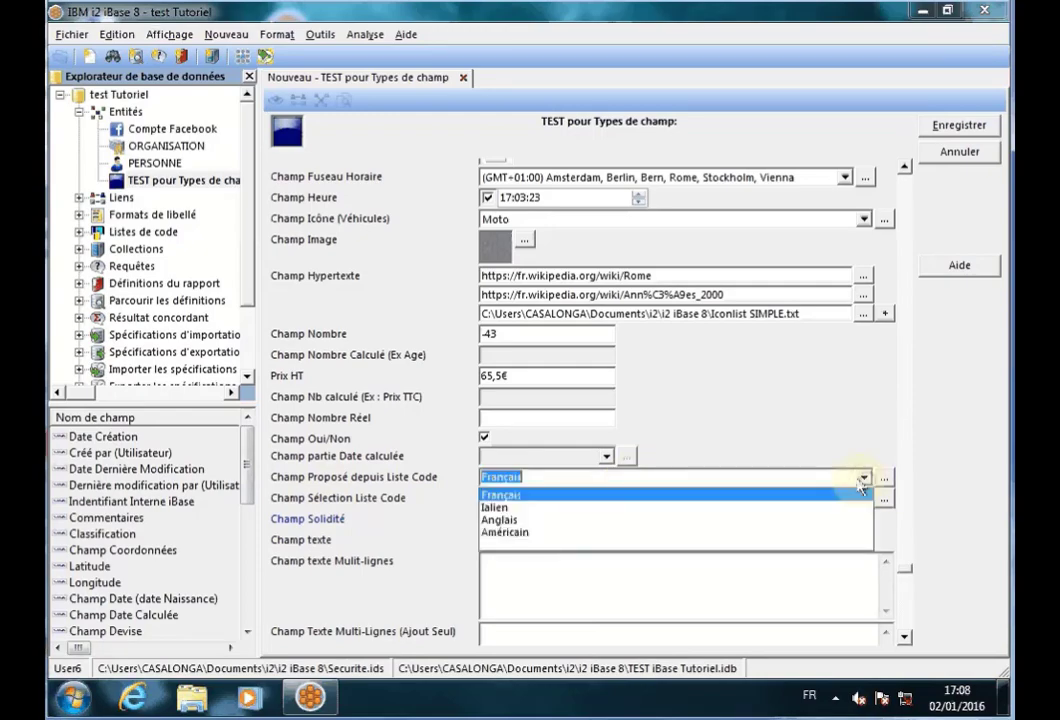
click(563, 476)
click(549, 476)
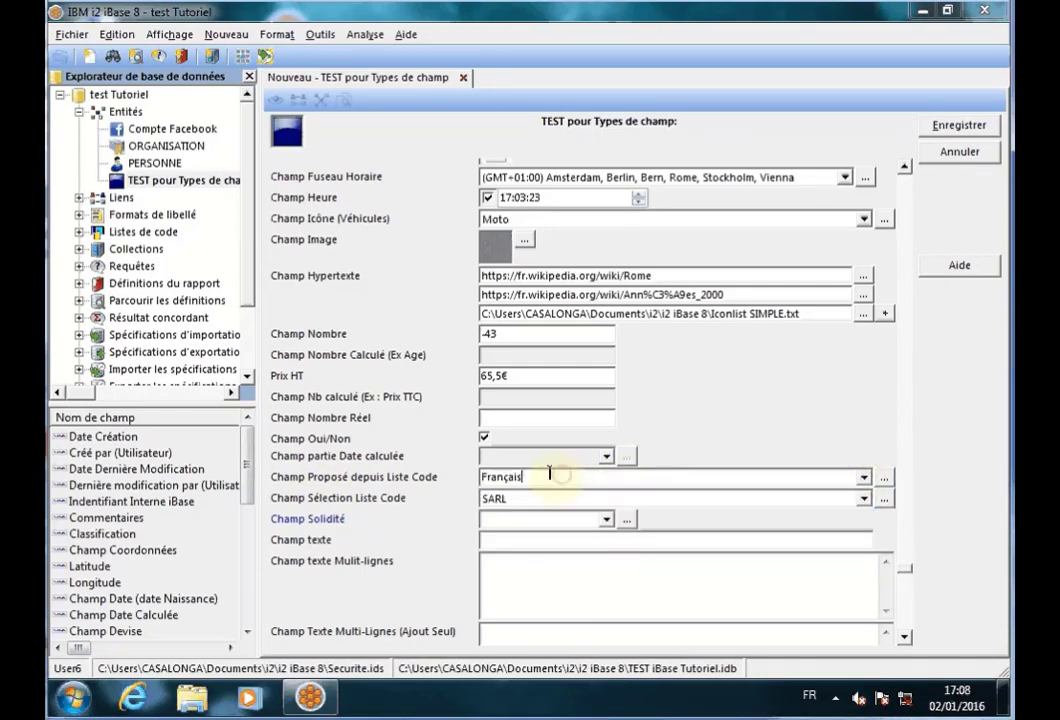
drag(549, 476, 452, 476)
text(Nor)
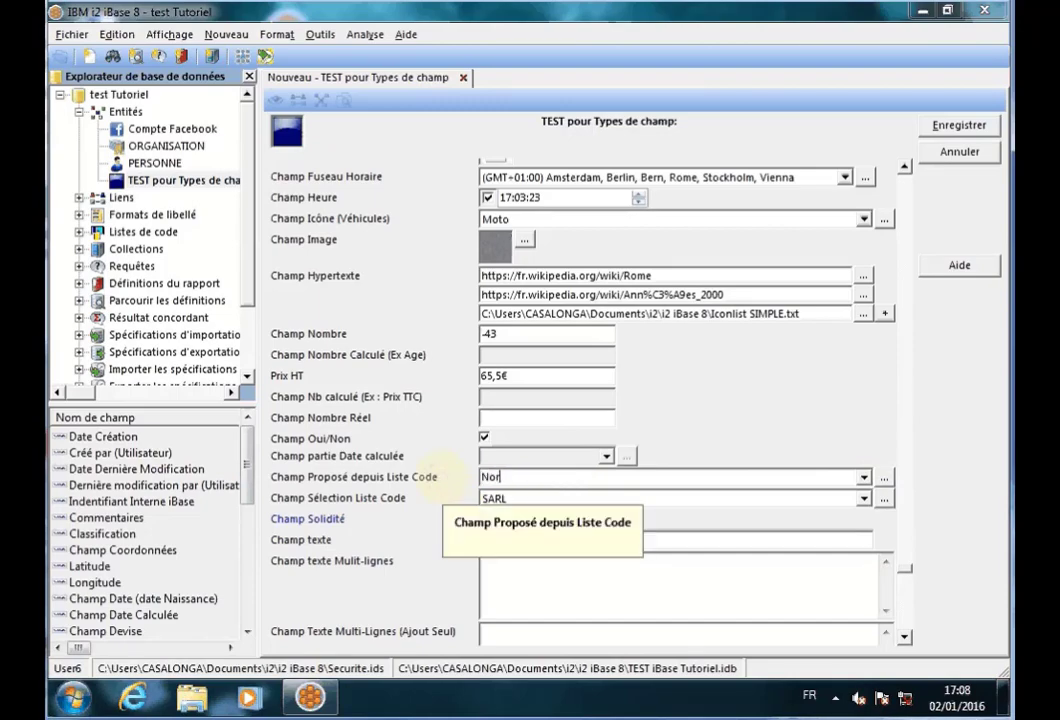
text(végien)
Step: Set Champ Sélection Liste Code to the blank entry of its code list
click(522, 499)
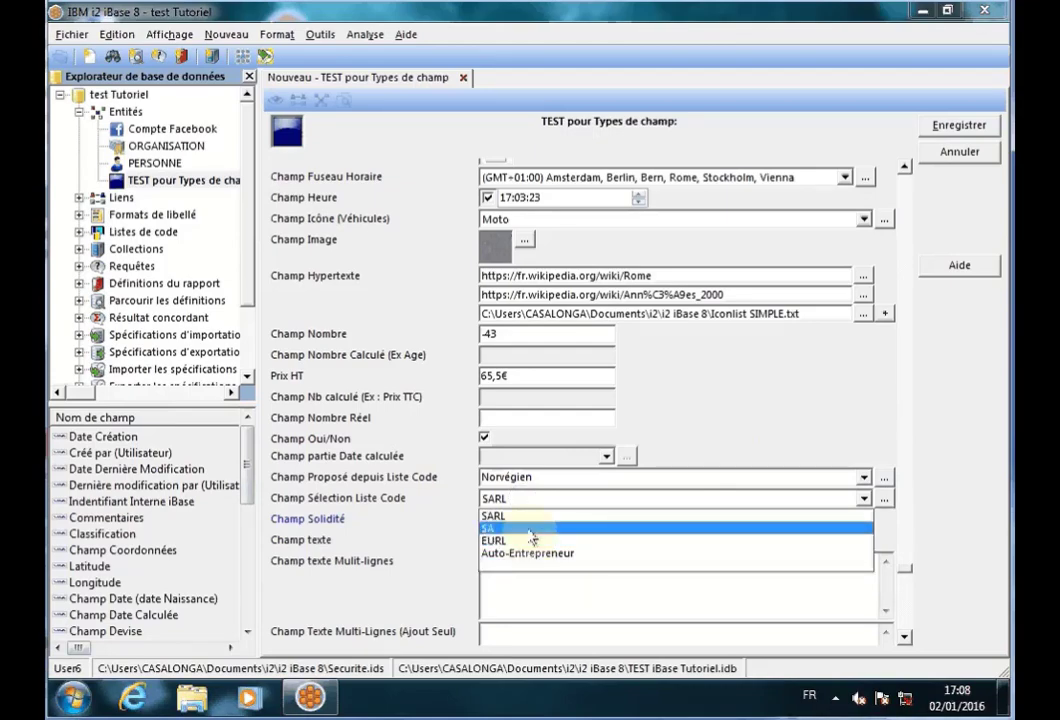
click(532, 566)
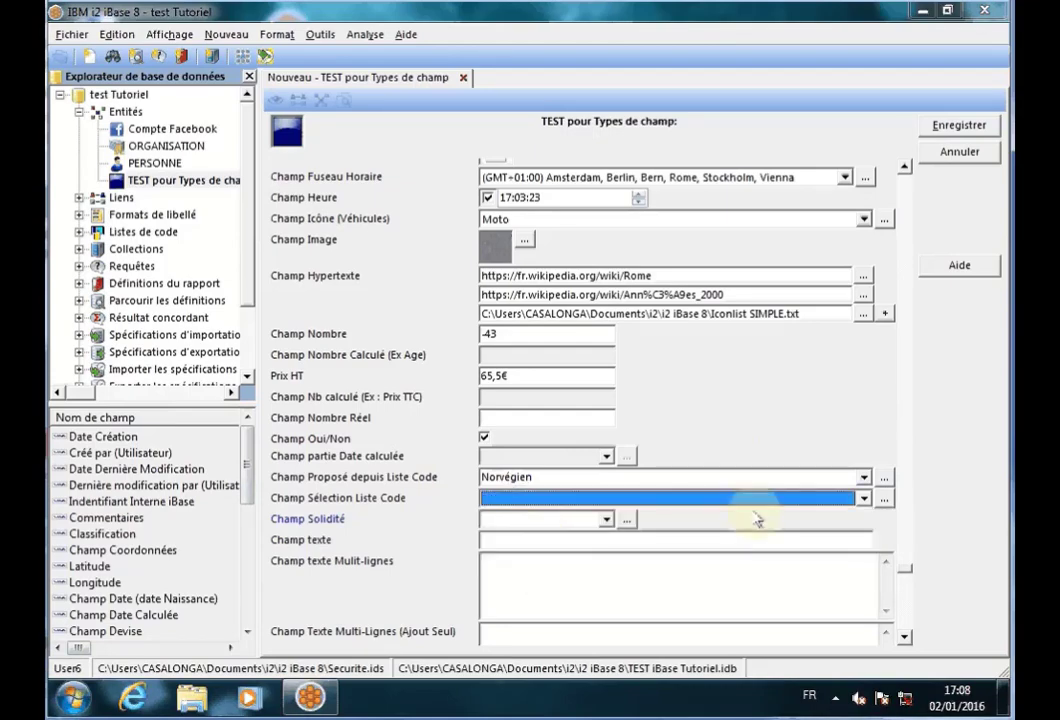
Step: Set Champ Sélection Liste Code to SARL
click(865, 499)
click(525, 502)
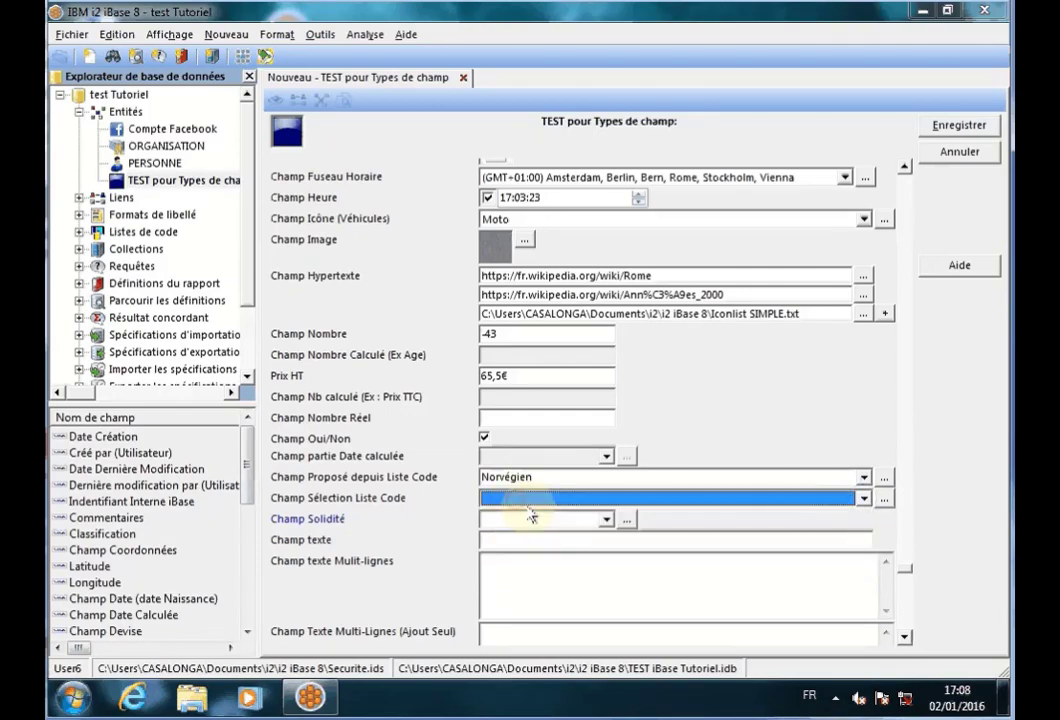
key(e)
click(845, 499)
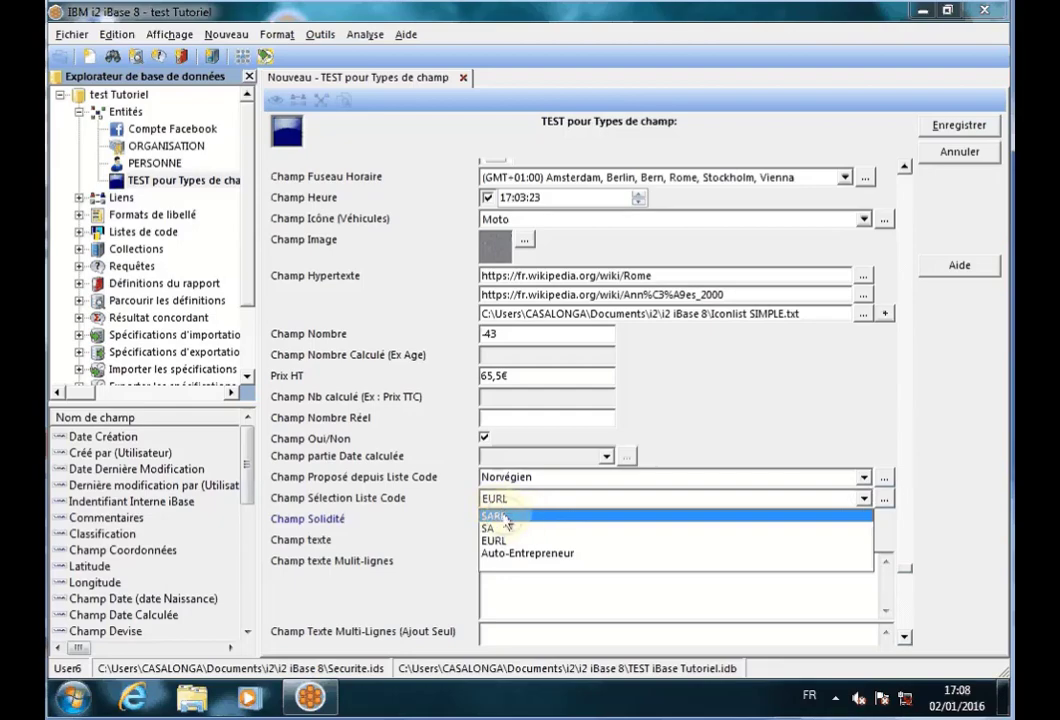
click(503, 518)
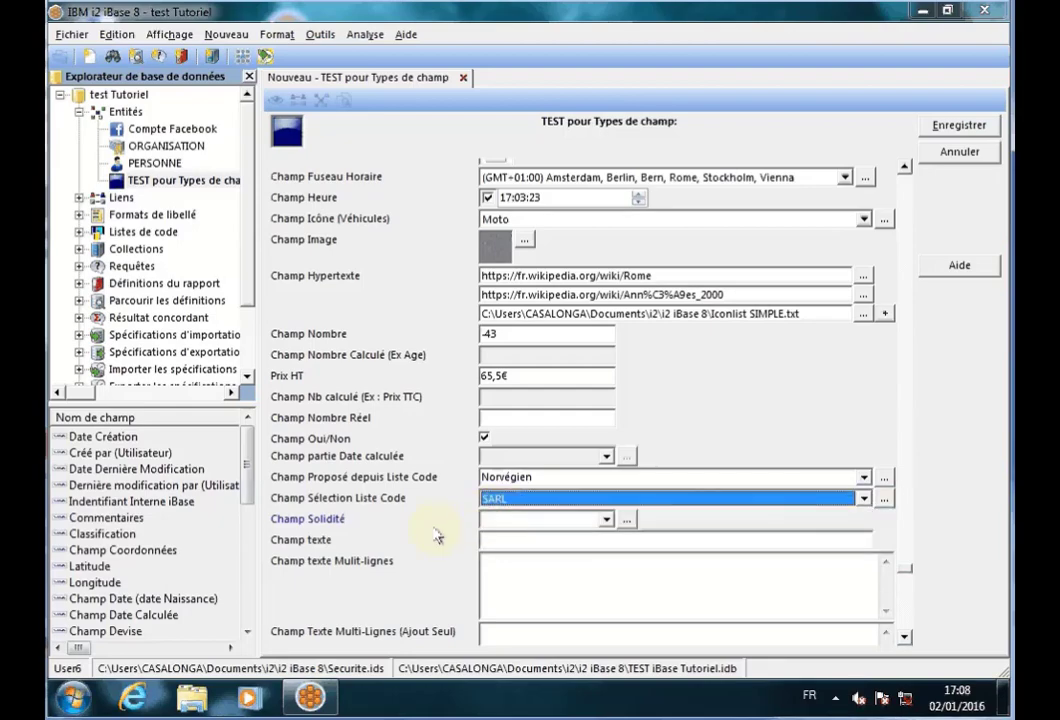
click(434, 529)
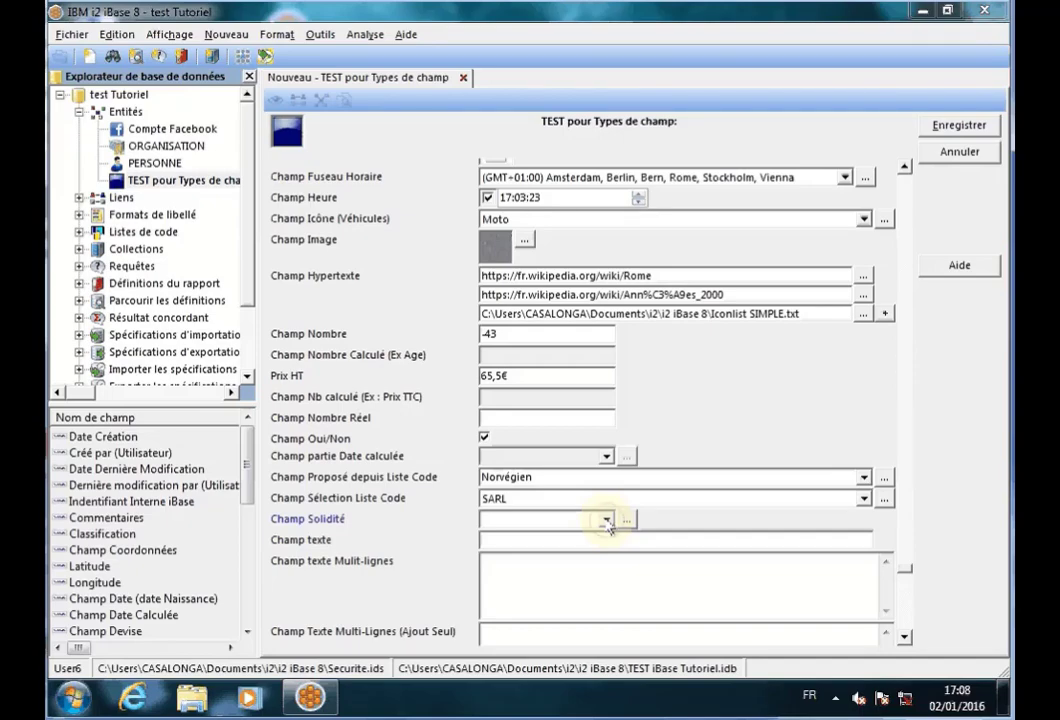
Step: Set Champ Solidité to Non confirmé and fill Champ texte with "kg dskjf hdslkjfh dljfh"
click(606, 521)
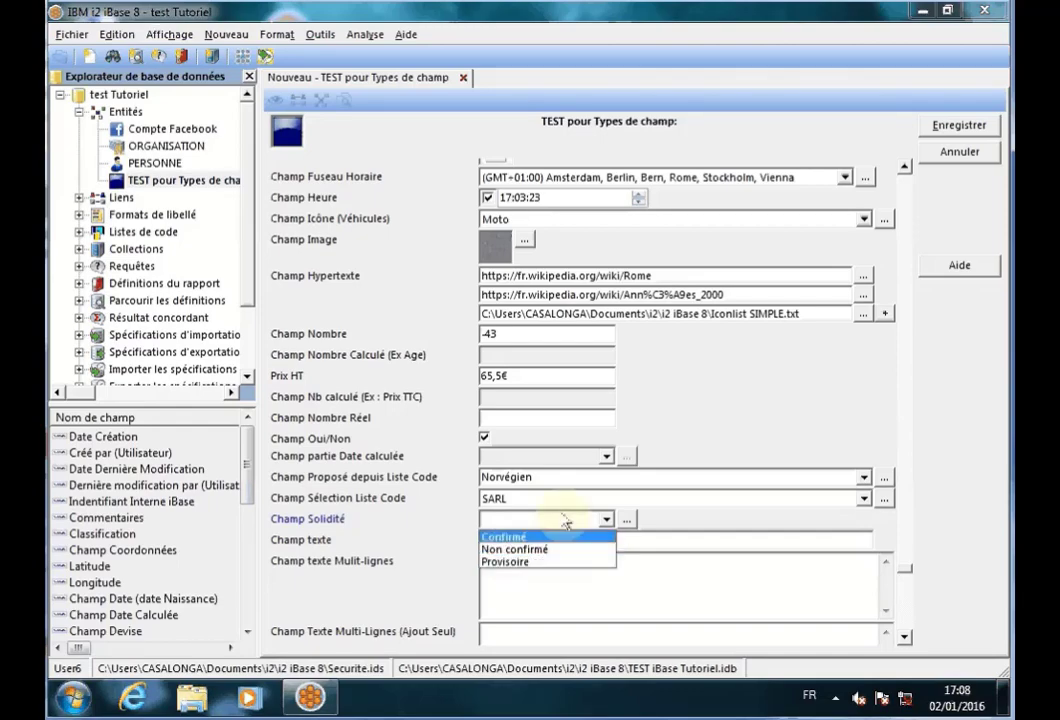
click(523, 549)
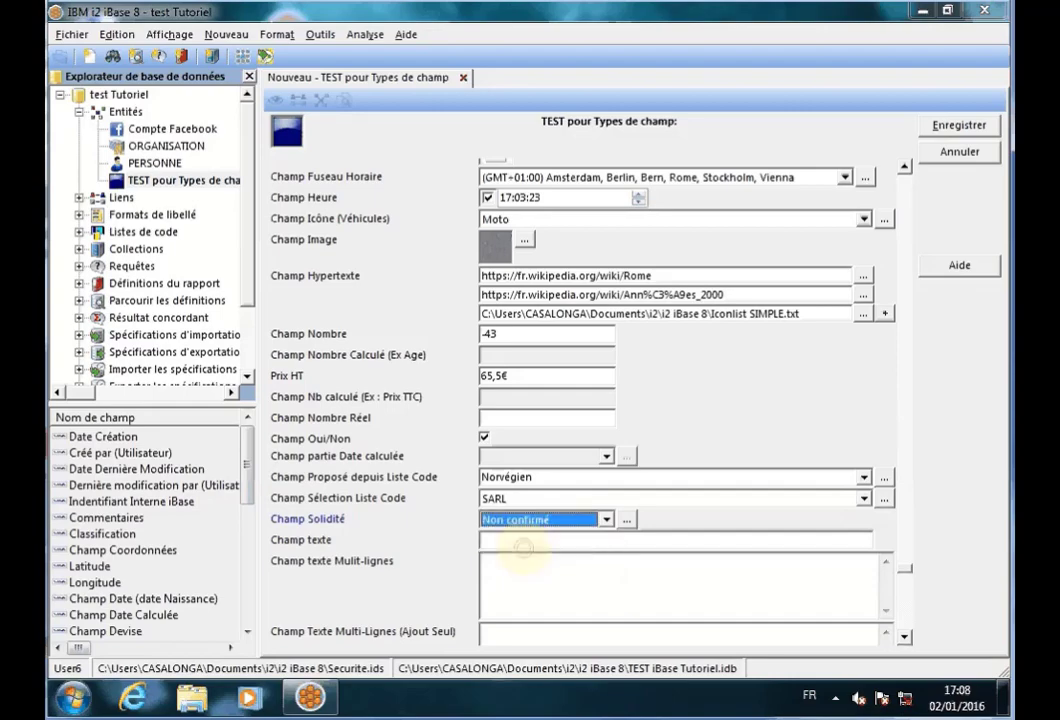
click(490, 540)
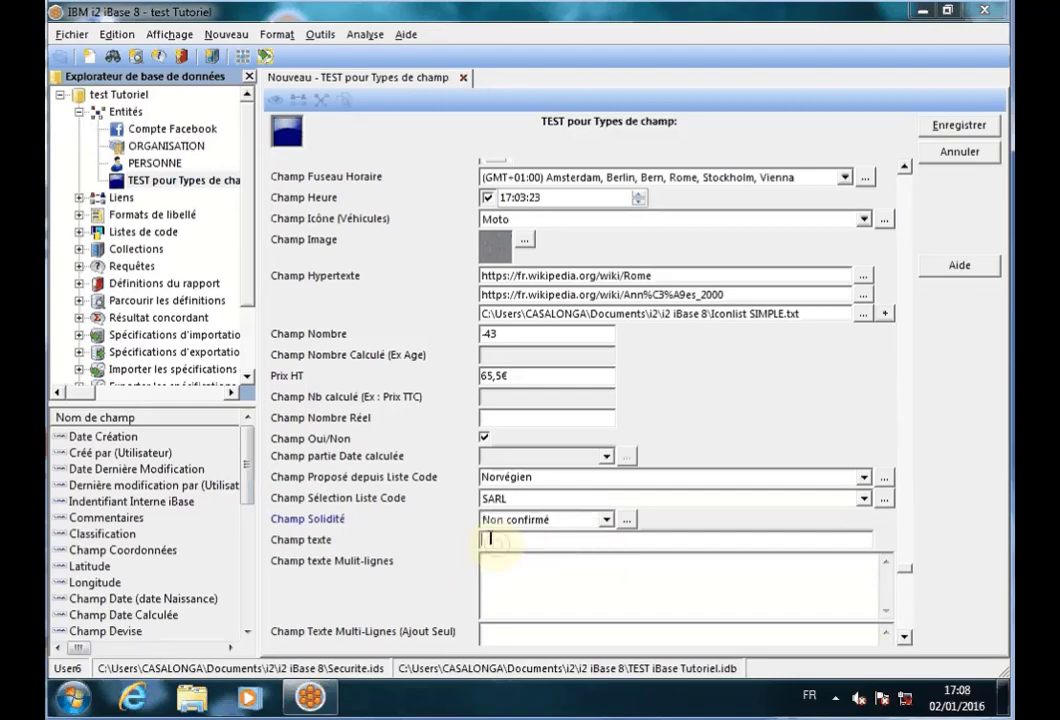
text(kg dskjf hdslkjfh dljfh)
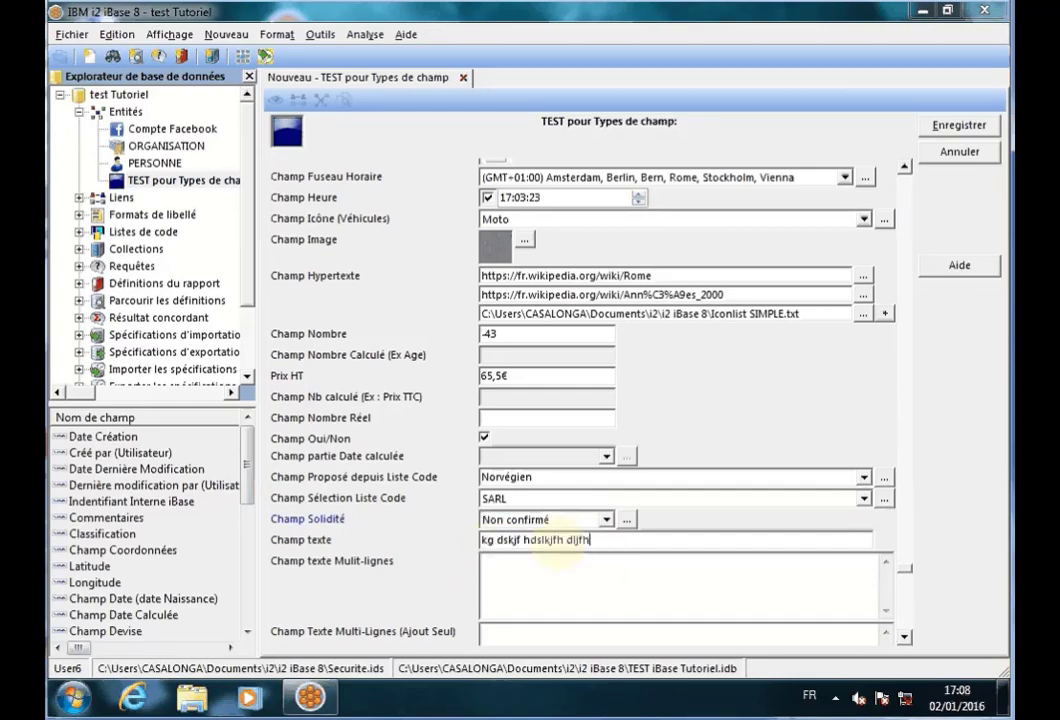
Step: Switch to the browser, go back to the Wikipedia article on Rome and copy its opening paragraph
click(904, 637)
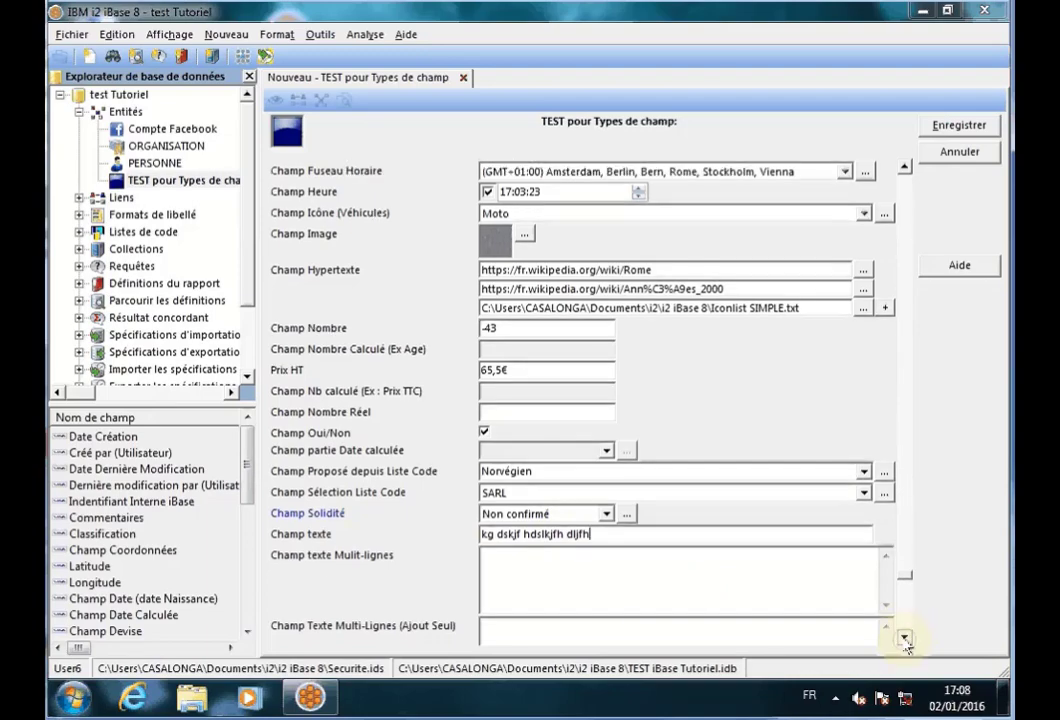
click(904, 639)
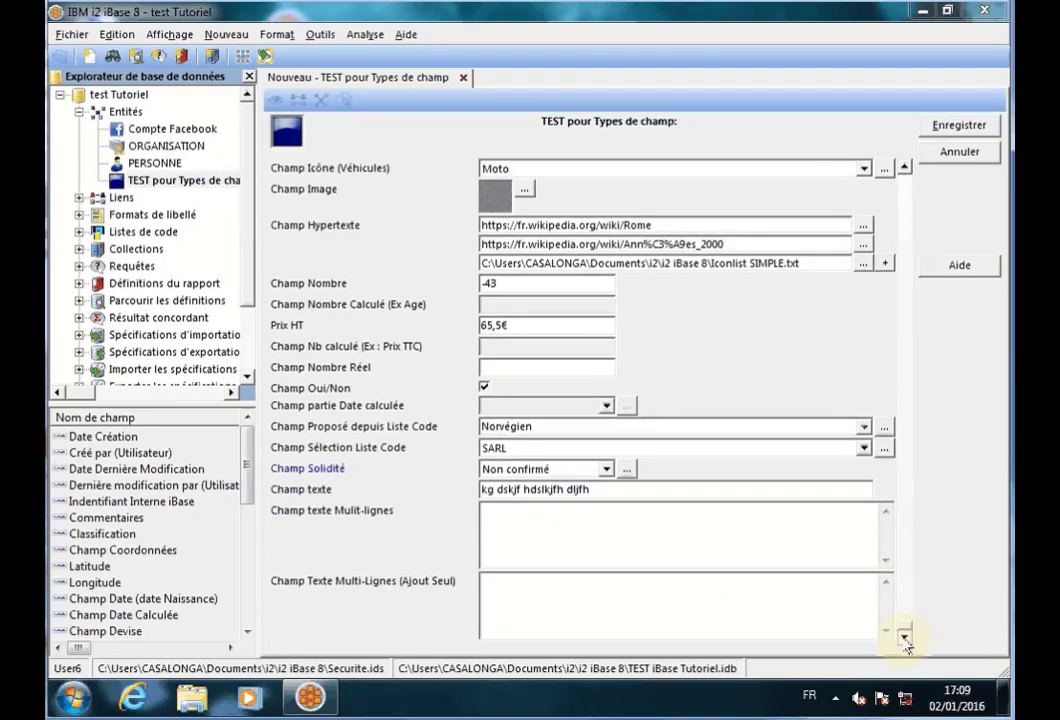
click(582, 527)
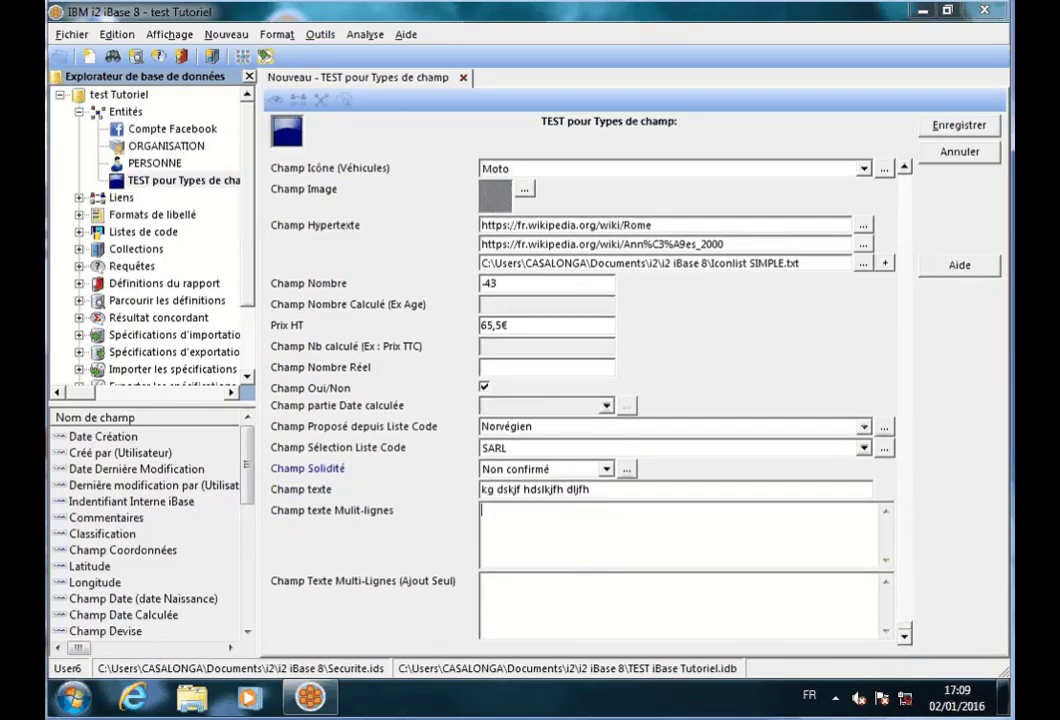
key(alt+Tab)
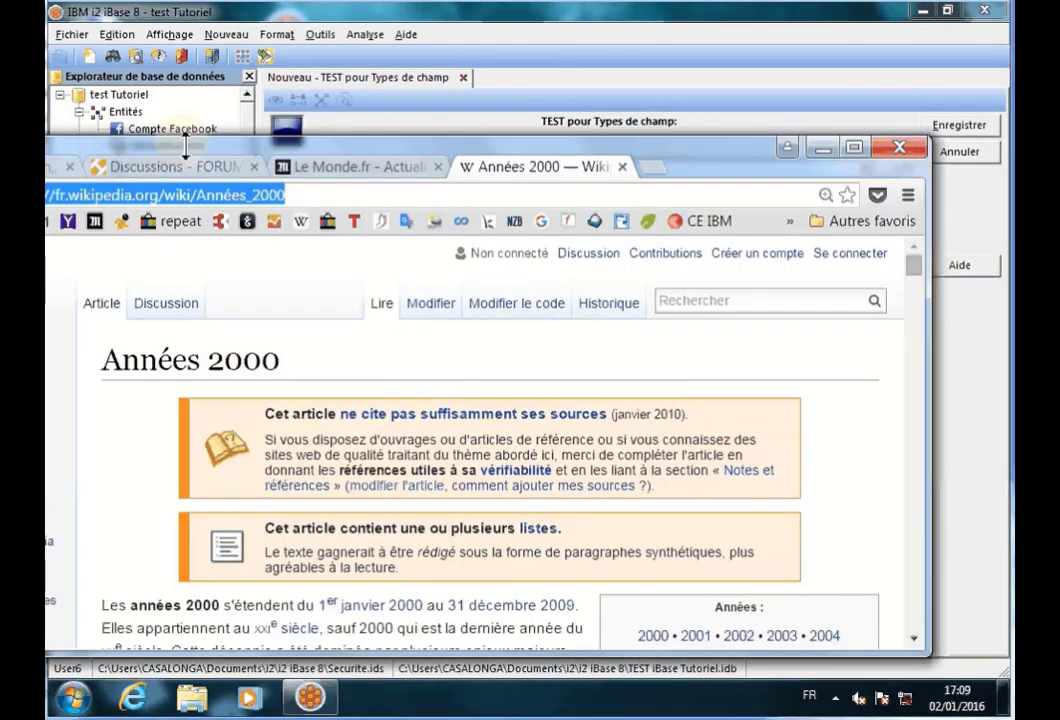
drag(206, 148, 369, 139)
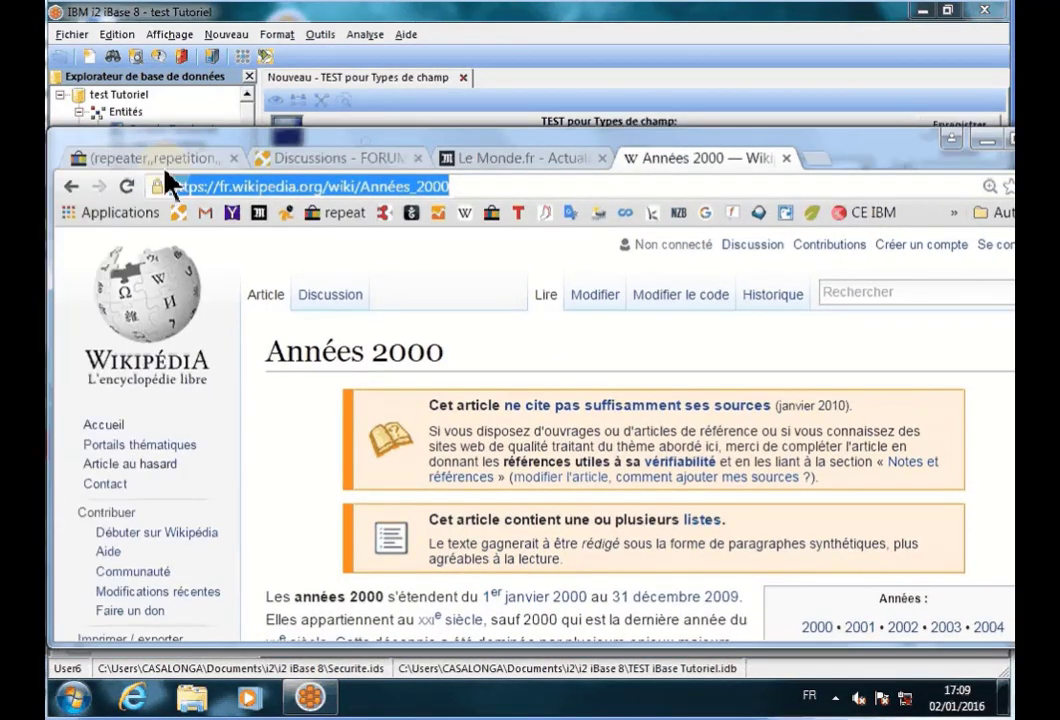
click(70, 187)
scroll(316, 335, up, 8)
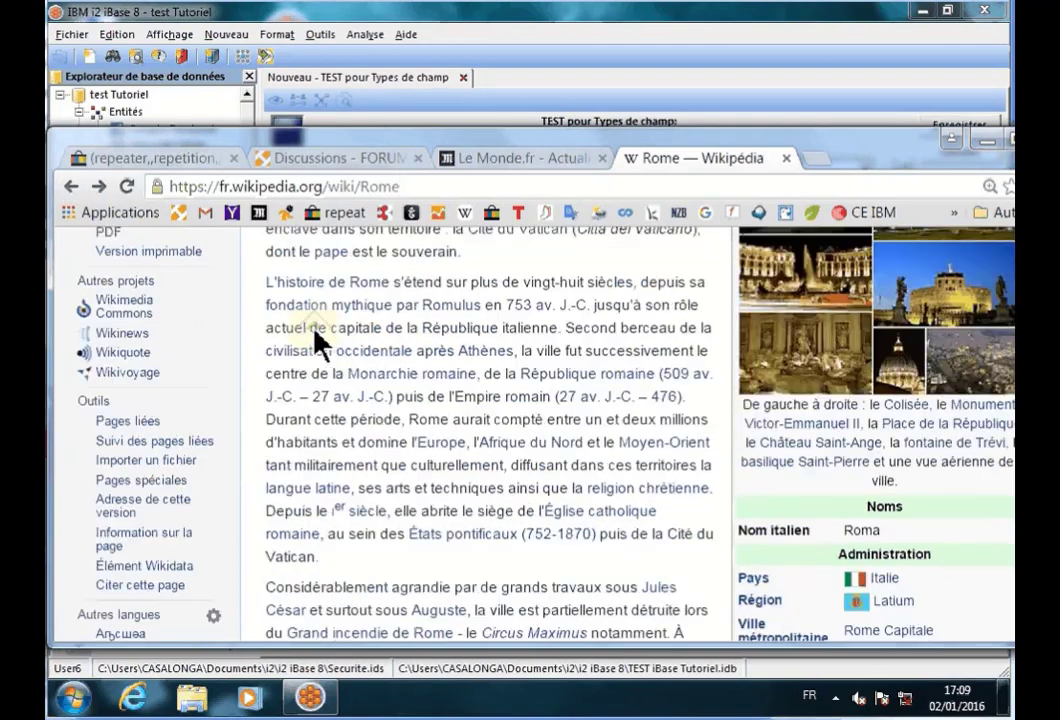
scroll(315, 333, up, 4)
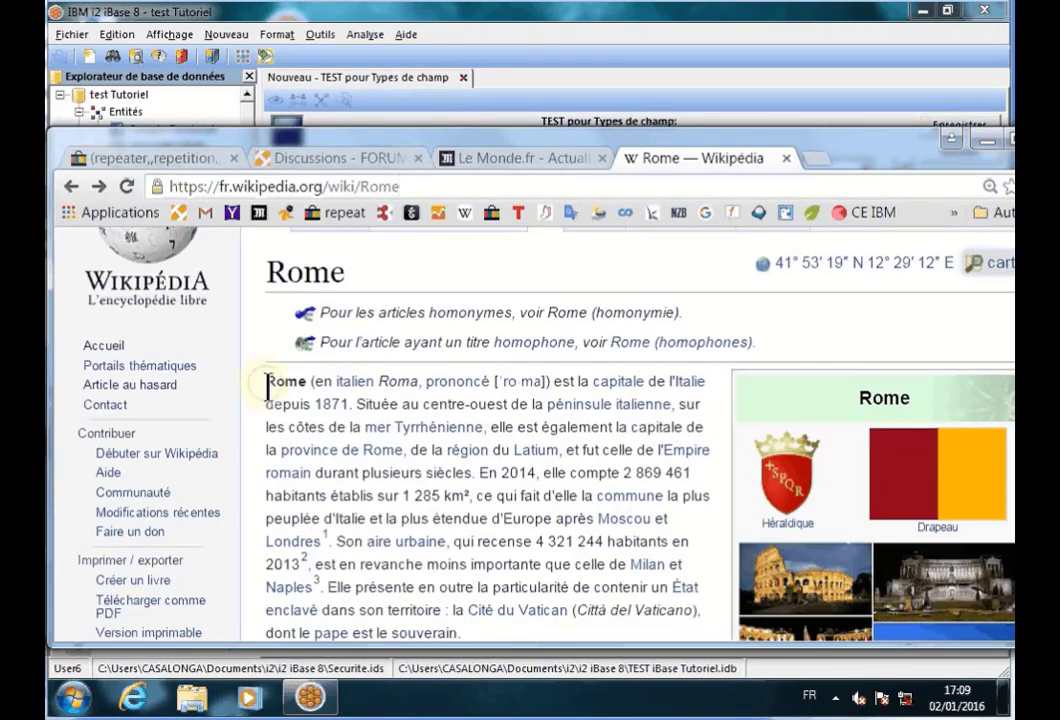
drag(268, 384, 512, 635)
key(ctrl+c)
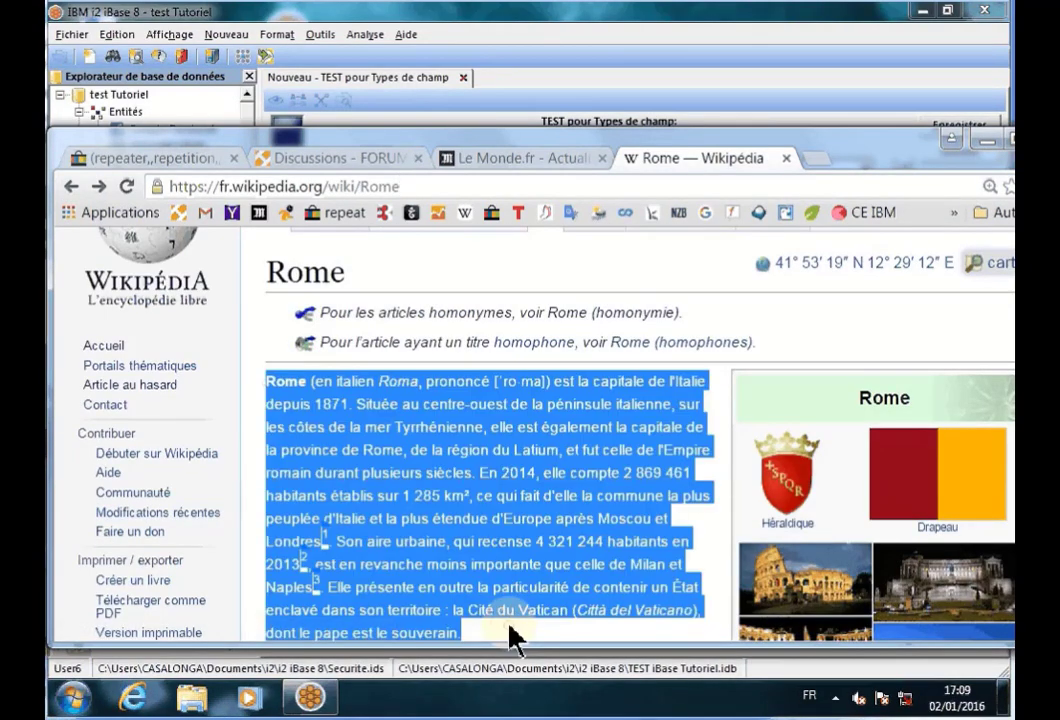
Step: Return to the iBase record and paste the copied Rome paragraph into the Champ texte Multi-lignes field
click(1010, 175)
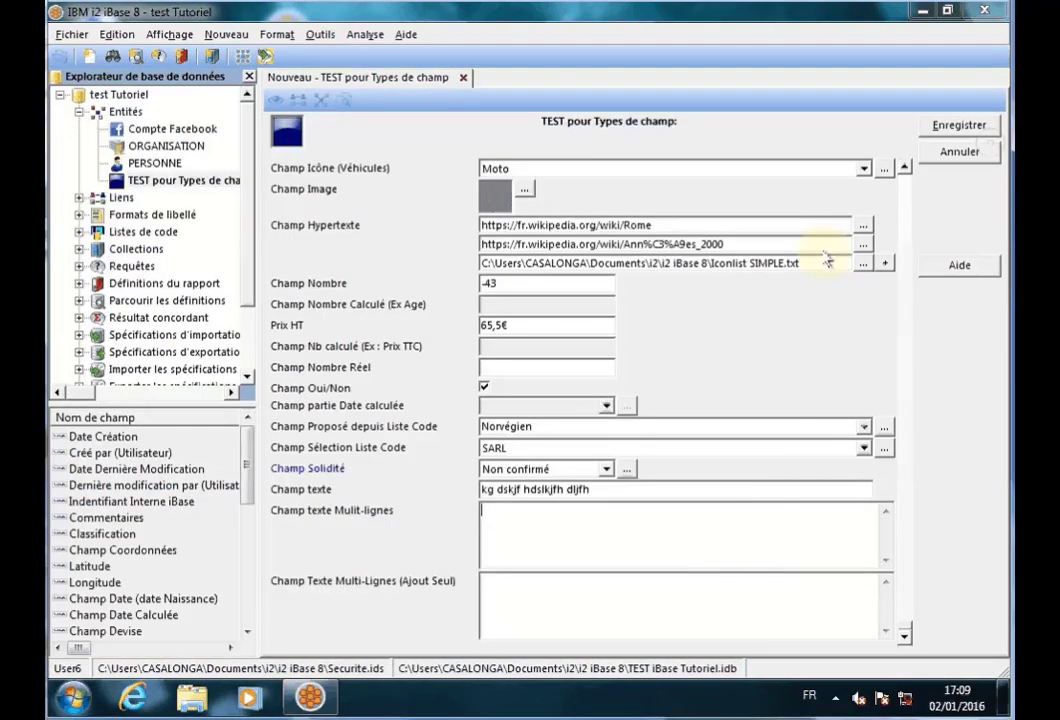
click(516, 502)
key(ctrl+v)
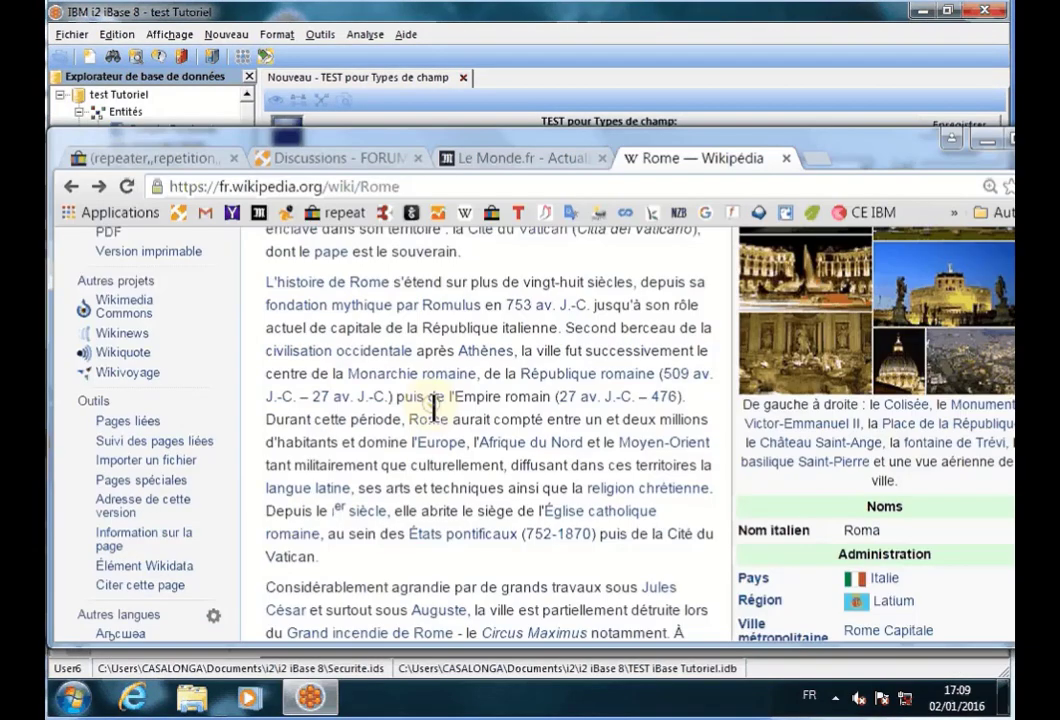
Step: Copy the "L'histoire de Rome" paragraph from the Wikipedia article into Champ Texte Multi-Lignes (Ajout Seul)
scroll(433, 405, down, 3)
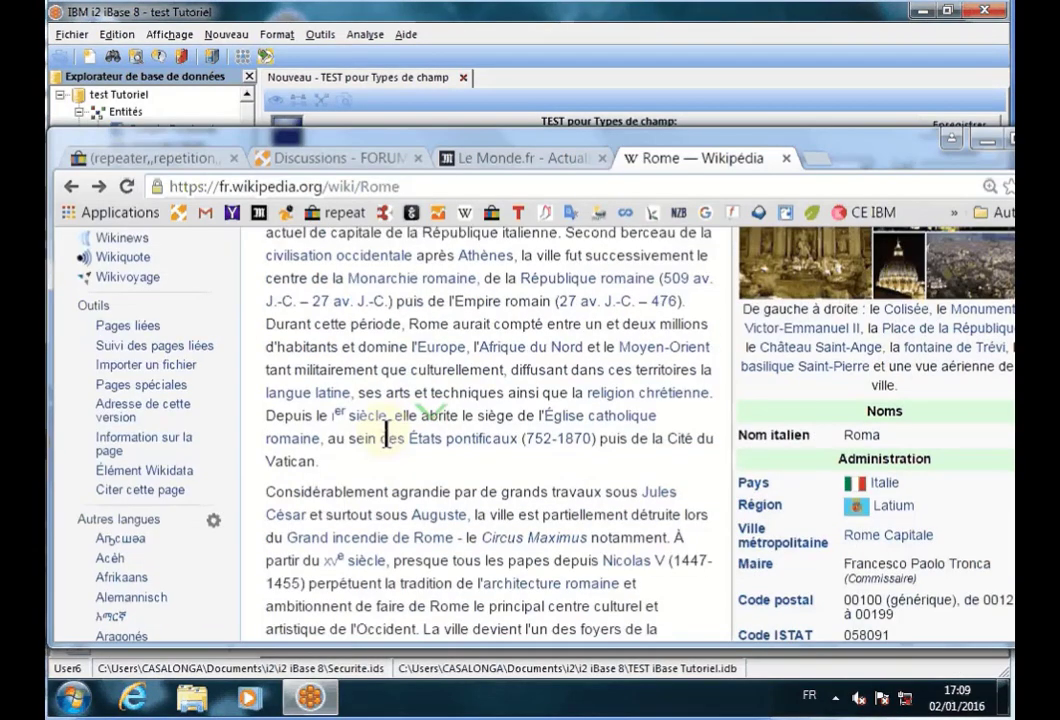
scroll(400, 362, up, 3)
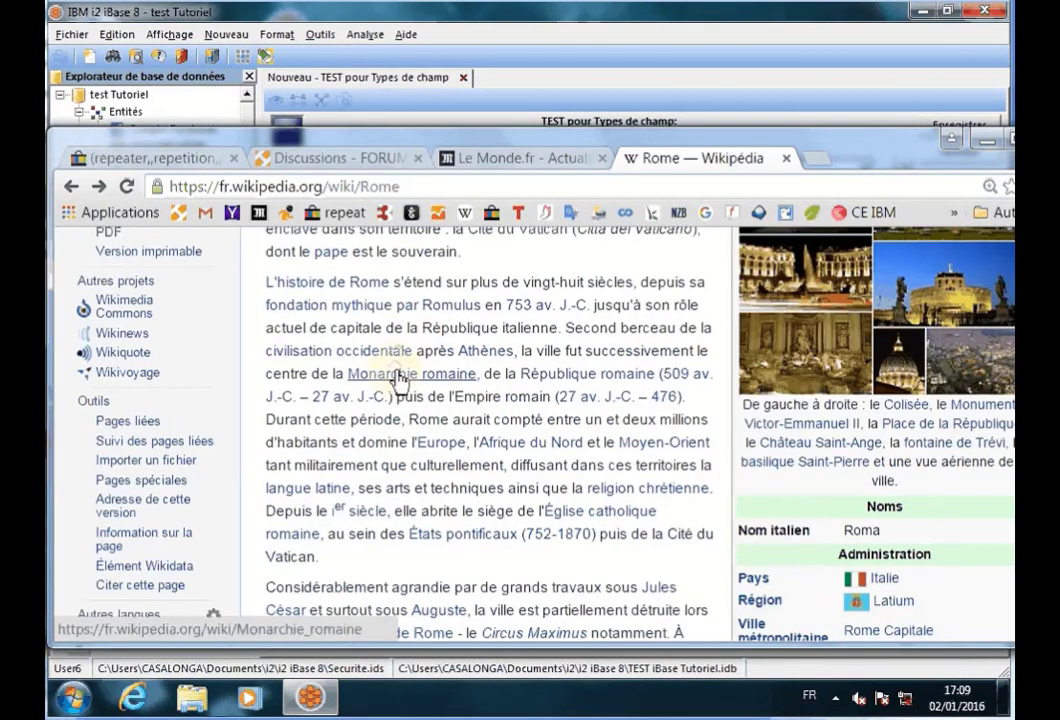
triple_click(299, 330)
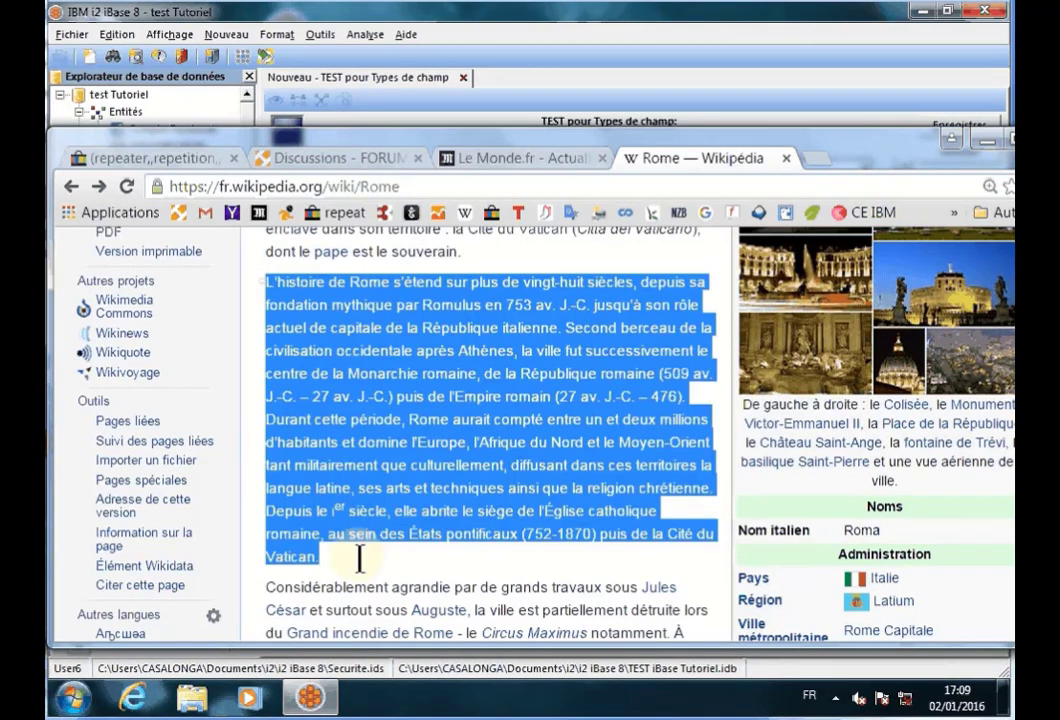
click(987, 141)
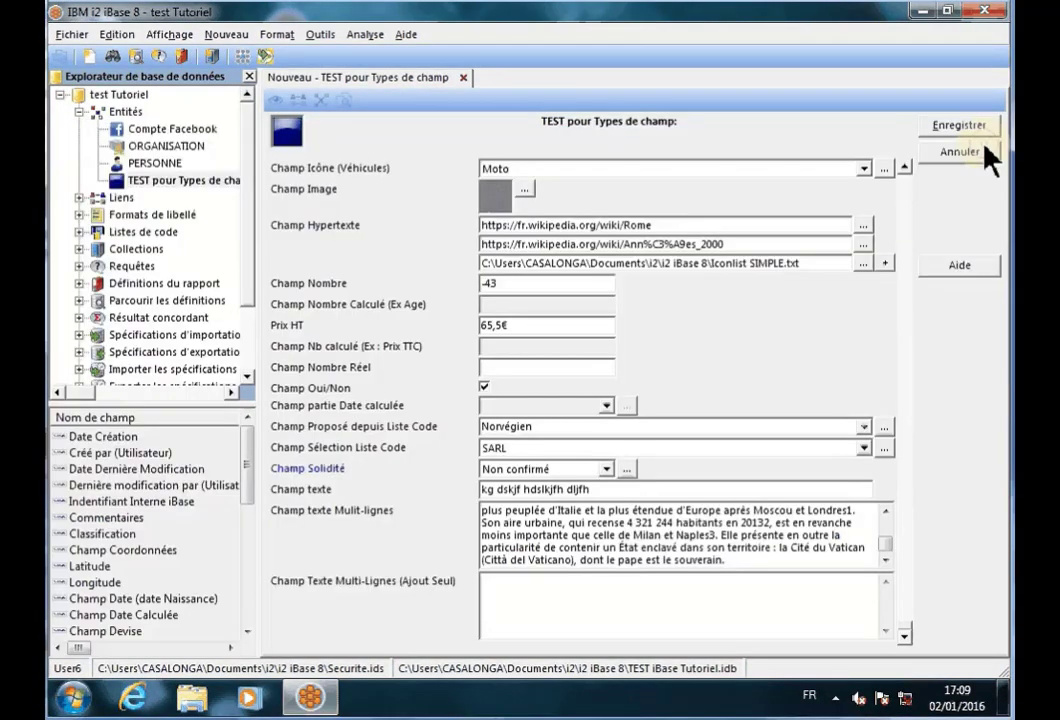
click(485, 592)
text(L'histoire de Rome s'étend sur plus de vingt-huit siècles, depuis sa fondation mythique par Romulus en 753 av. J.-C. jusqu'à son rôle actuel de capitale de la République italienne. Second berceau de la civilisation occidentale après Athènes, la ville fut successivement le centre de la Monarchie romaine, de la République romaine (509 av. J.-C. – 27 av. J.-C.) puis de l'Empire romain (27 av. J.-C. – 476). Durant cette période, Rome aurait compté entre un et deux millions d'habitants et domine l'Europe, l'Afrique du Nord et le Moyen-Orient tant militairement que culturellement, diffusant dans ces territoires la langue latine, ses arts et techniques ainsi que la religion chrétienne. Depuis le ier siècle, elle abrite le siège de l'Église catholique romaine, au sein des États pontificaux (752-1870) puis de la Cité du Vatican.)
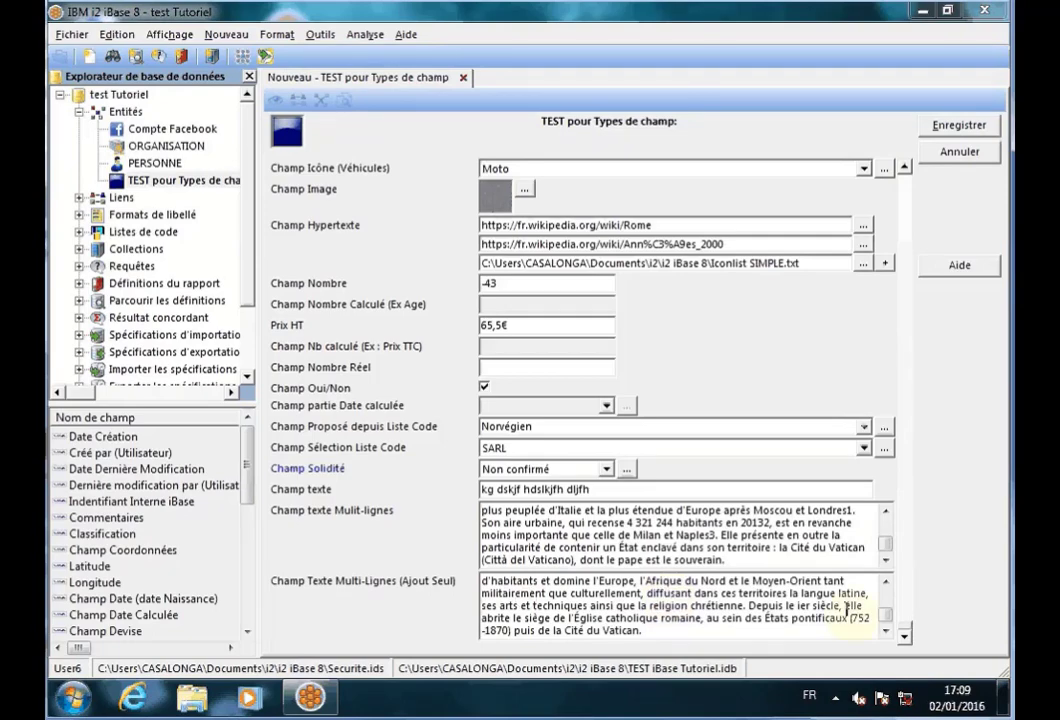
Step: Check the user and date stamp heading the Champ Texte Multi-Lignes (Ajout Seul) entry, and save the record
drag(885, 615, 885, 590)
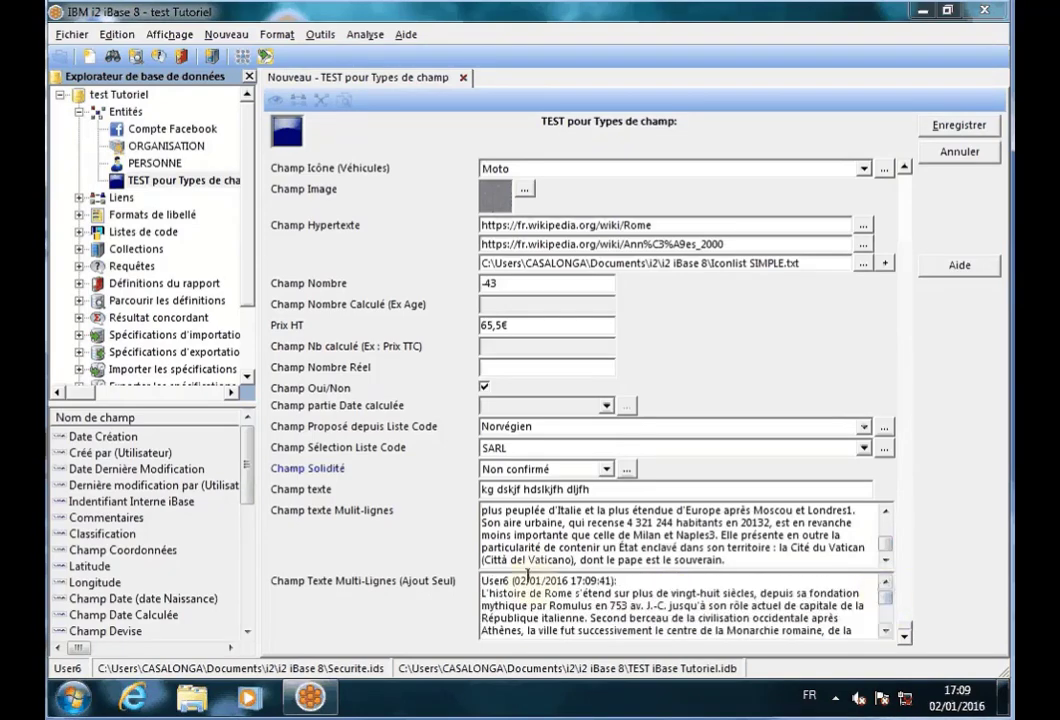
drag(511, 580, 625, 580)
click(630, 582)
click(886, 632)
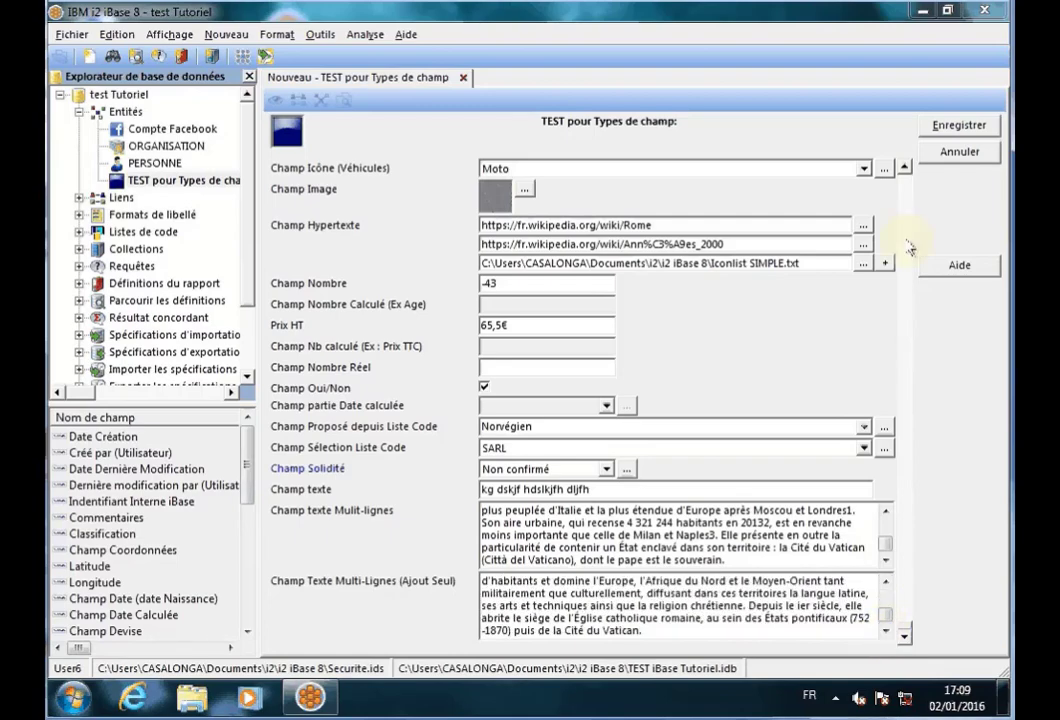
click(958, 128)
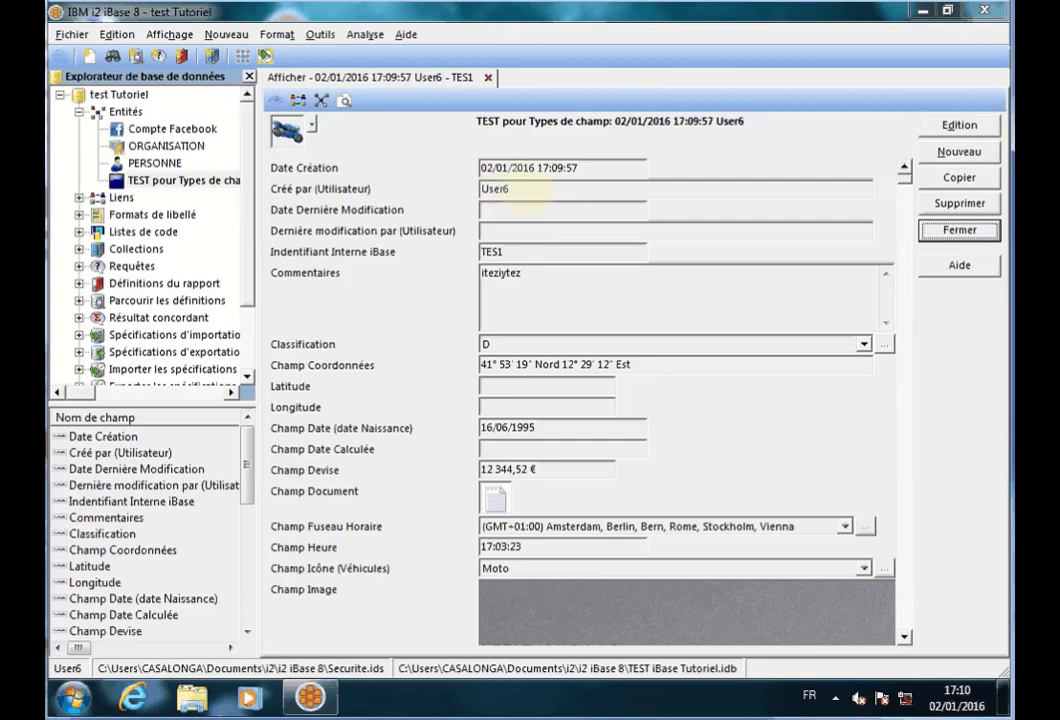
Step: View the text file stored in the saved record's Champ Document, and close it again
click(482, 168)
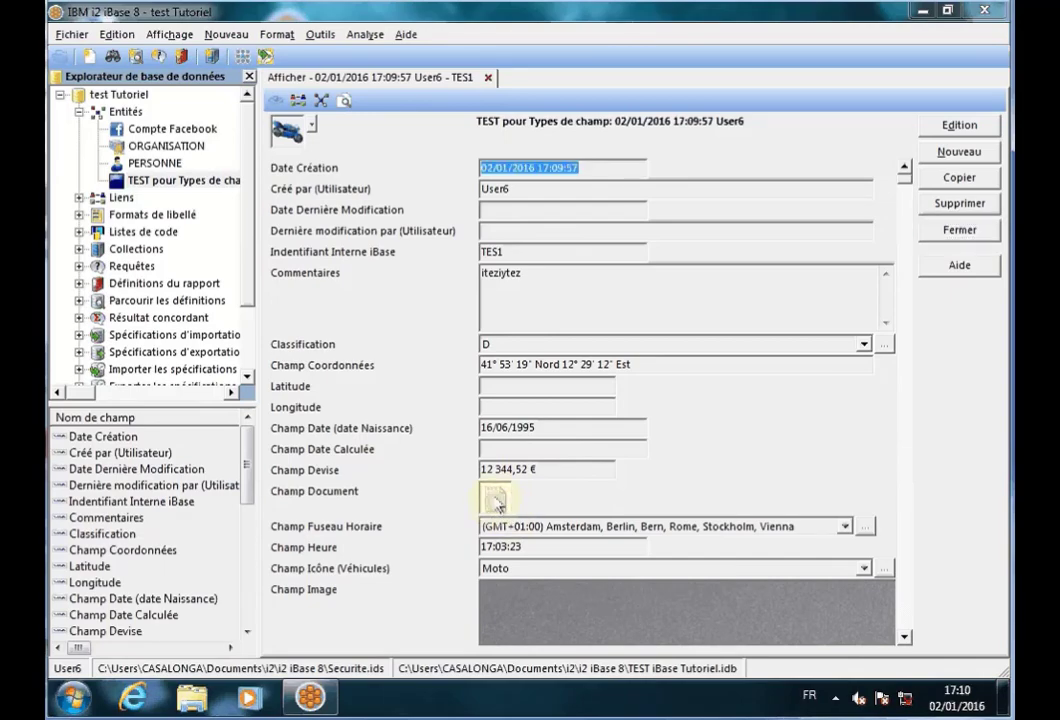
right_click(496, 500)
click(649, 468)
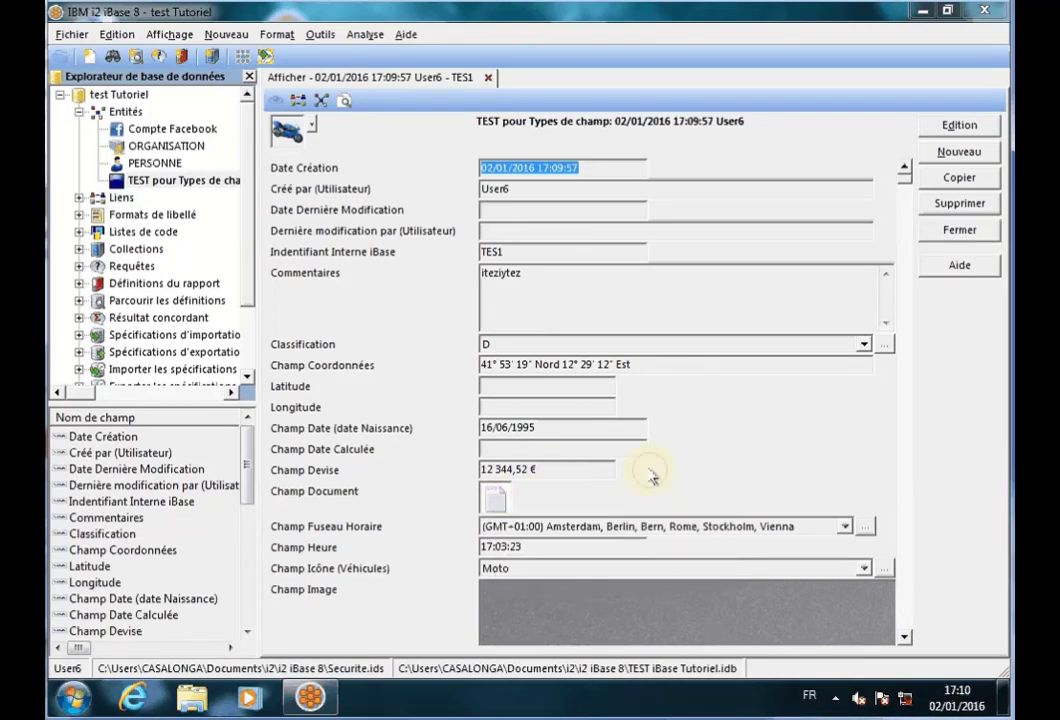
double_click(497, 498)
right_click(497, 498)
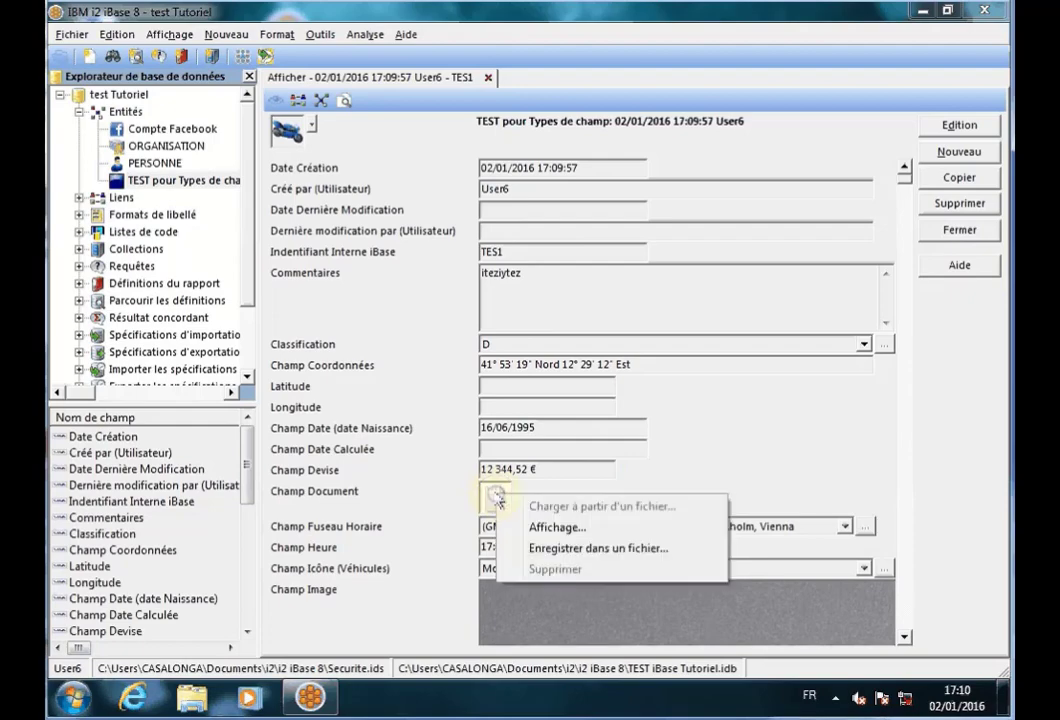
click(553, 529)
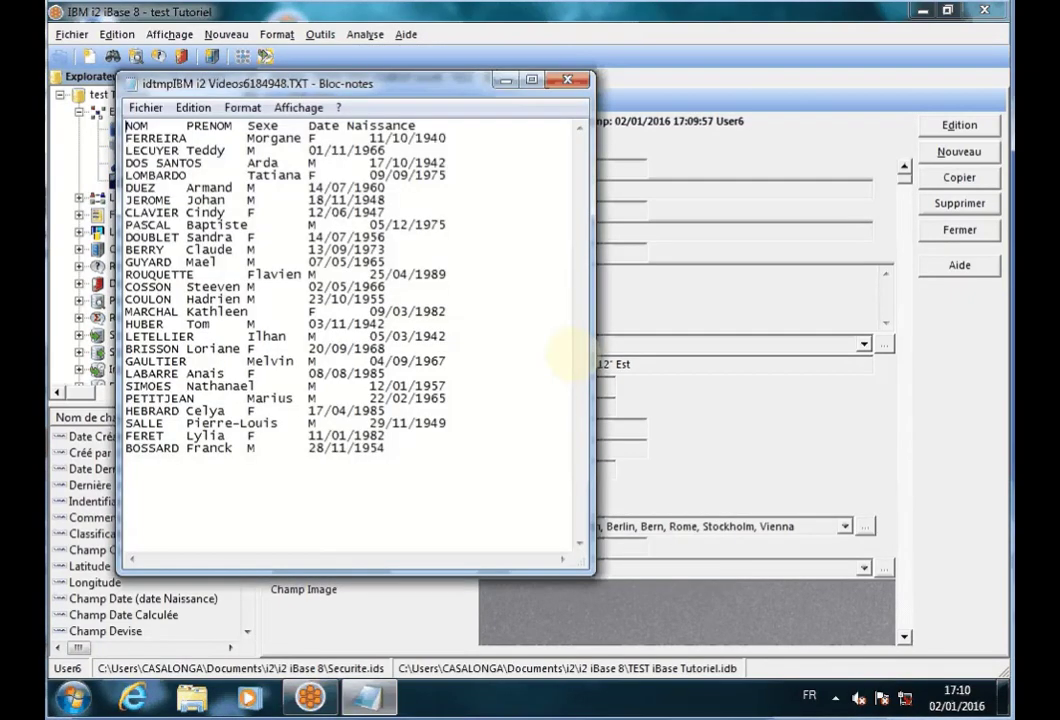
click(567, 80)
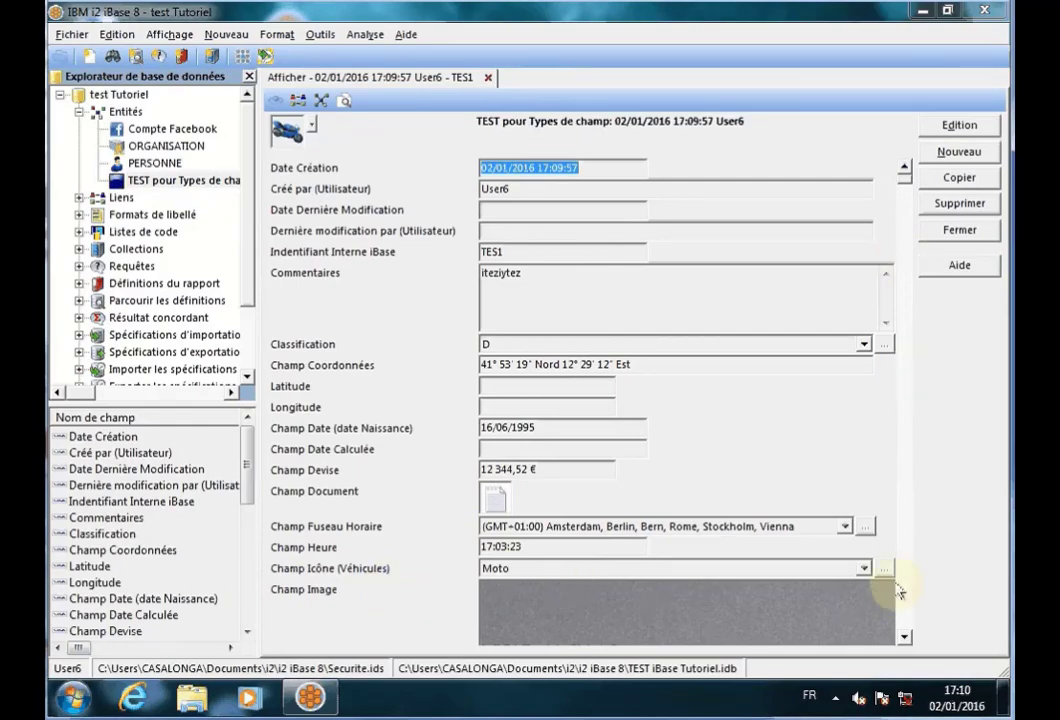
Step: Review the saved record's remaining fields, from the image through the calculated fields to the multi-line texts
scroll(898, 592, down, 2)
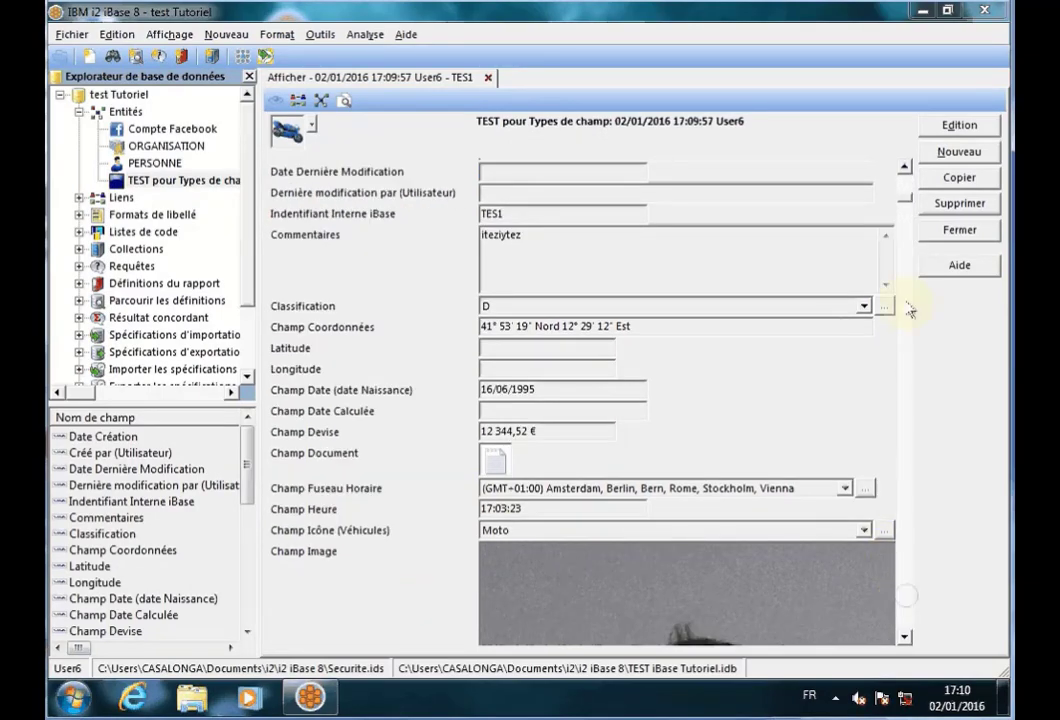
drag(908, 203, 890, 597)
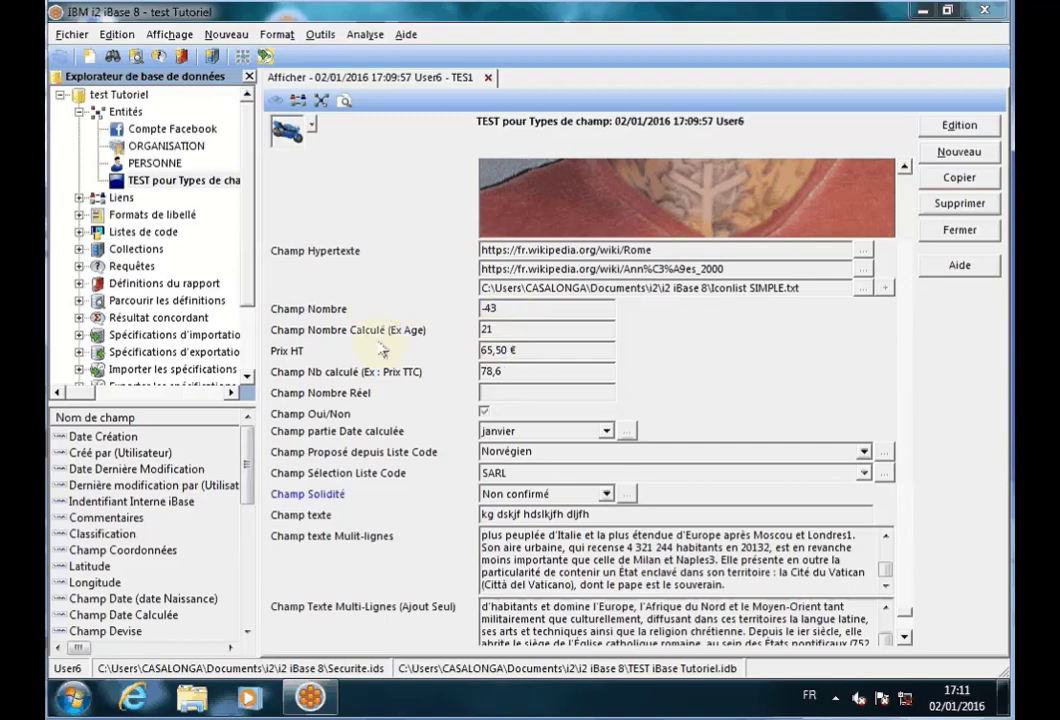
click(503, 330)
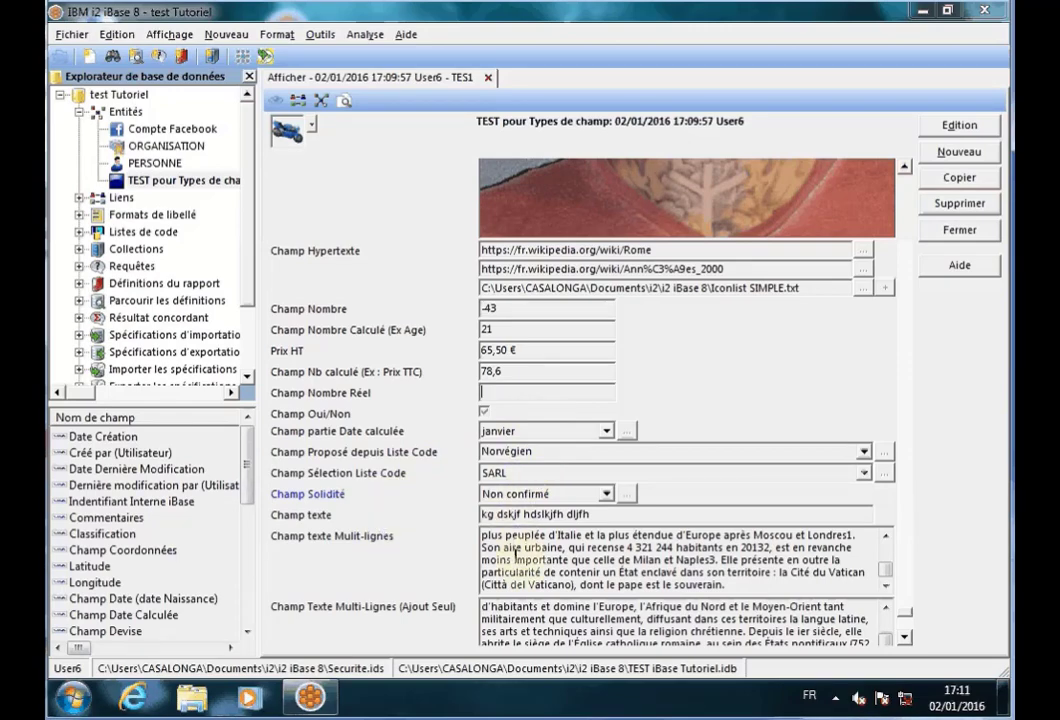
drag(515, 615, 518, 618)
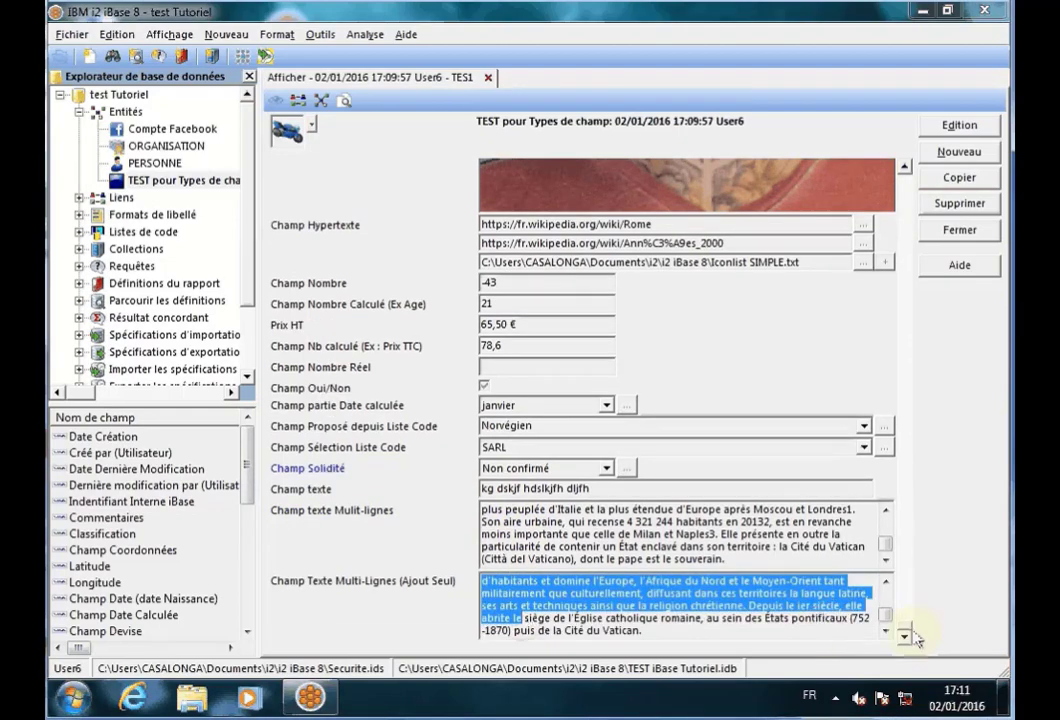
Step: Open the saved record for editing and replace the Commentaires text with "Ceci est un test (bis)"
click(957, 128)
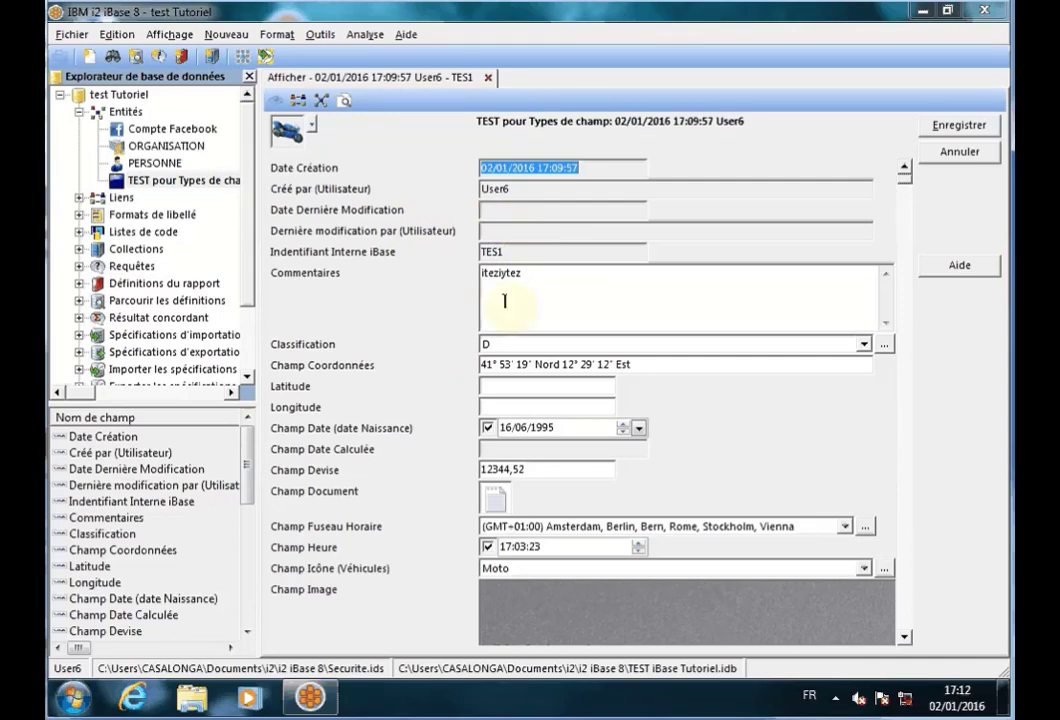
double_click(545, 270)
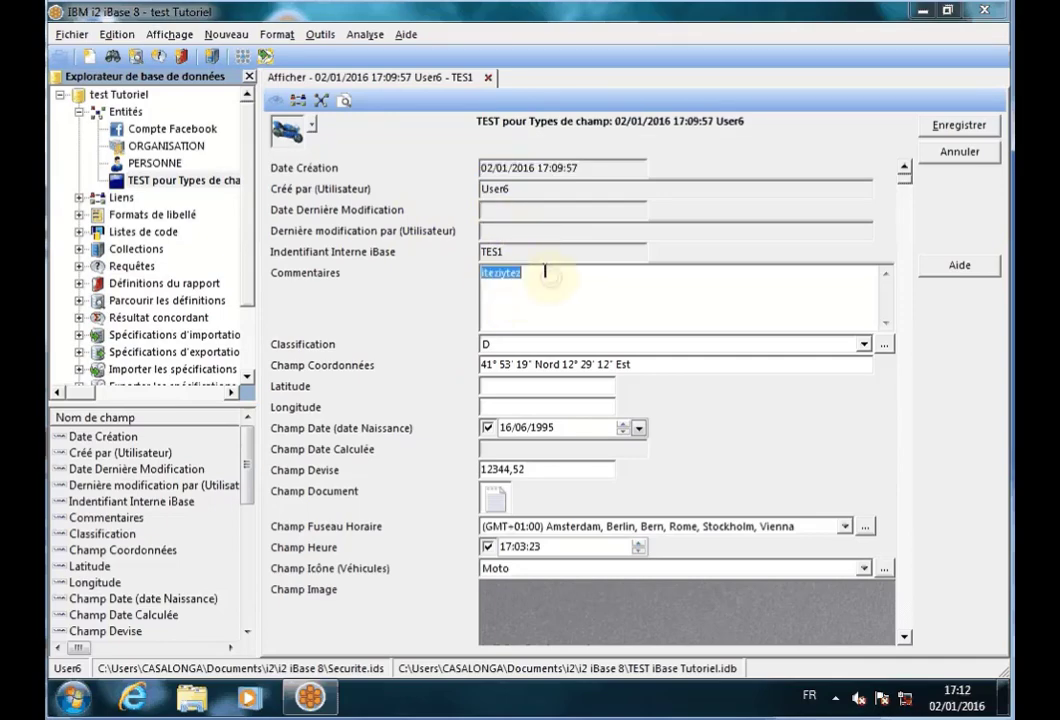
text(Ceci e)
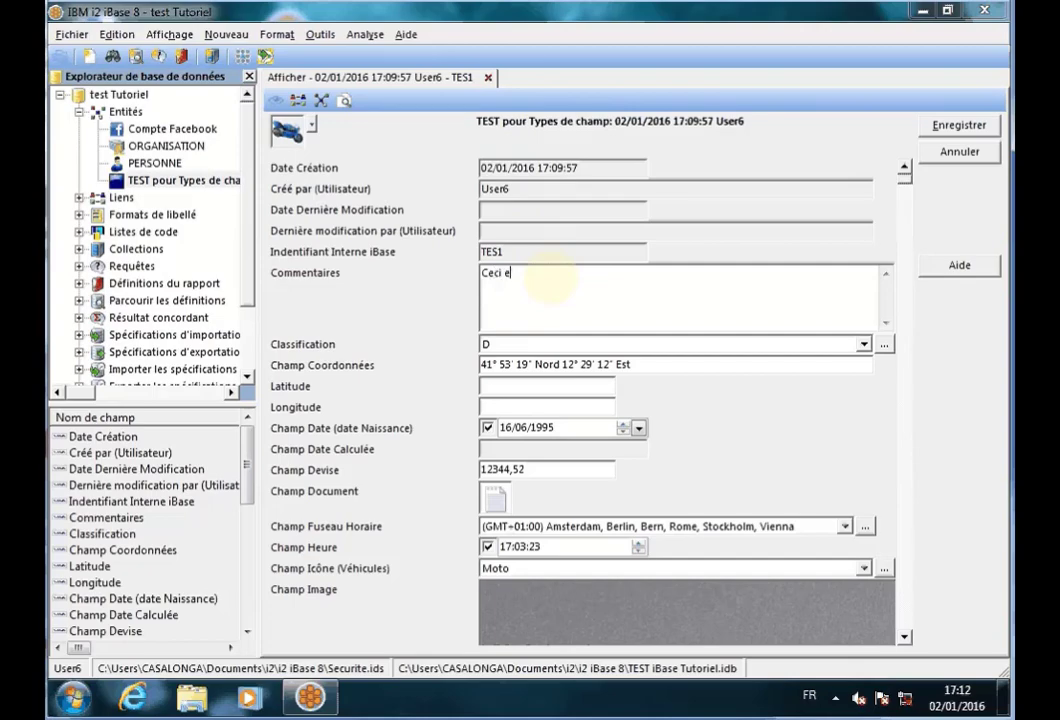
text(st un test (bis))
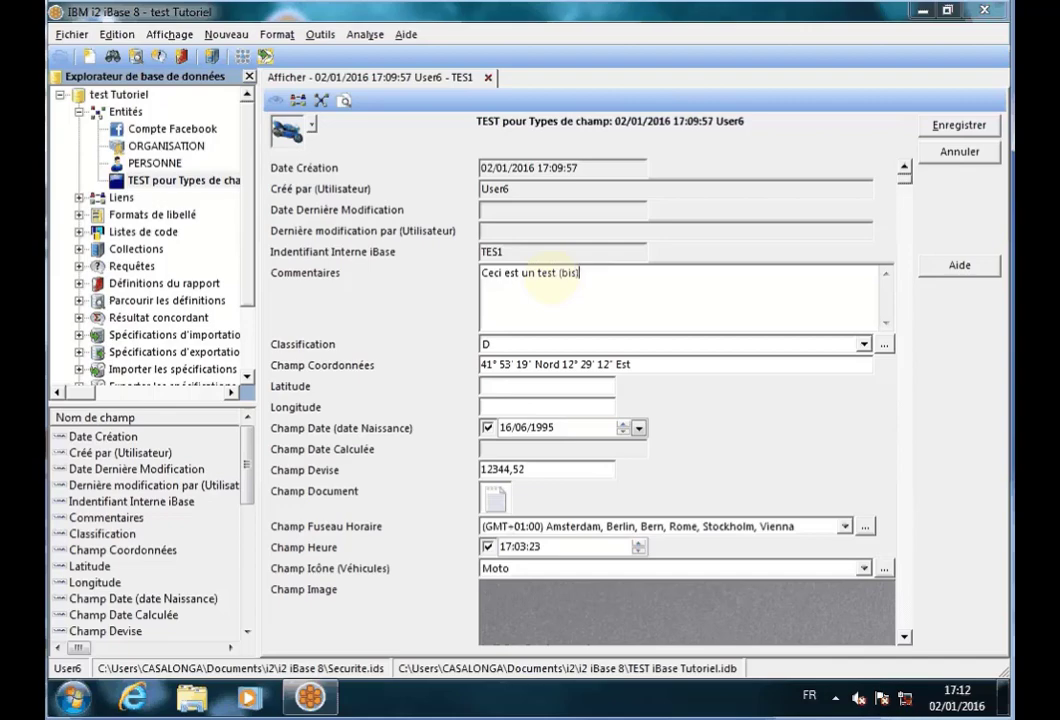
Step: Start a new appended note reading "Ceci est un ajout" in Champ Texte Multi-Lignes (Ajout Seul)
click(904, 638)
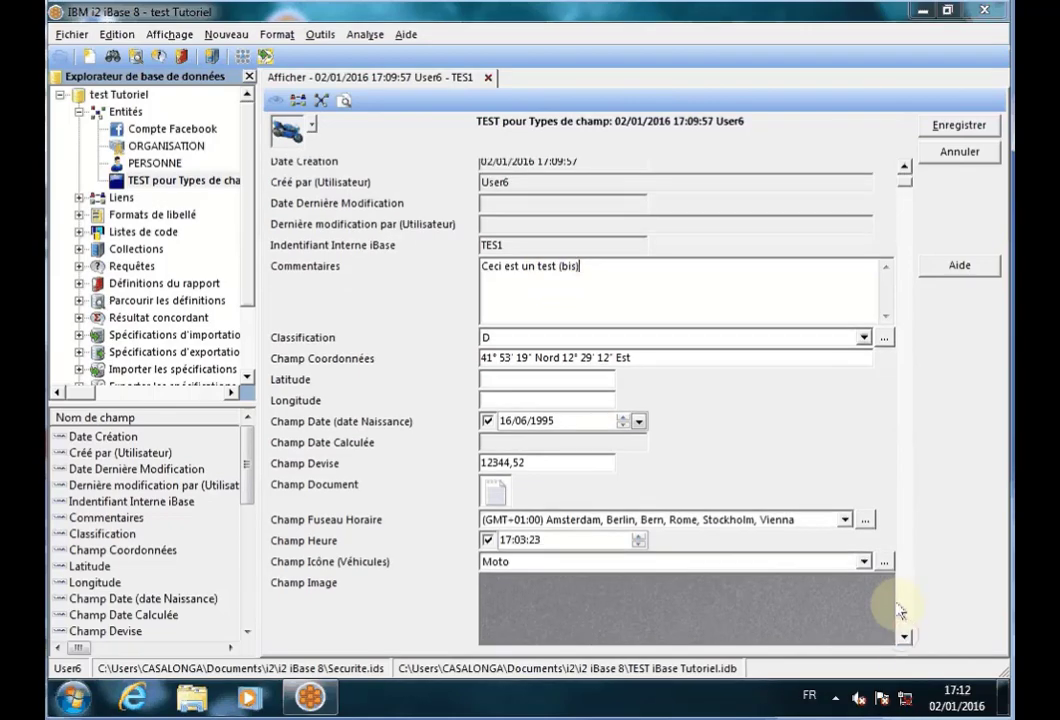
click(905, 612)
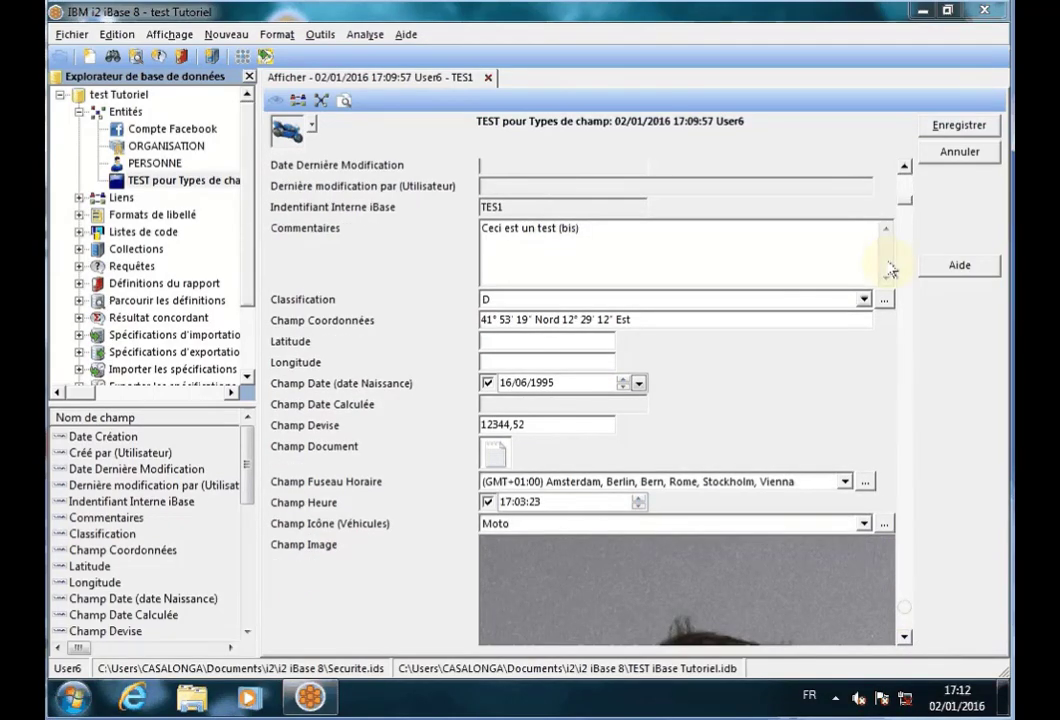
drag(909, 203, 907, 636)
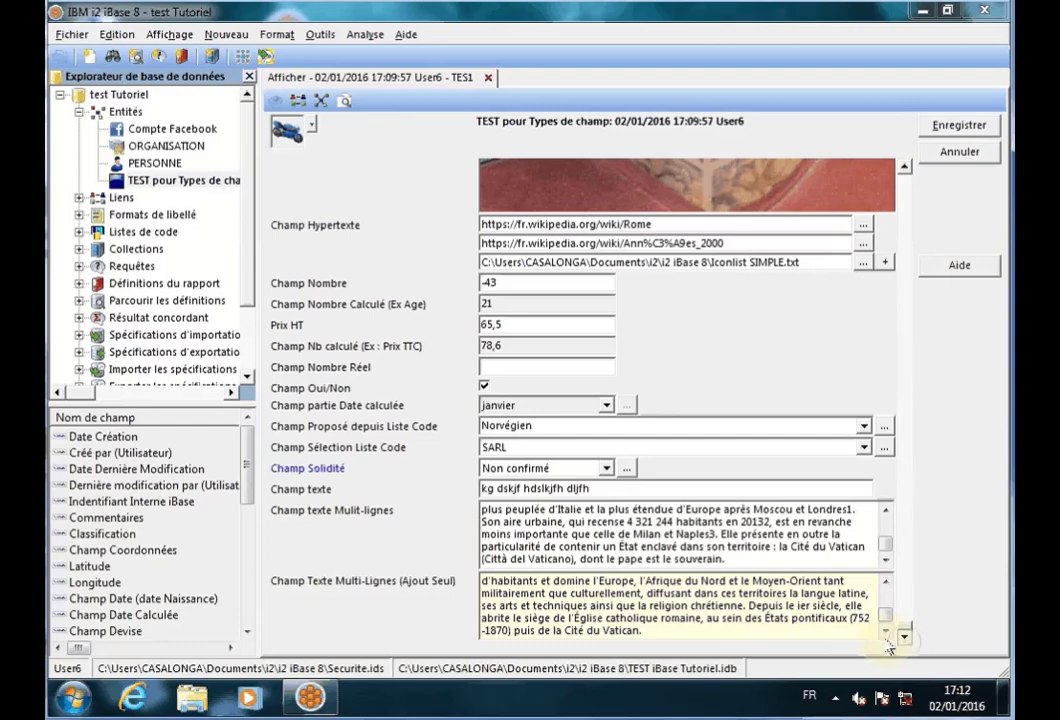
click(697, 605)
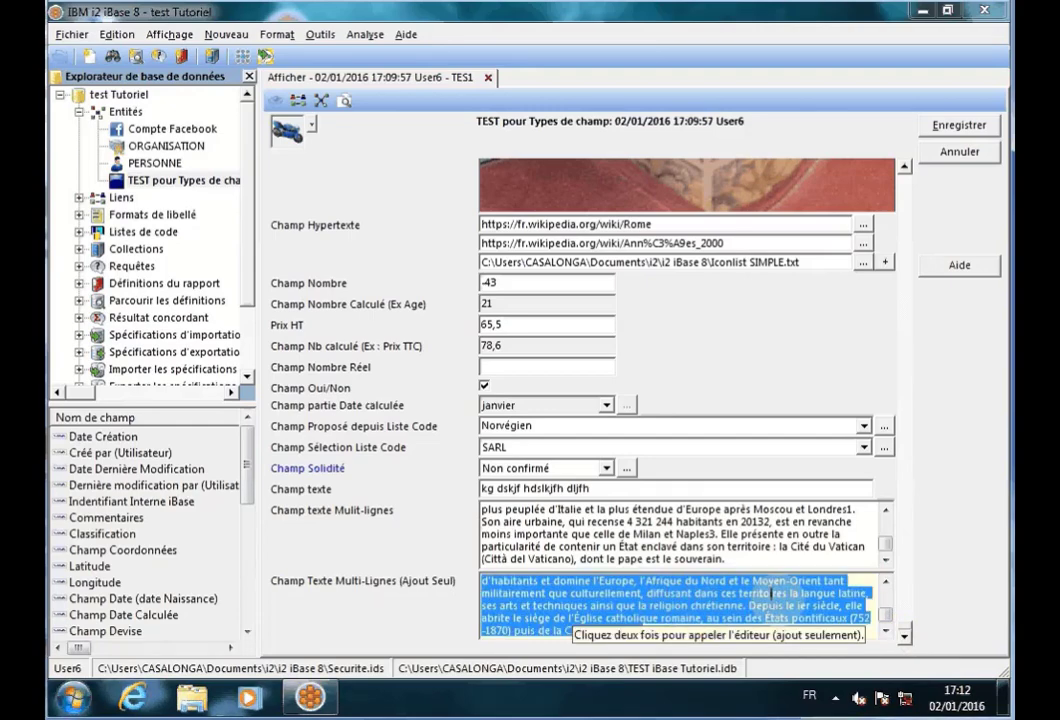
click(573, 593)
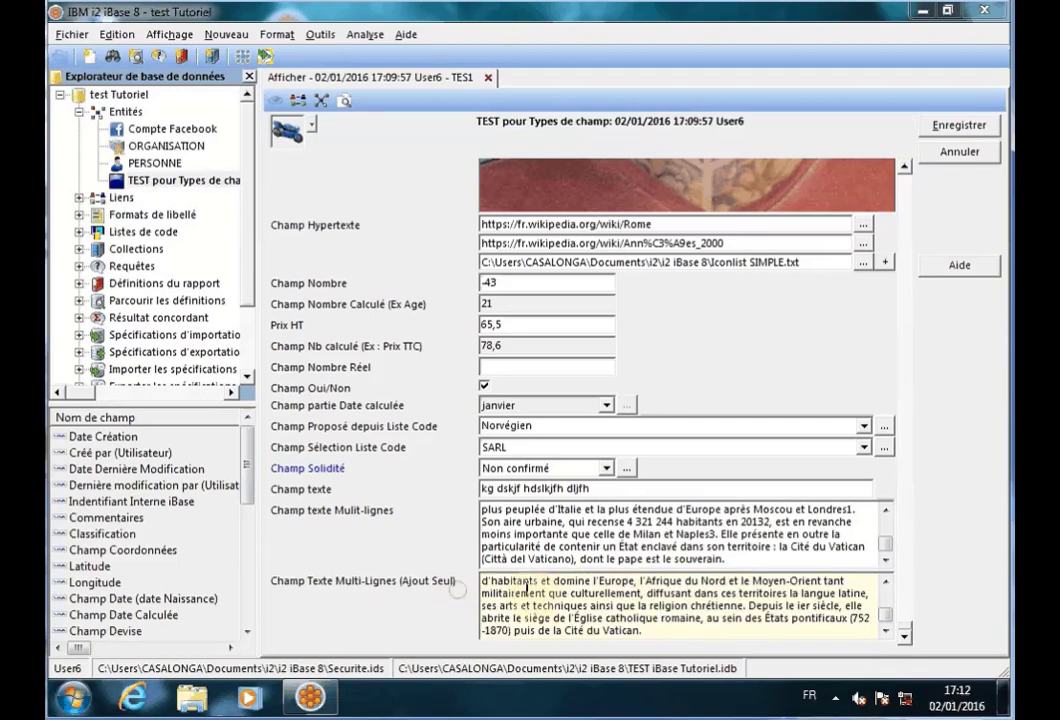
double_click(652, 596)
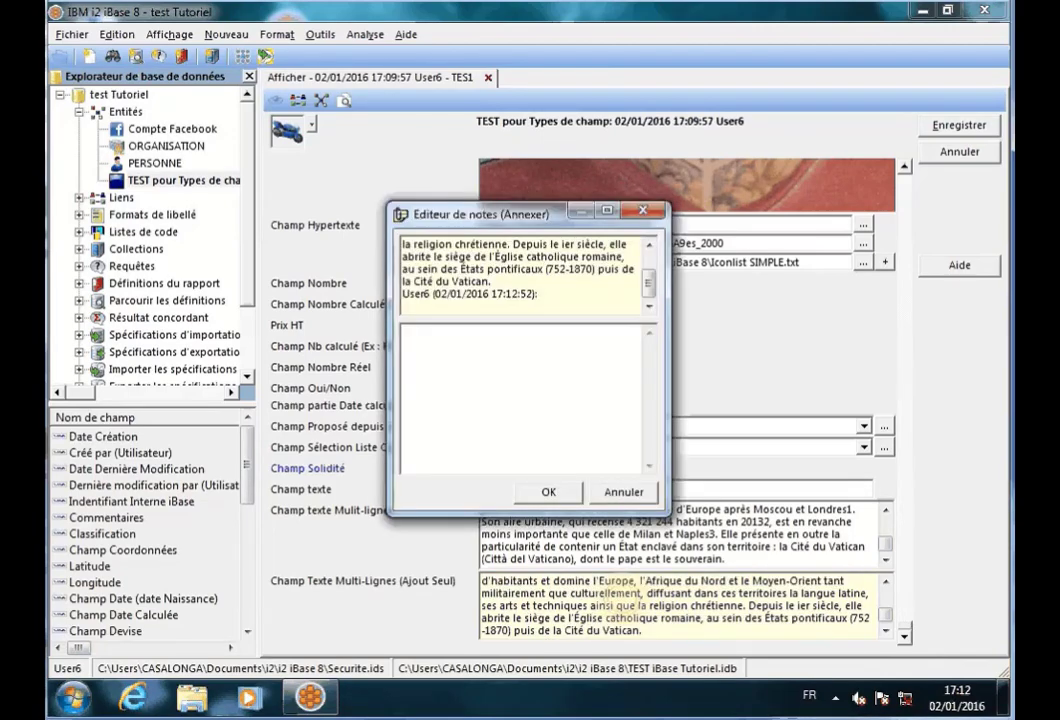
click(489, 418)
text(Ceci est un )
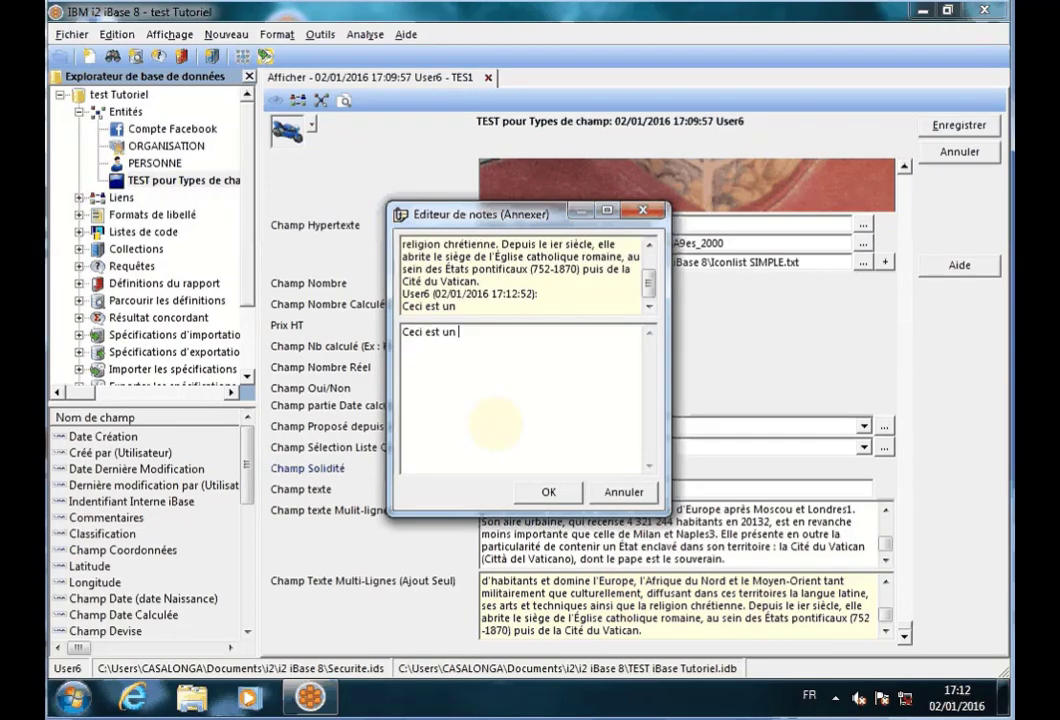
text(ajout)
Step: Check the new note's user and date stamp, extend its text with "au champ Multi-Lignes Ajout.", and confirm the note
drag(537, 293, 405, 291)
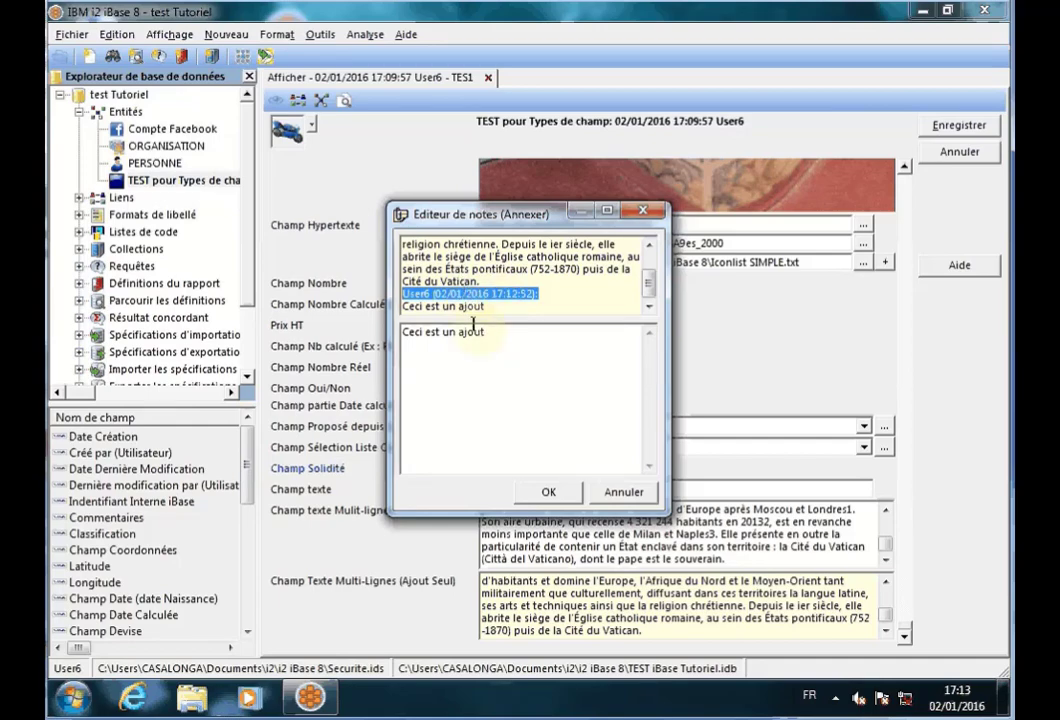
click(505, 330)
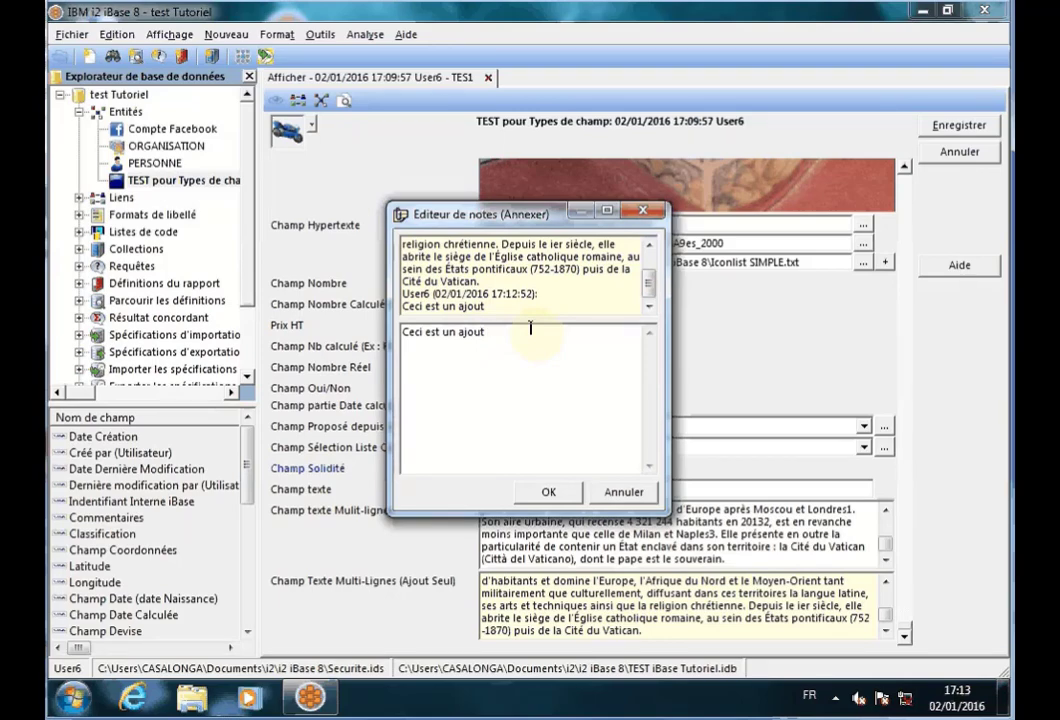
text(au champ Multi-Lignes )
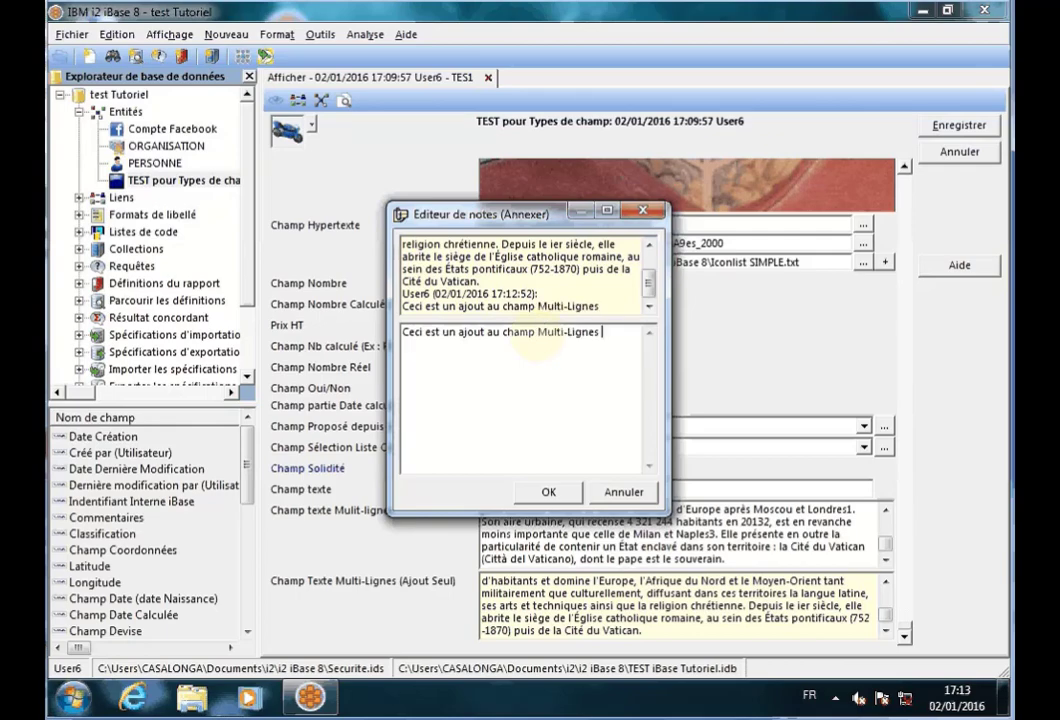
text(Ajout.)
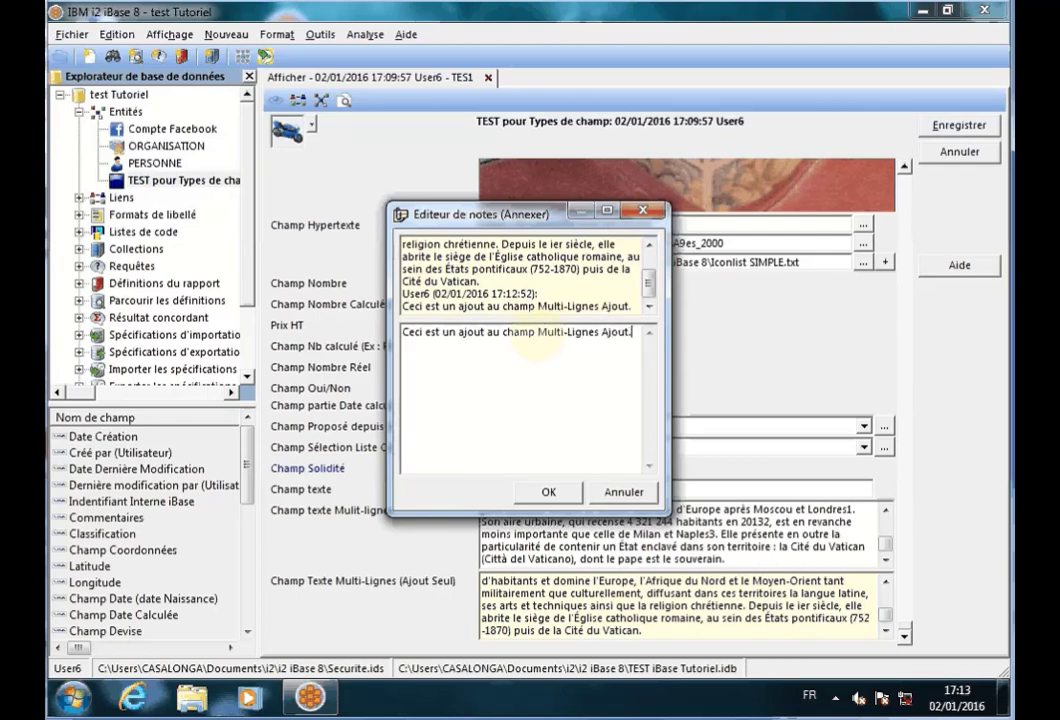
click(548, 492)
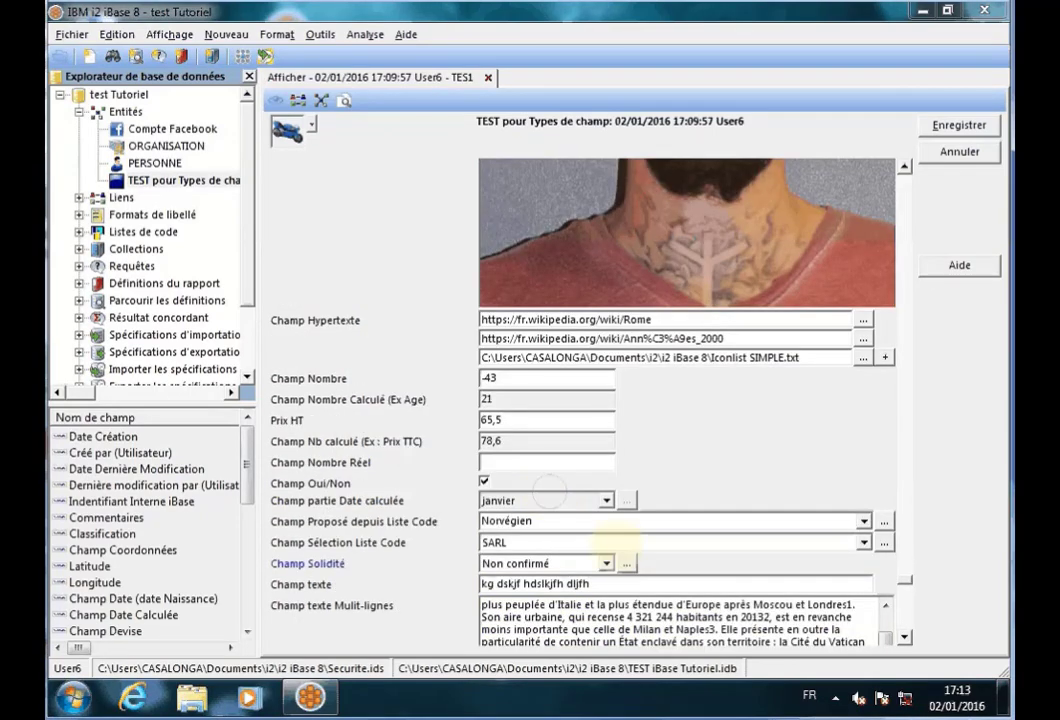
Step: Check the appended note in Champ Texte Multi-Lignes (Ajout Seul), reopening its note editor and closing it without adding text
click(904, 638)
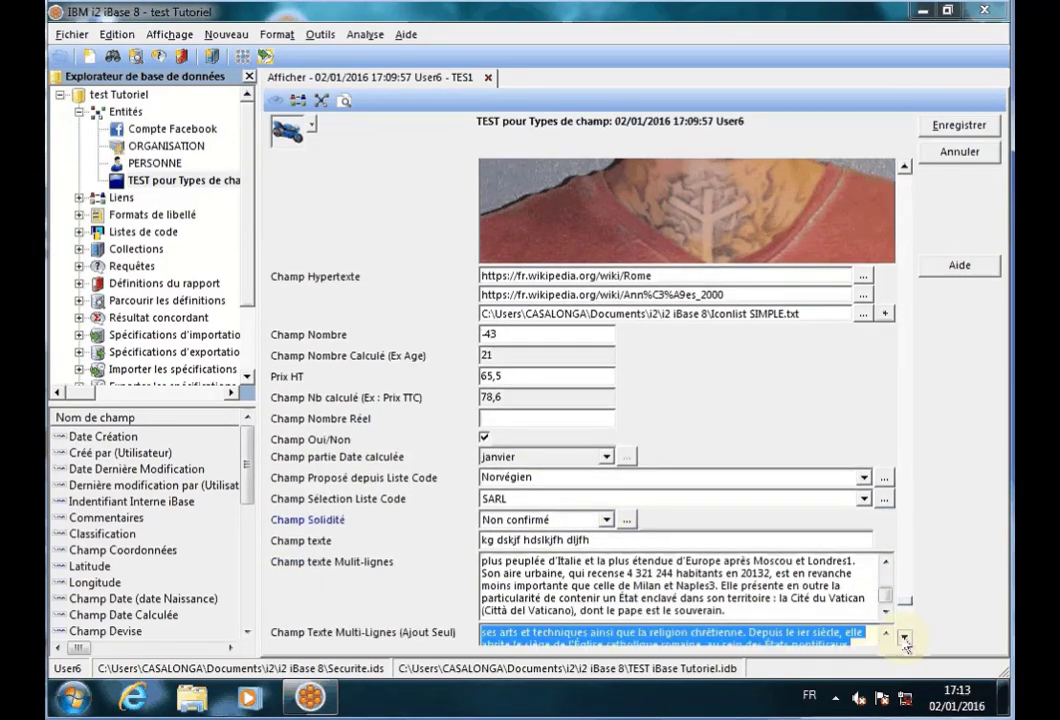
click(750, 612)
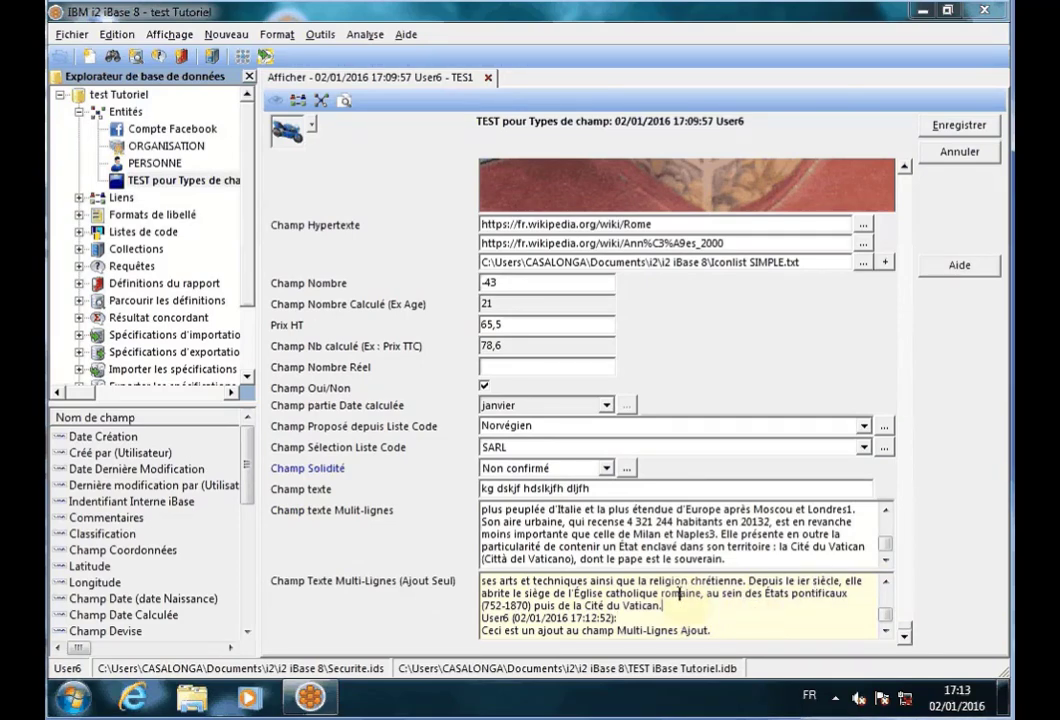
double_click(815, 585)
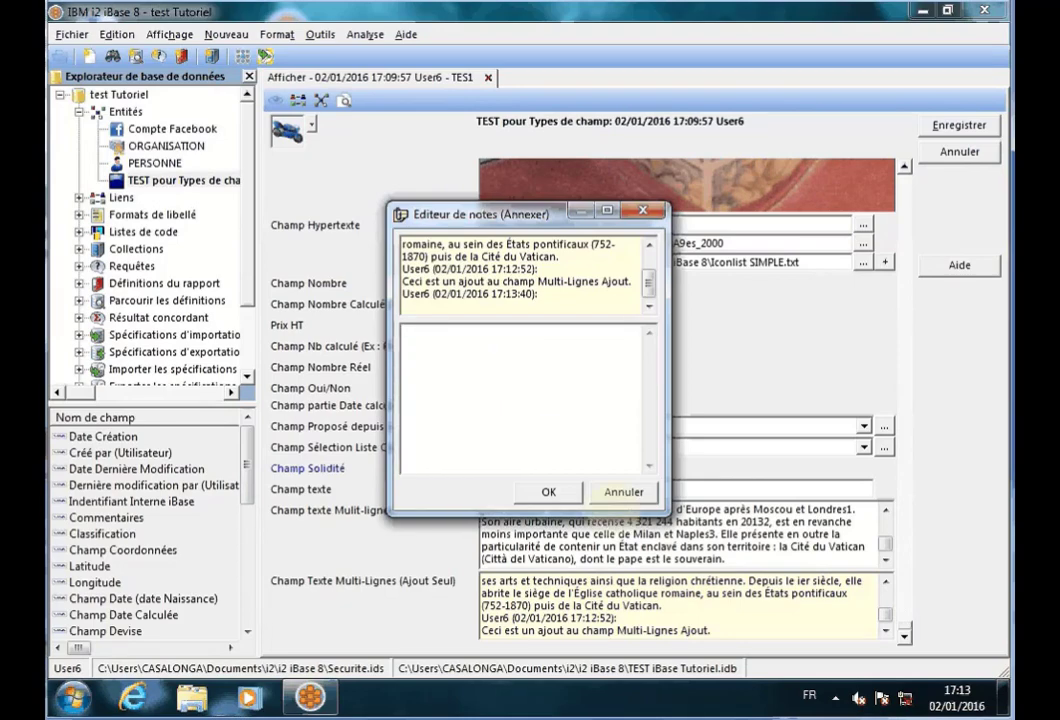
click(621, 491)
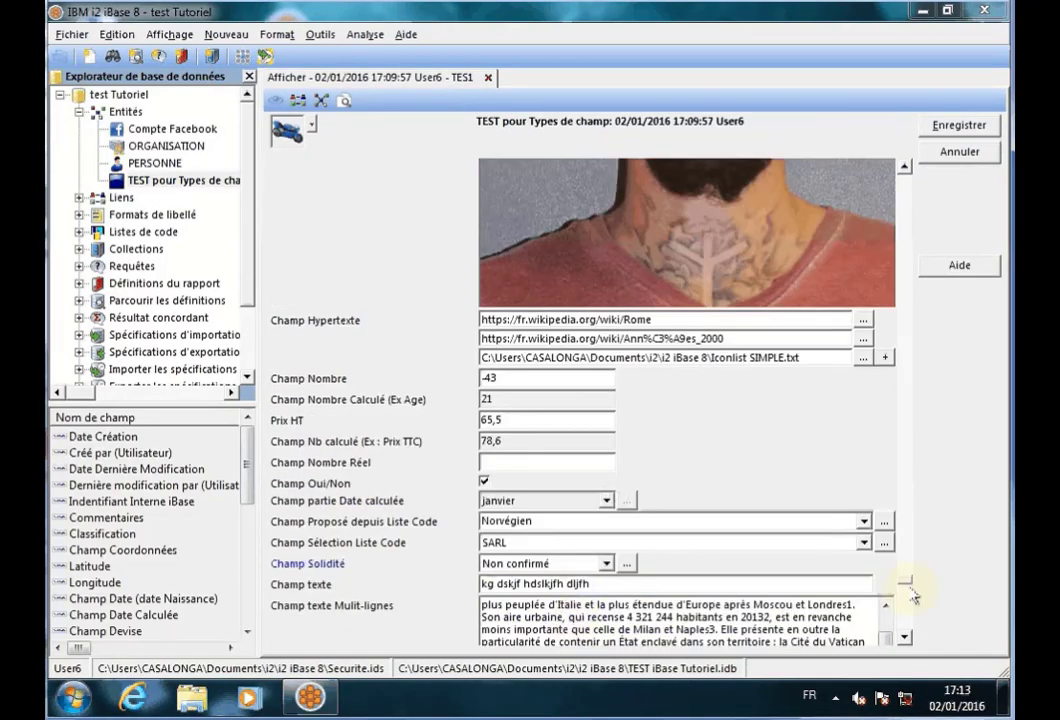
drag(905, 579, 906, 625)
click(691, 611)
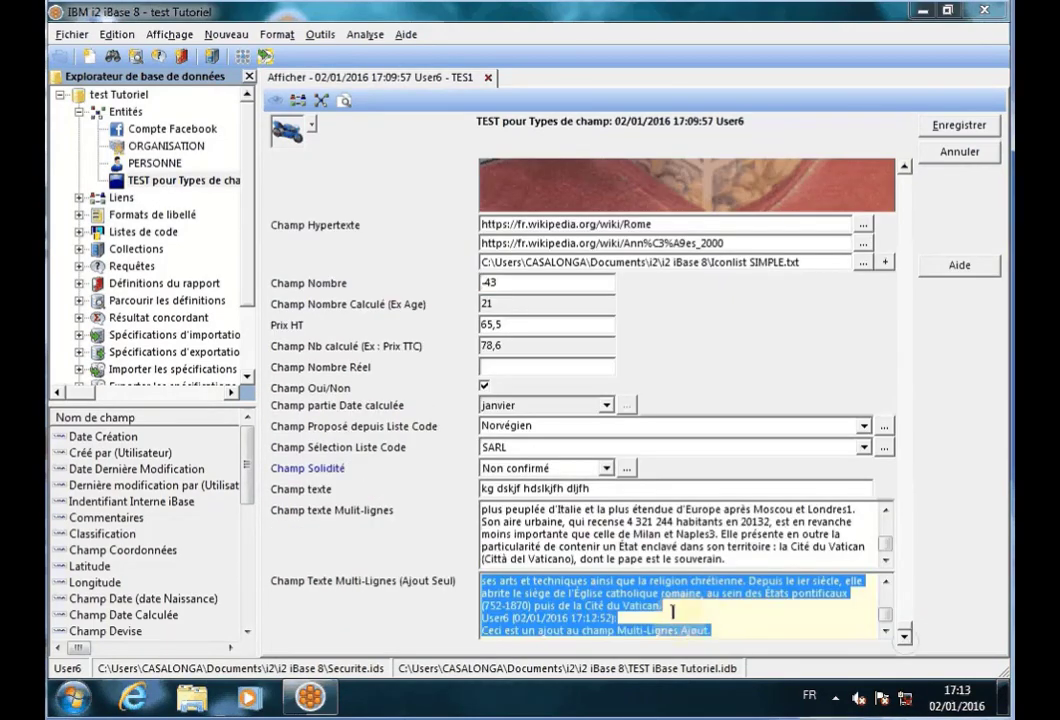
click(680, 617)
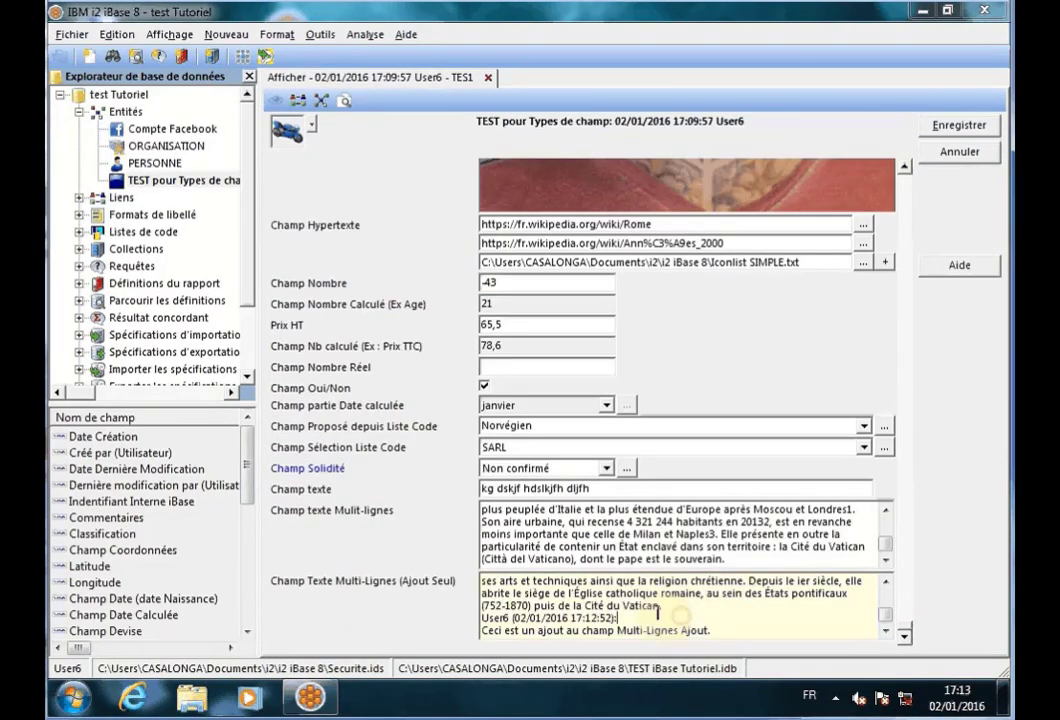
double_click(667, 601)
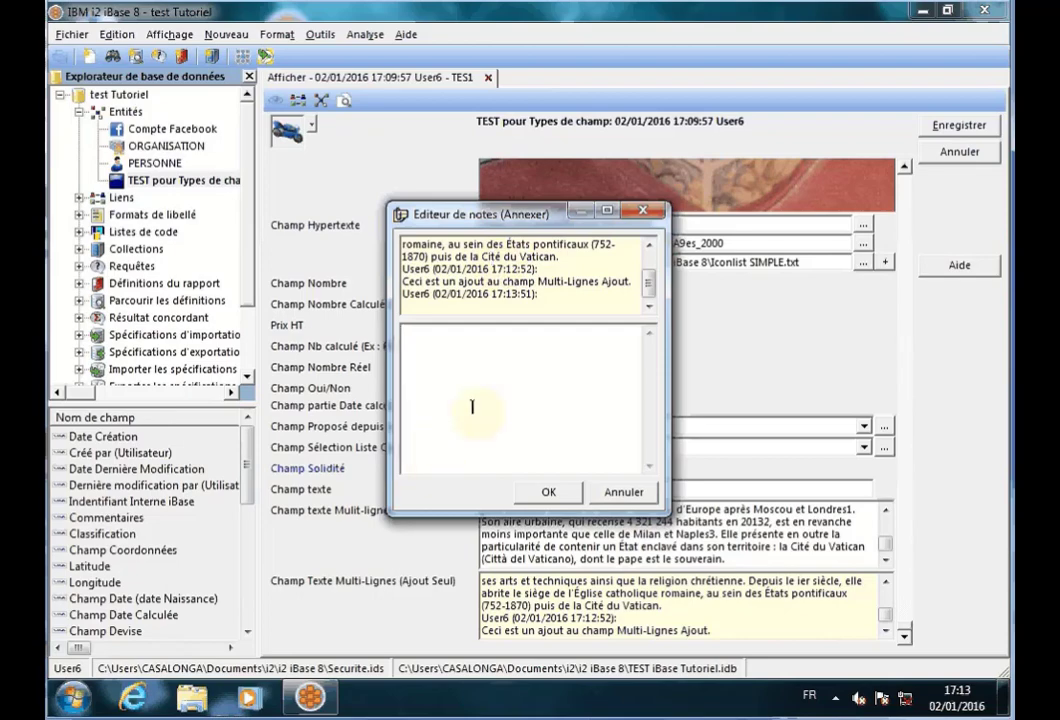
click(622, 491)
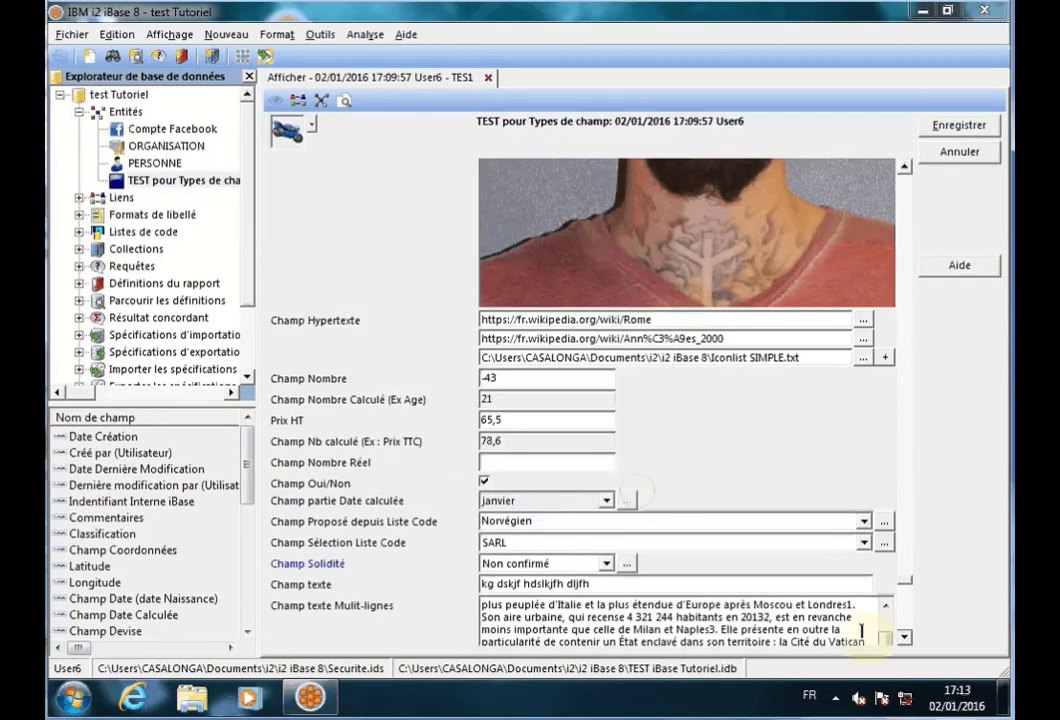
click(906, 635)
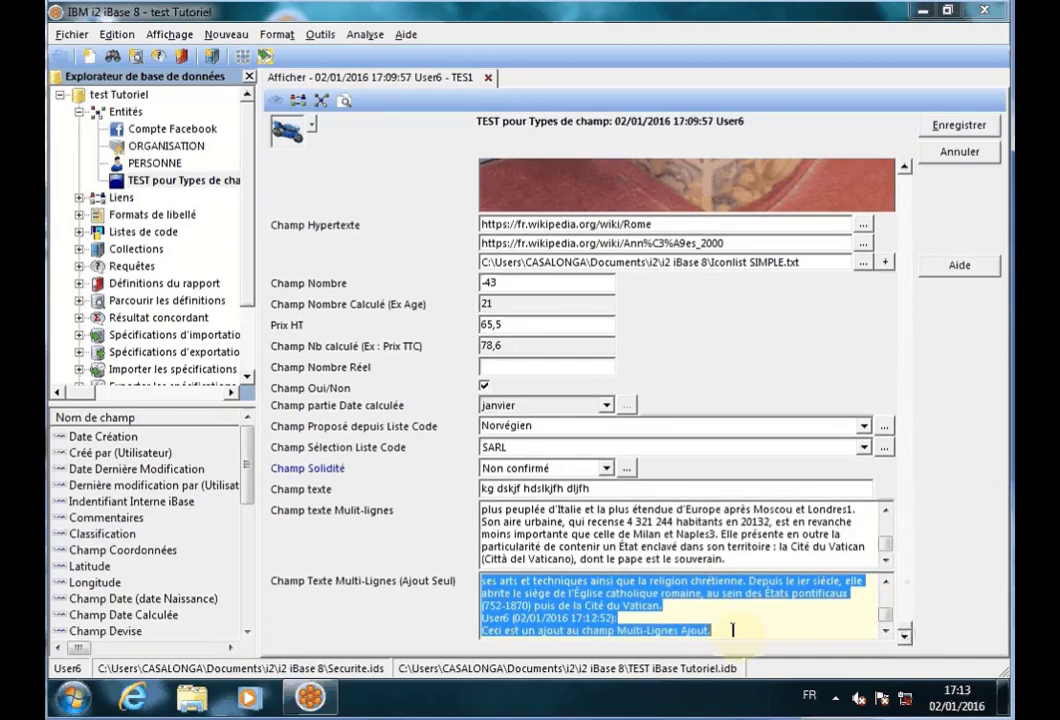
click(730, 630)
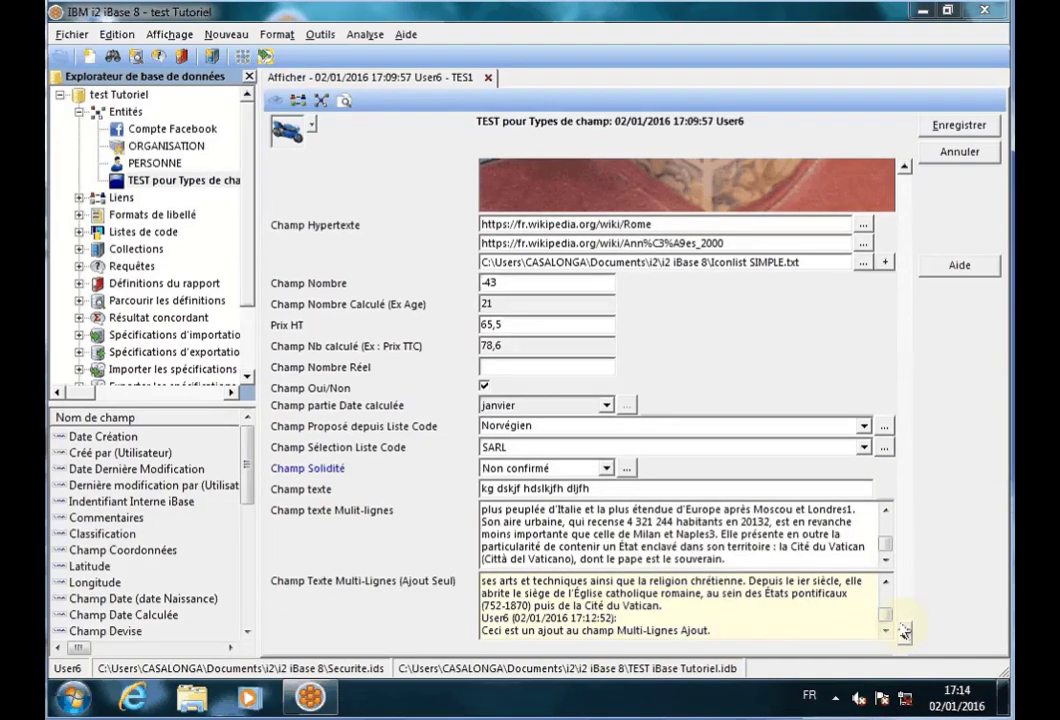
Step: Set Champ Nombre Réel to 65656,4 and save the edited record
drag(903, 628, 902, 625)
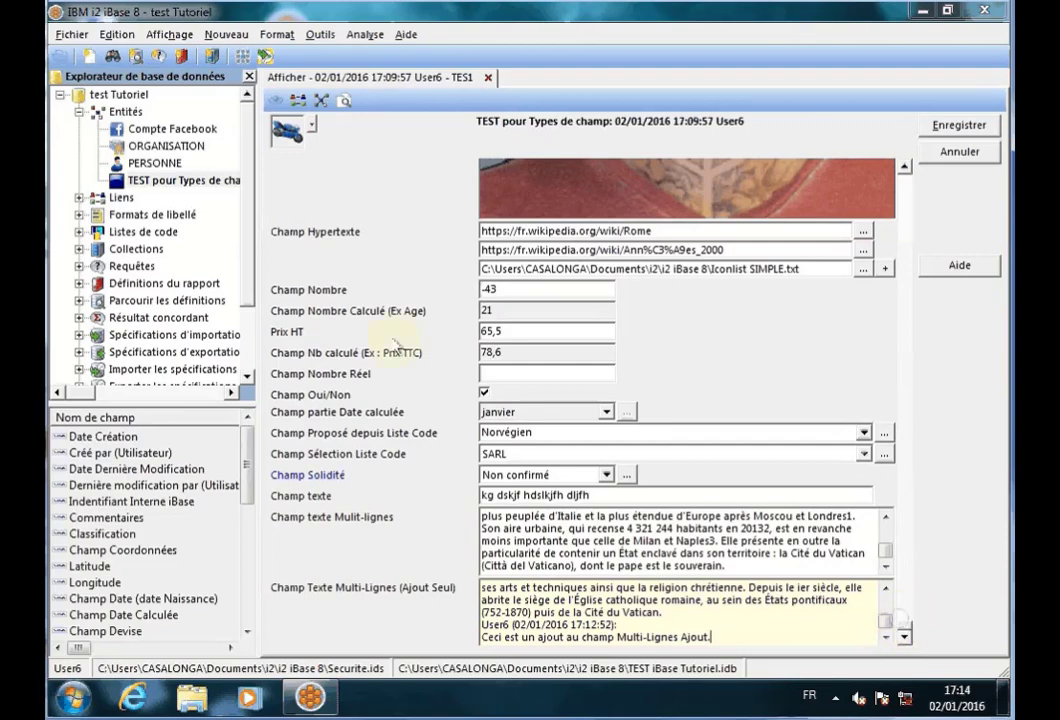
click(495, 373)
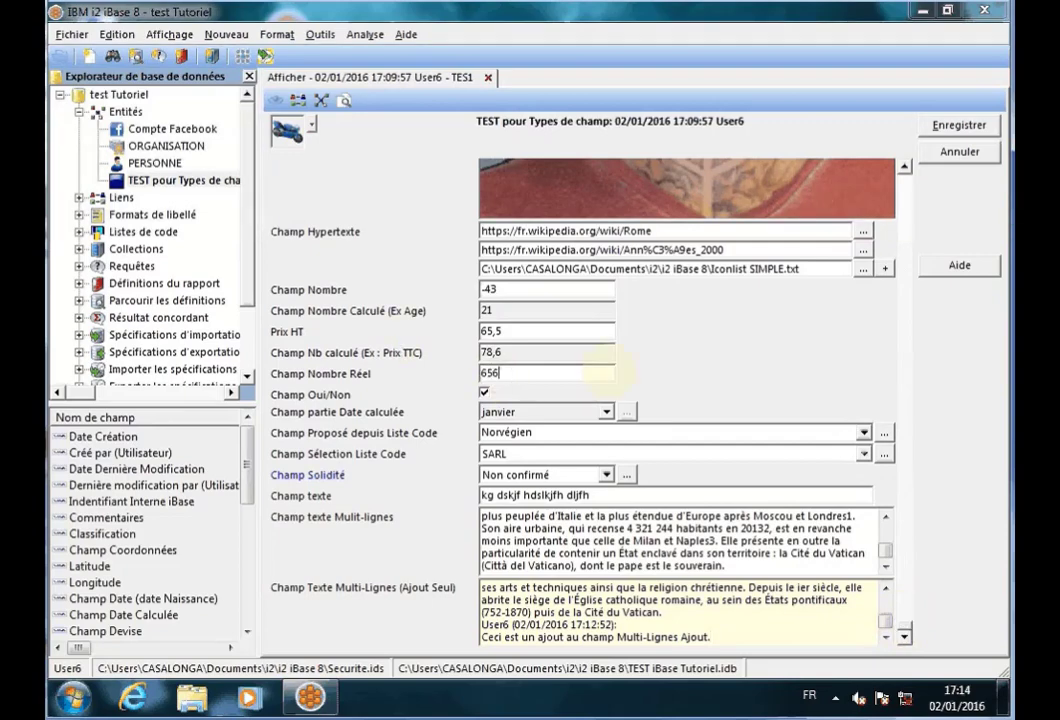
text(65656,4)
click(955, 125)
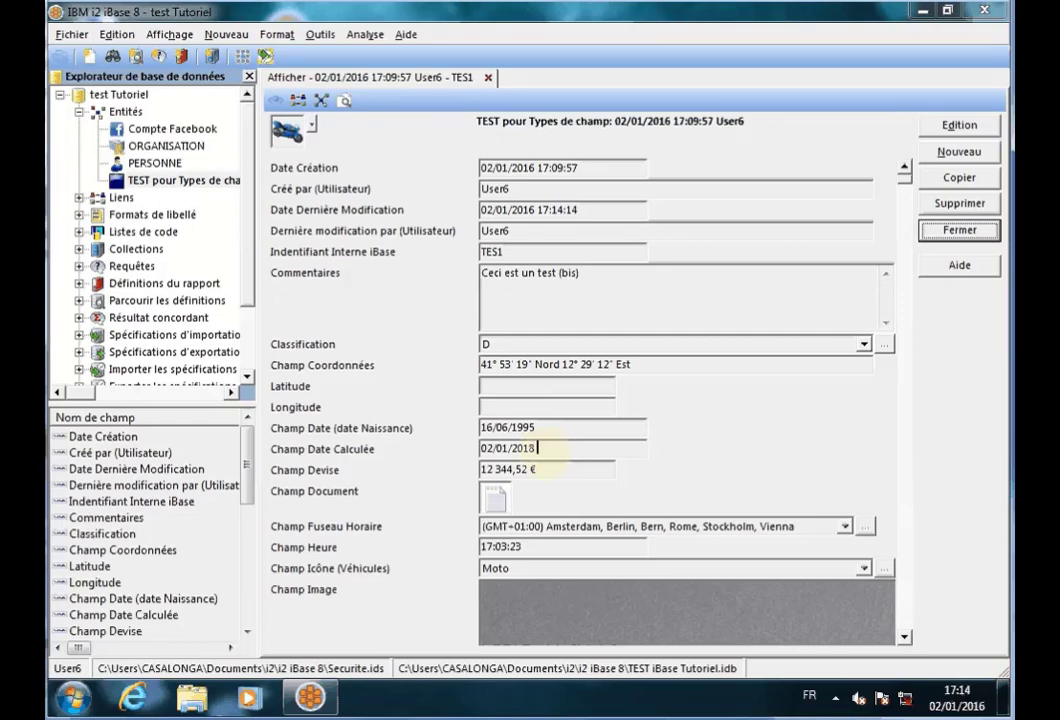
Step: Review the updated record's date and currency fields, Champ Nombre Réel, and the stamped note in Champ Texte Multi-Lignes (Ajout Seul)
click(555, 463)
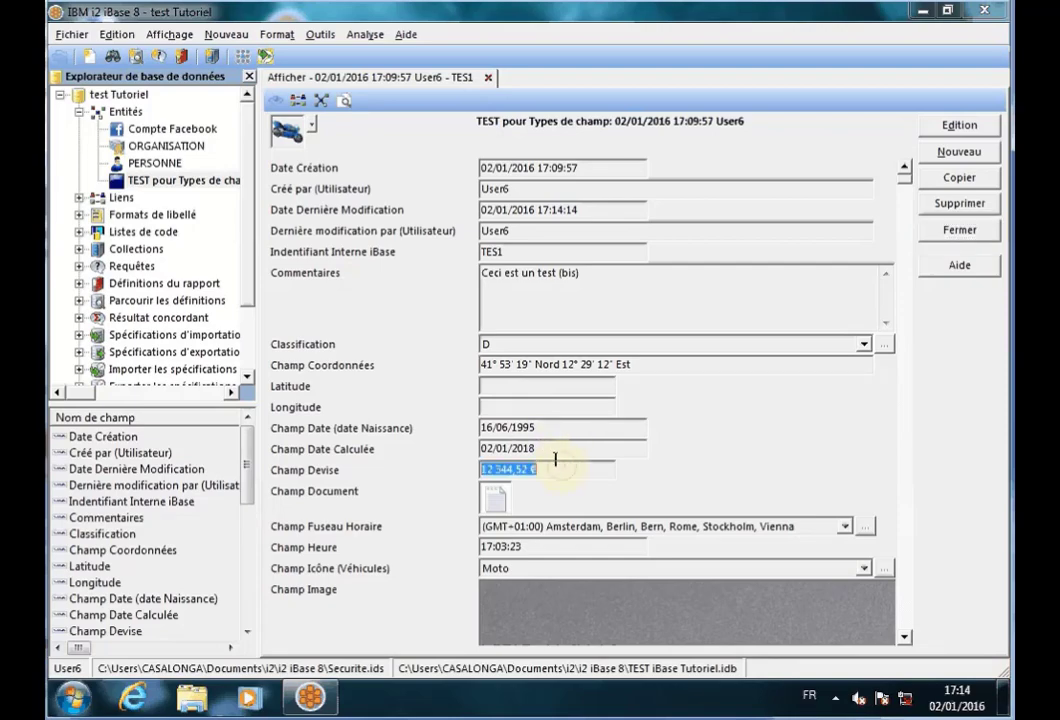
click(784, 474)
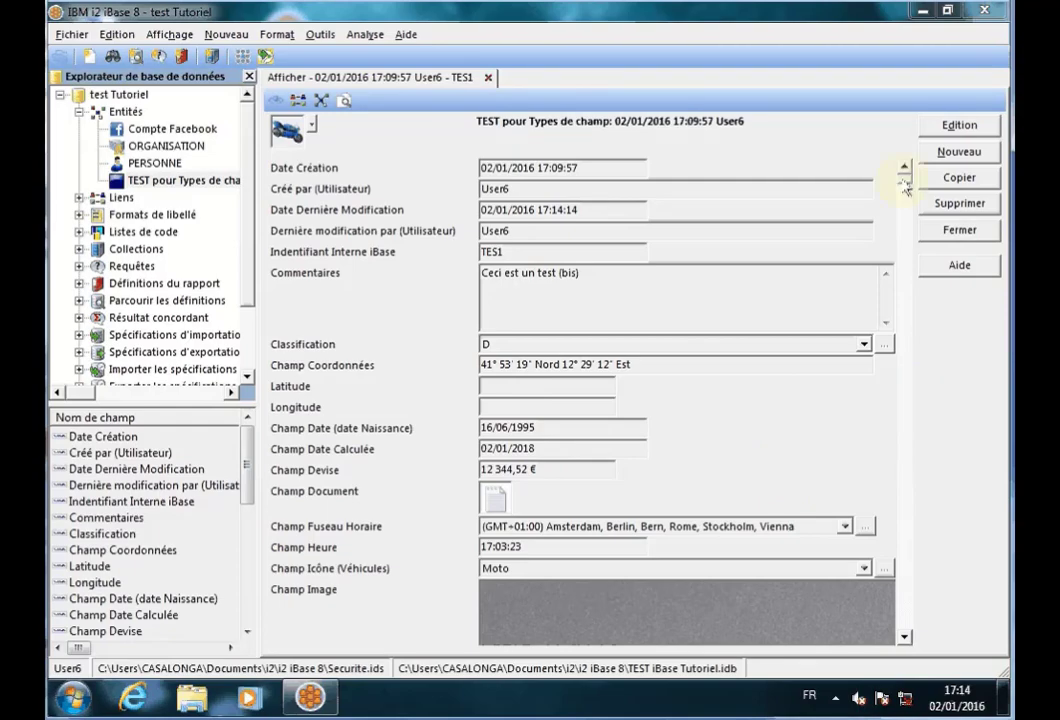
drag(905, 195, 886, 634)
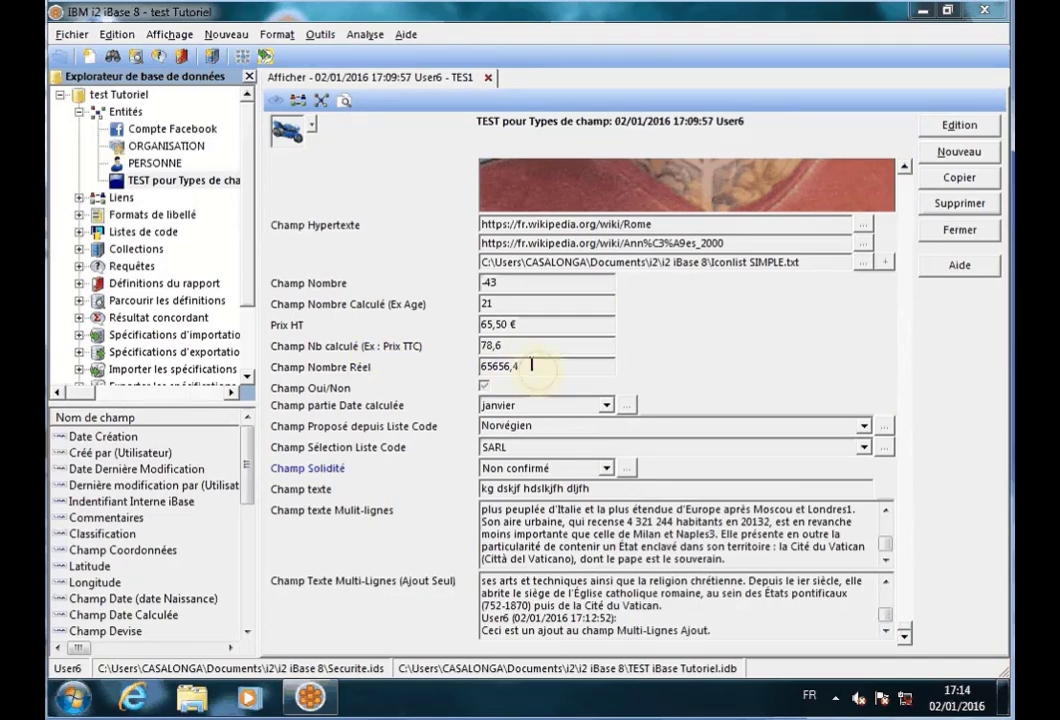
drag(538, 369, 459, 363)
click(590, 370)
click(723, 617)
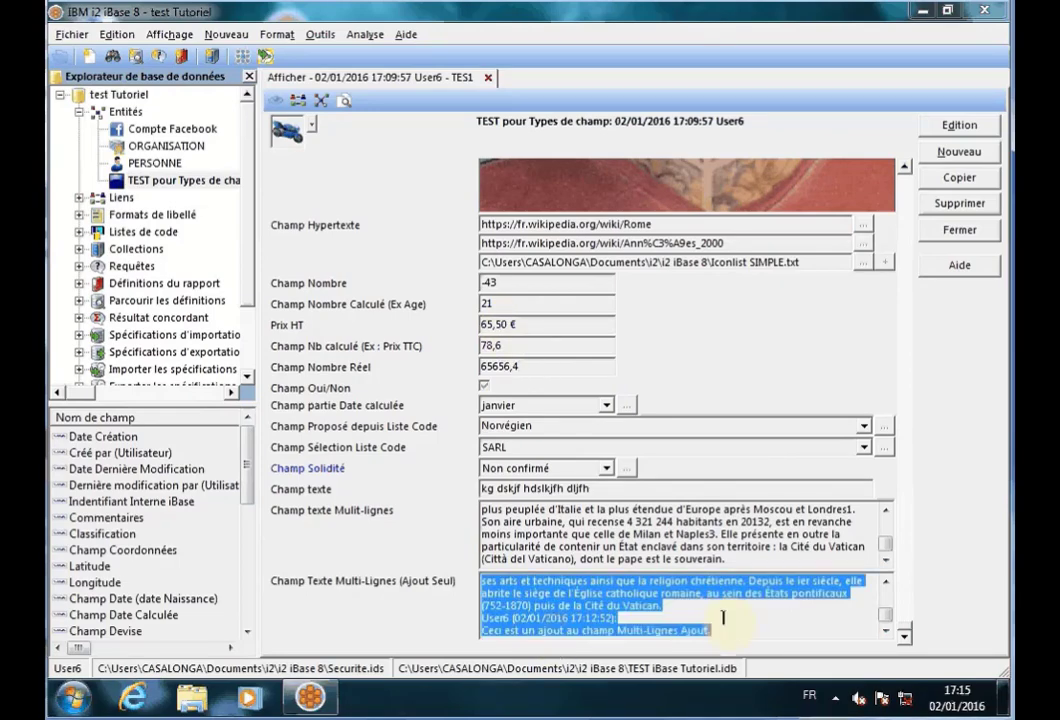
click(723, 618)
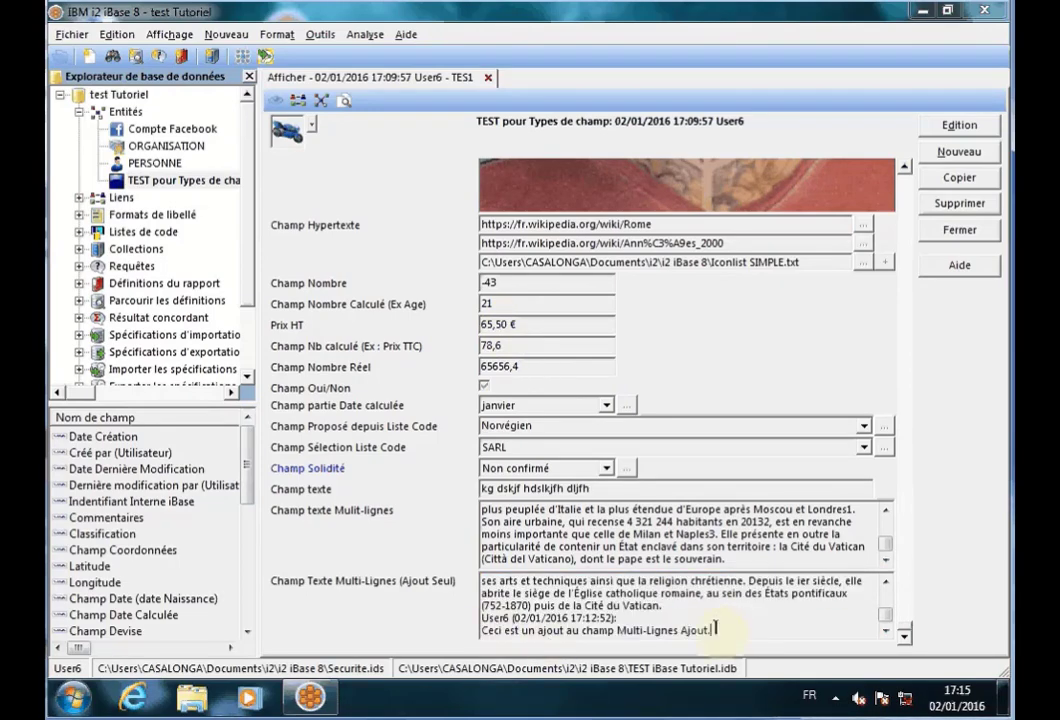
drag(488, 619, 712, 631)
click(736, 620)
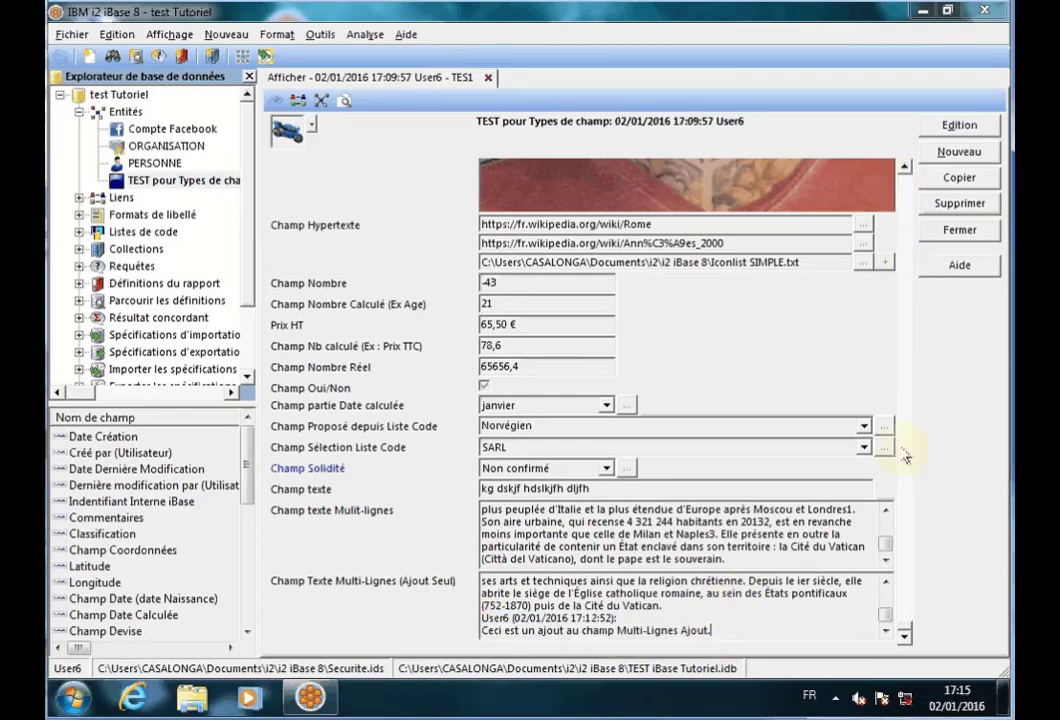
drag(899, 620, 899, 156)
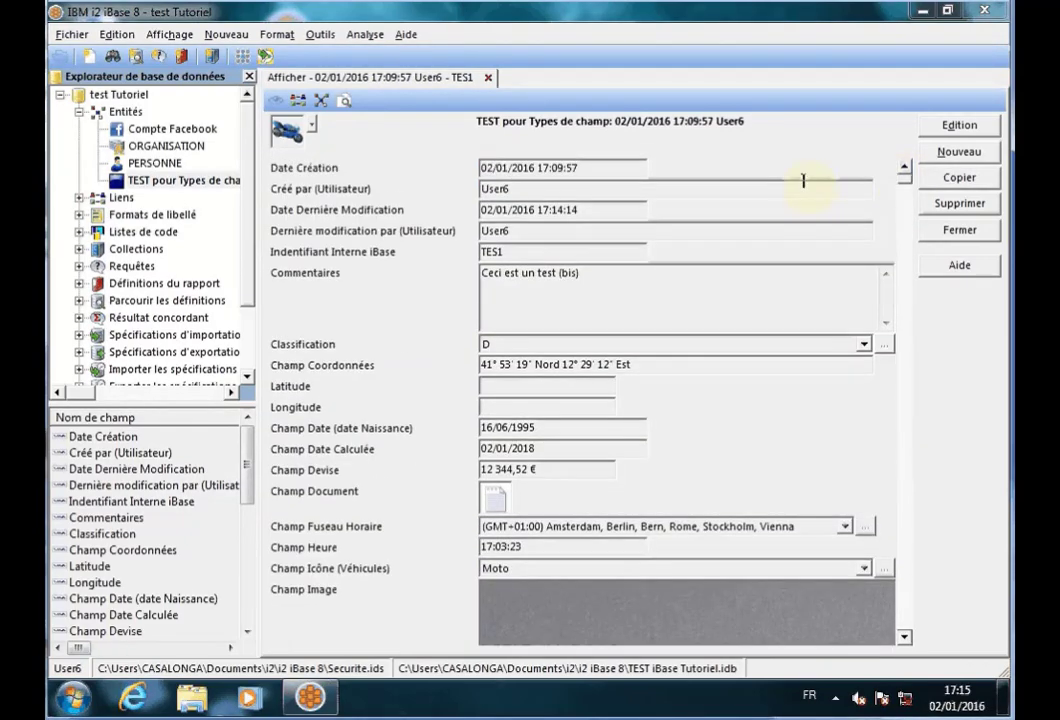